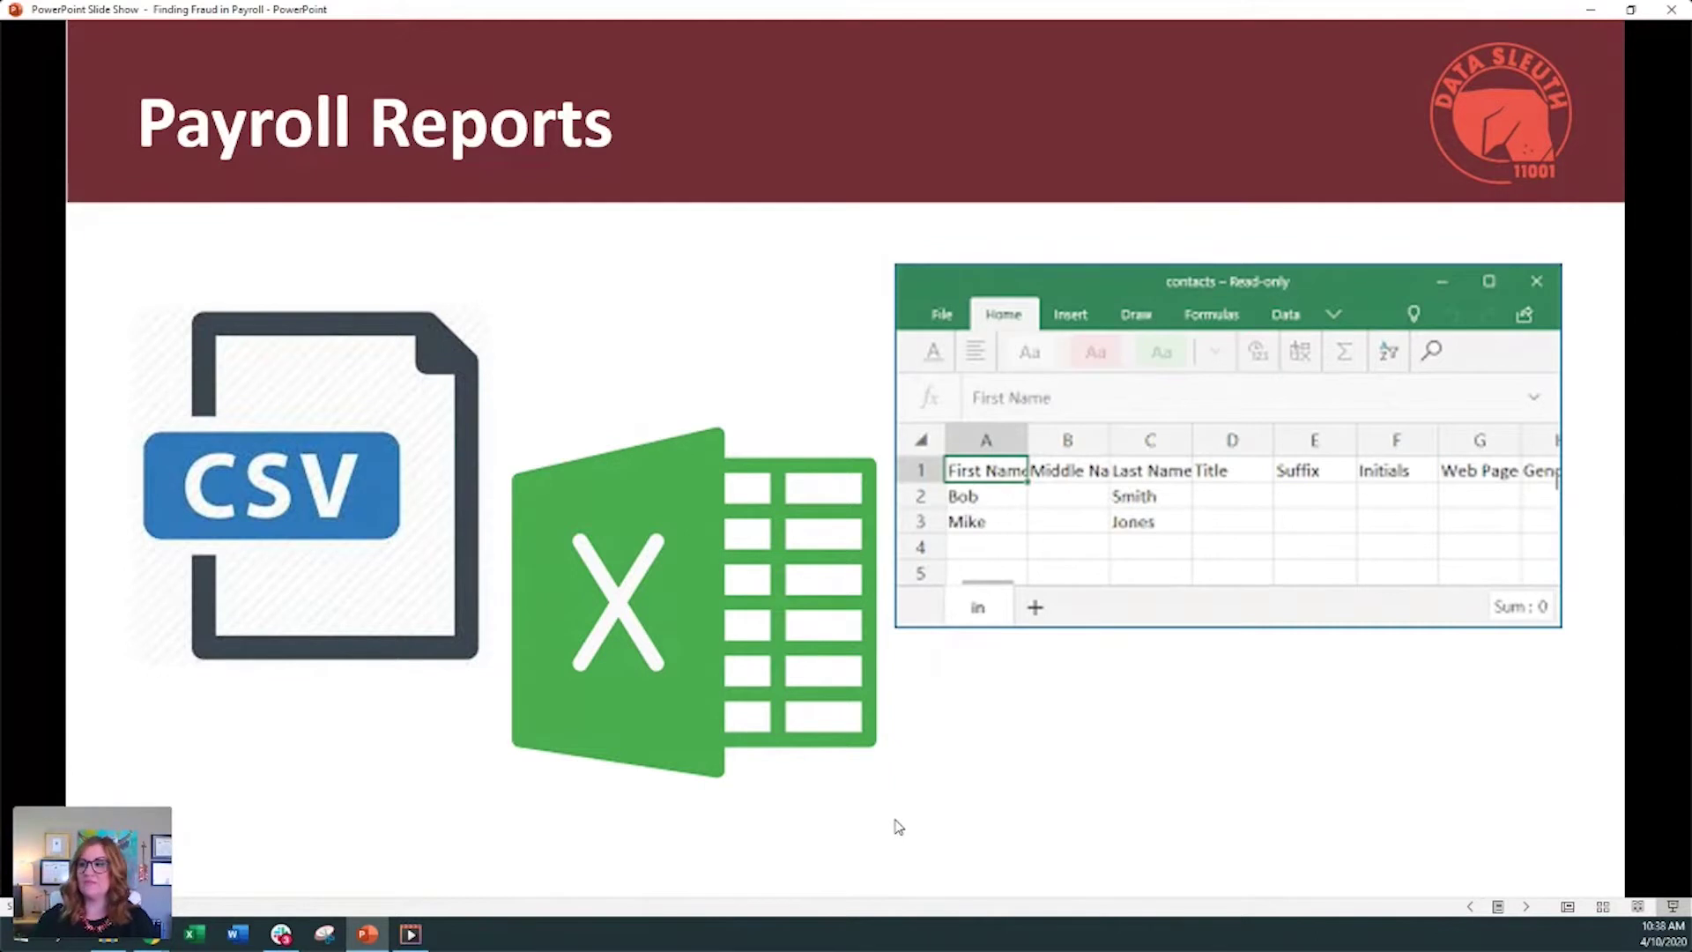
- Advance the slideshow two slides, from Payroll Reports to the Ghost Employees slide
key(Right)
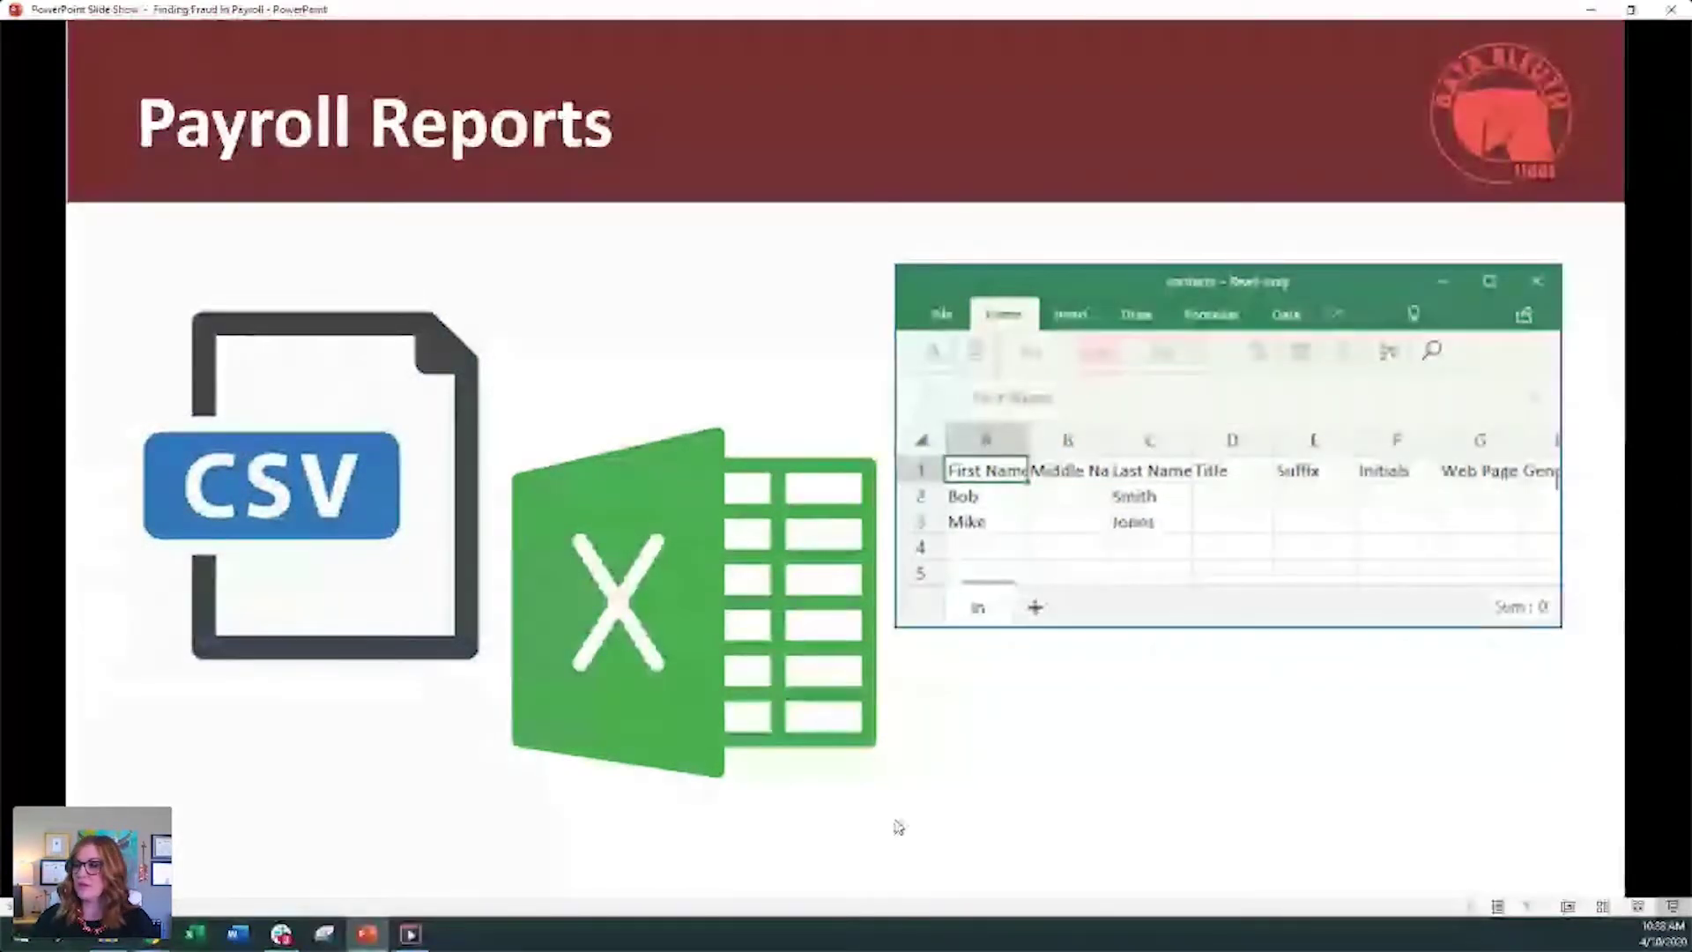
key(Right)
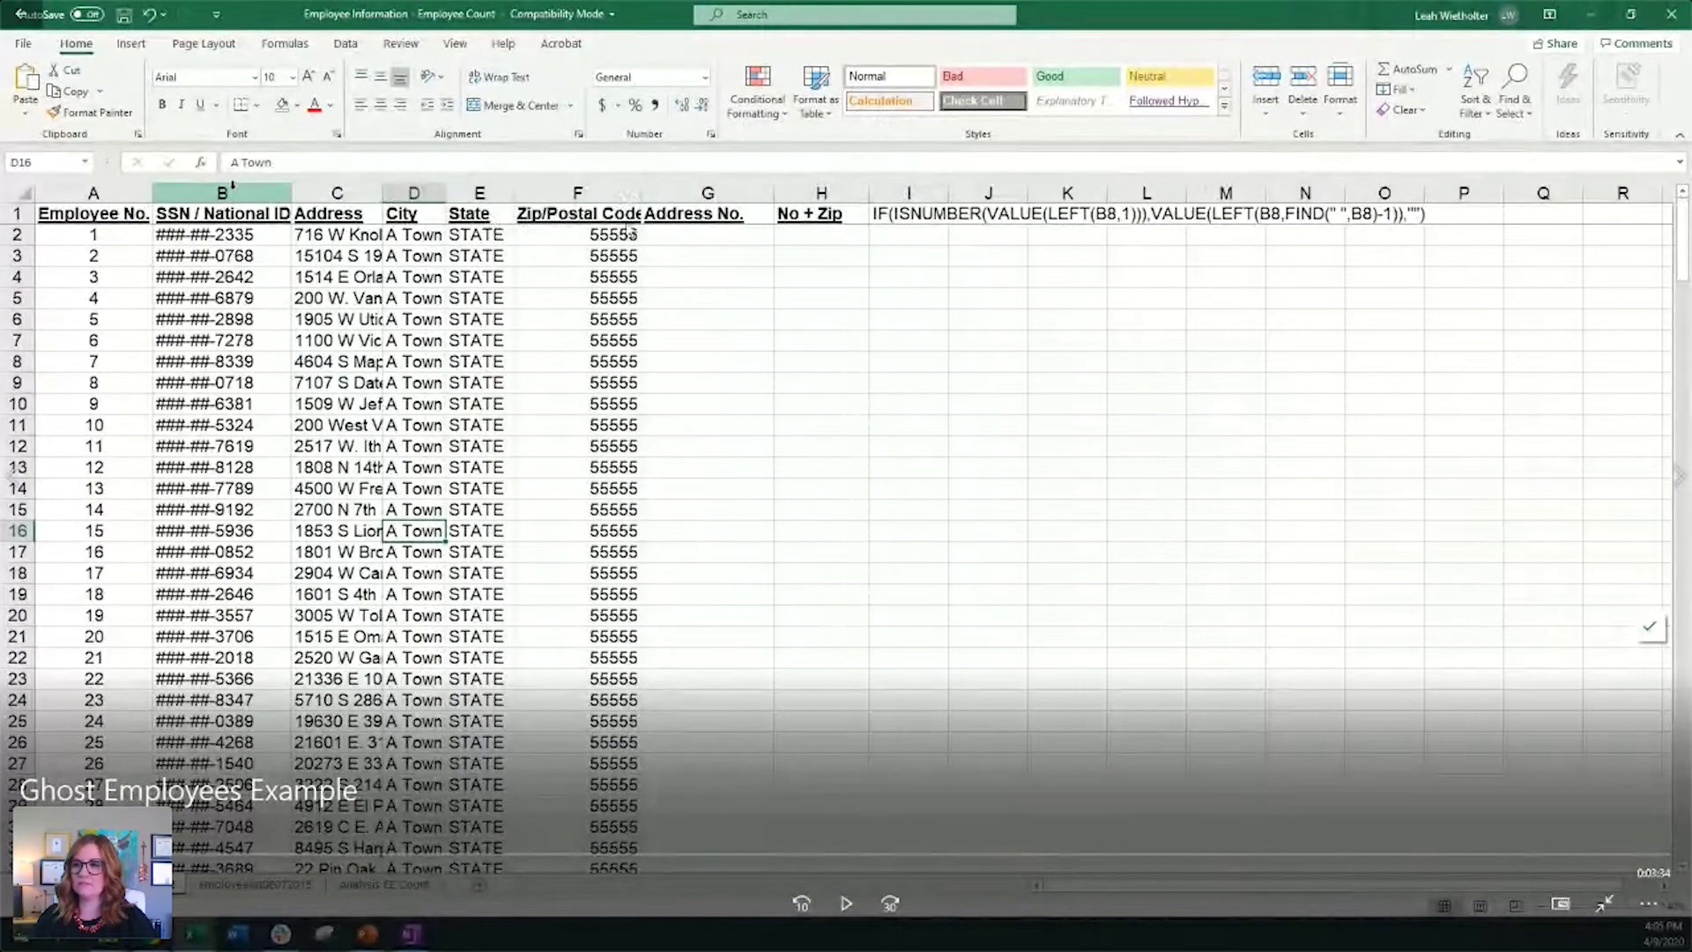
- Resume the ghost employees example video, which filters Address to blanks
click(269, 418)
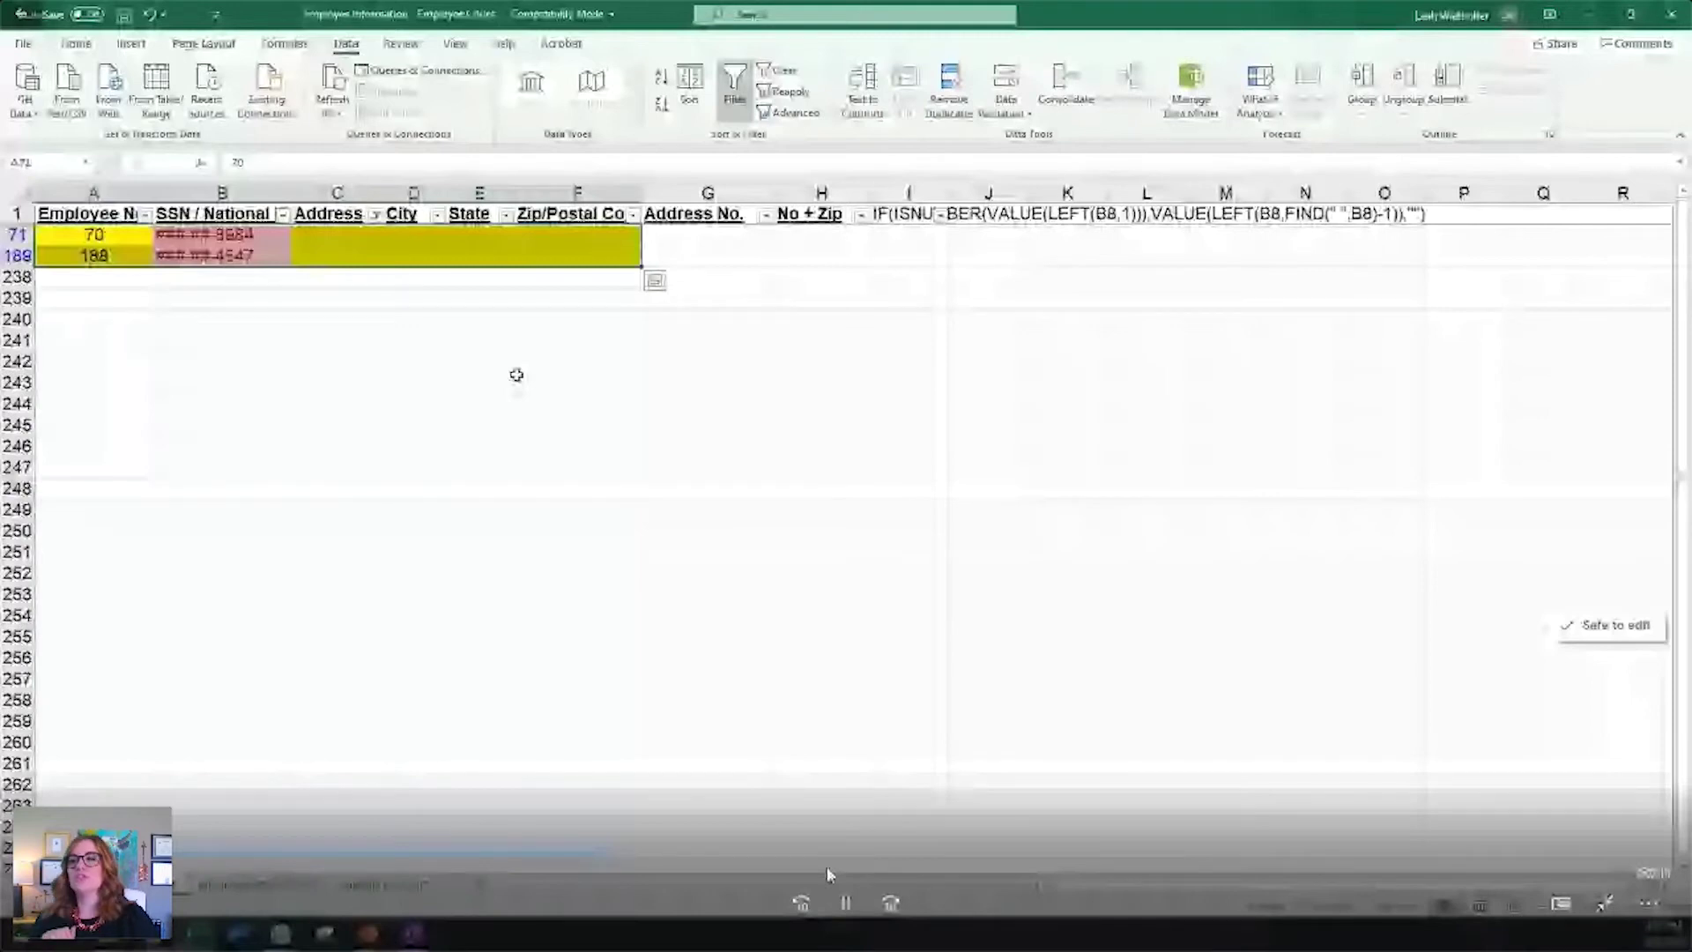
- Pause and then resume the example video while the Address filter is cleared
click(845, 903)
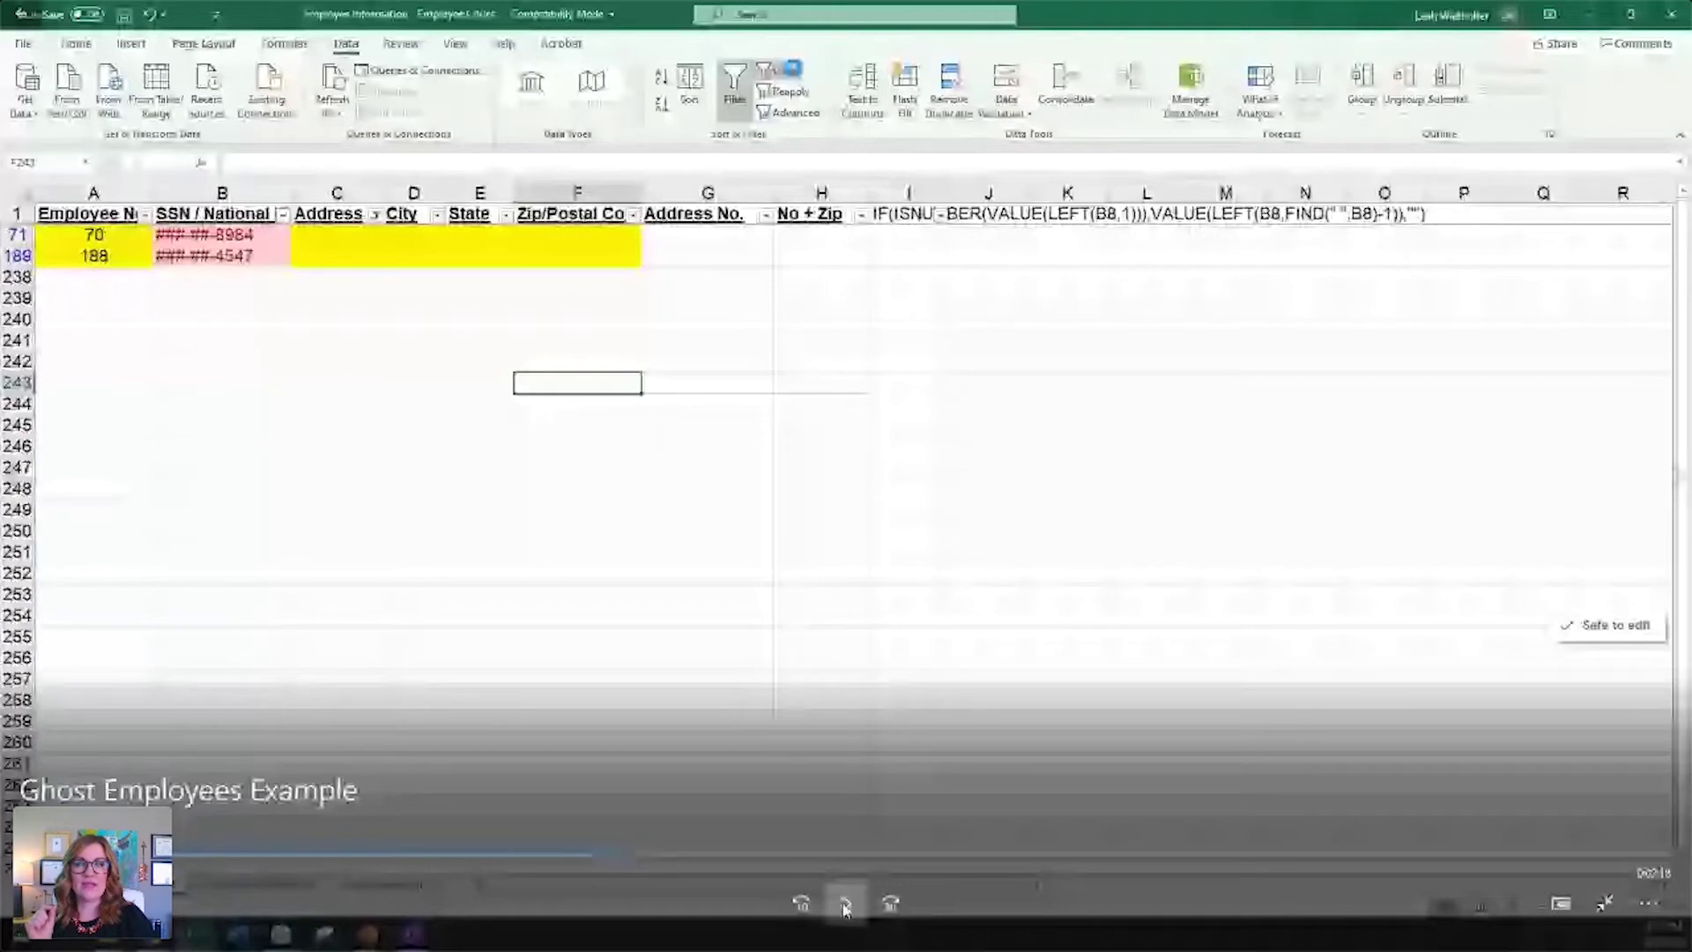
click(844, 905)
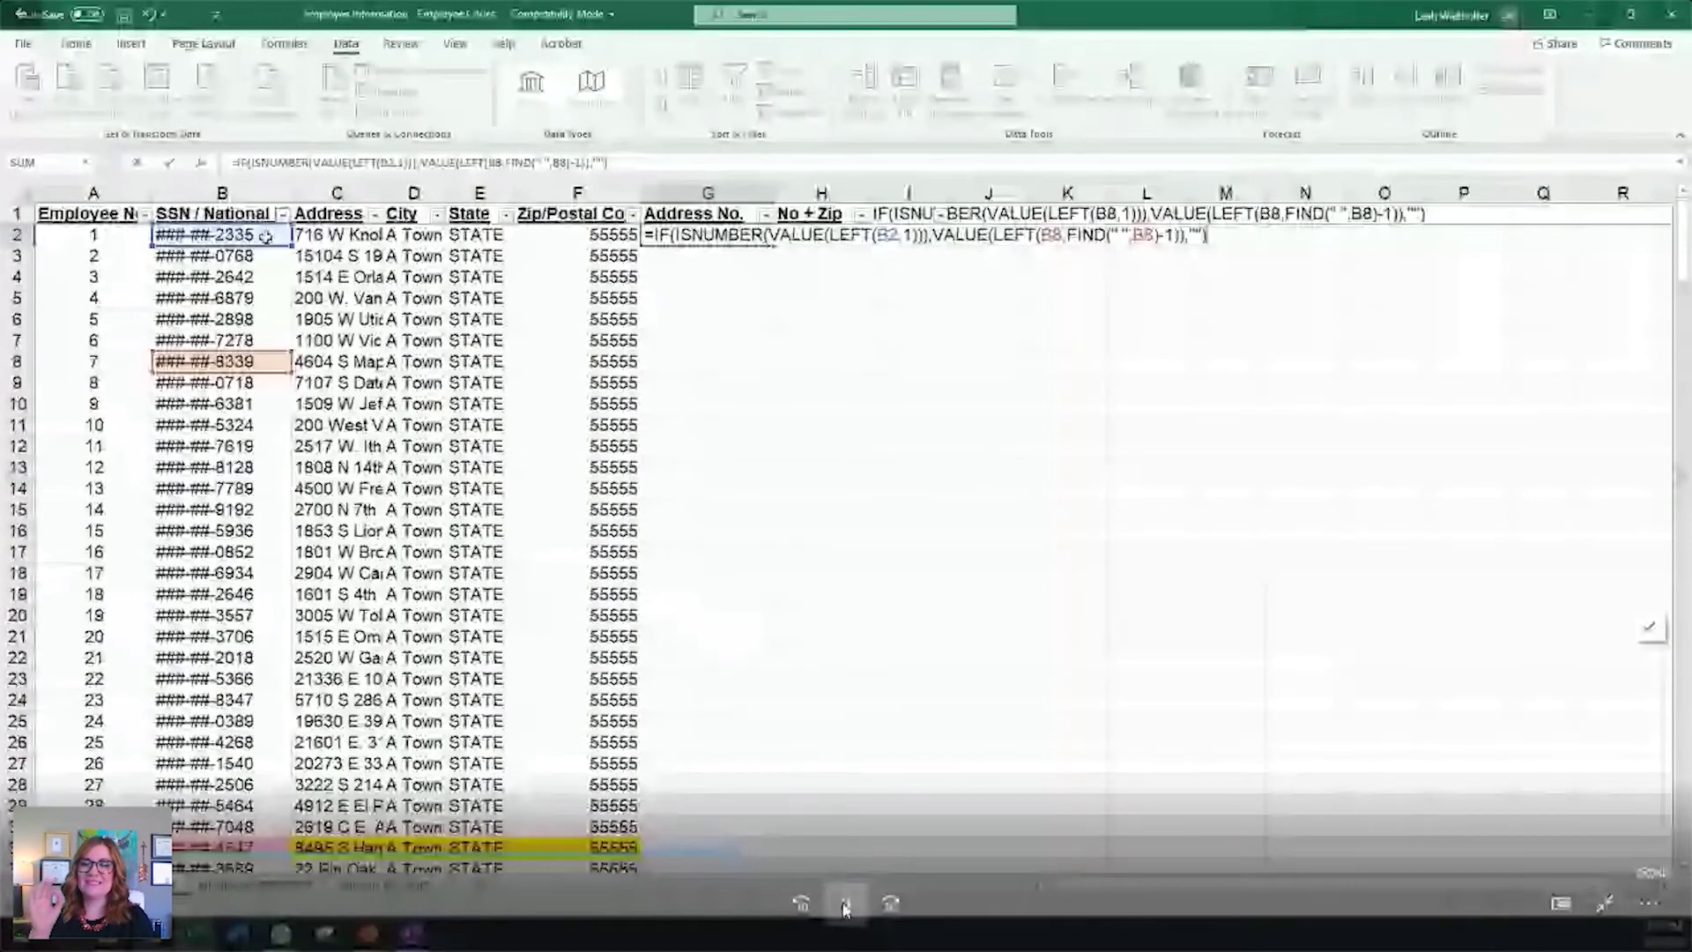
- Point the Address No. formula at row 2 and fill it down column G, yielding 716, 15104, 1514
click(263, 234)
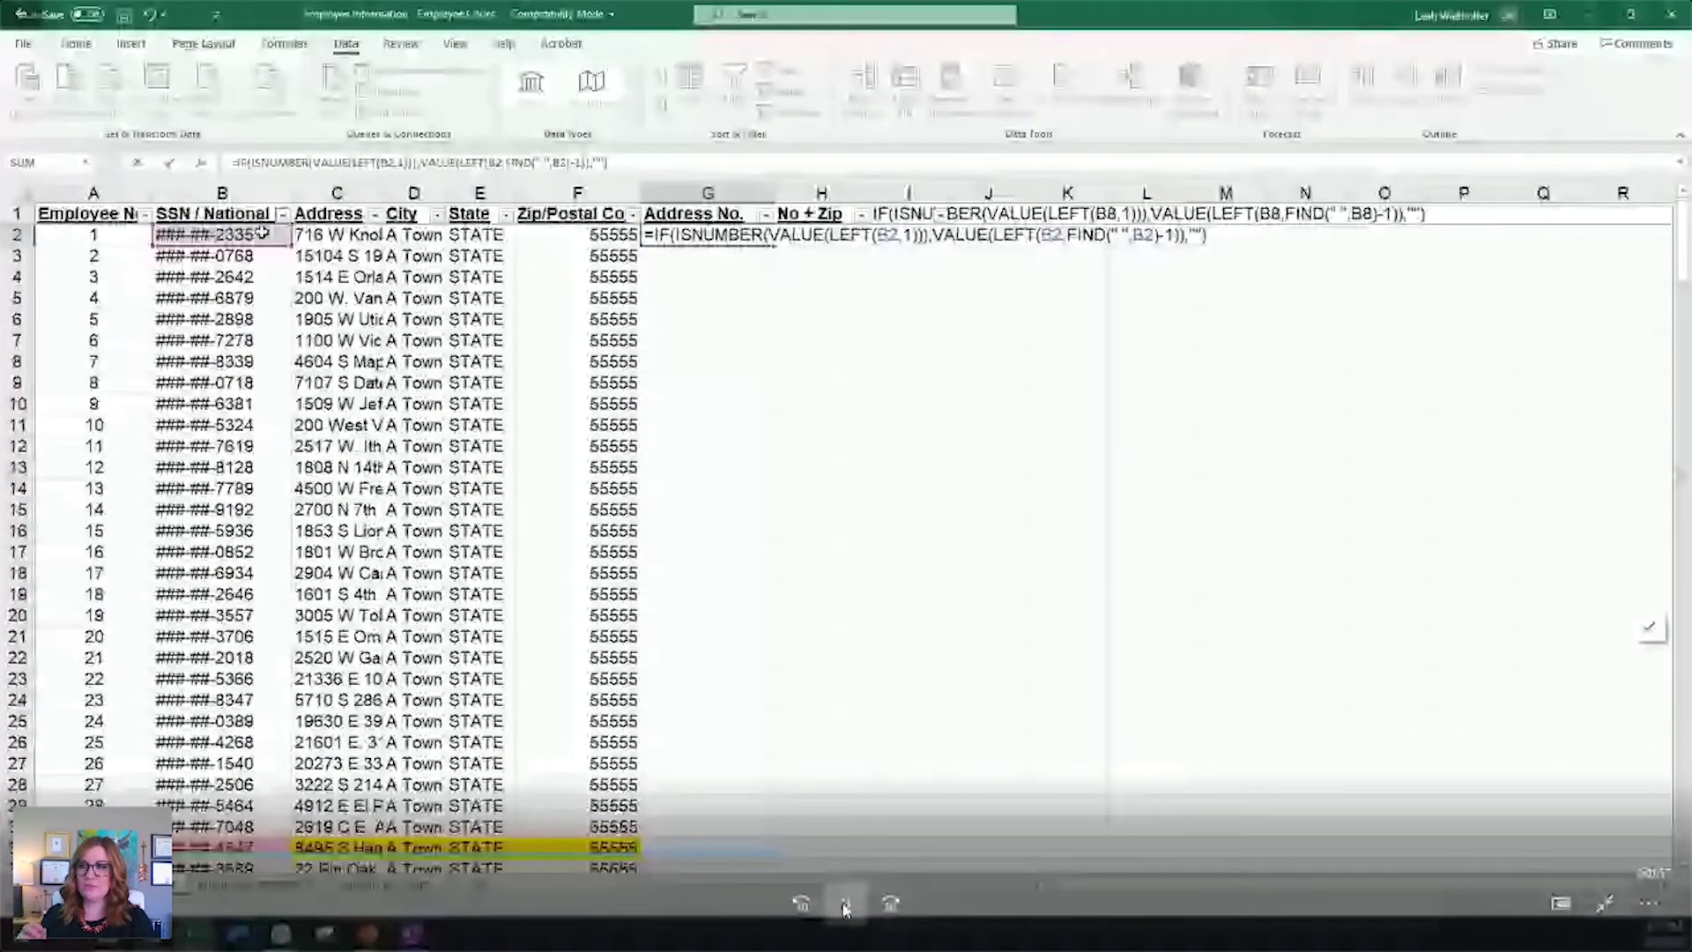
key(Return)
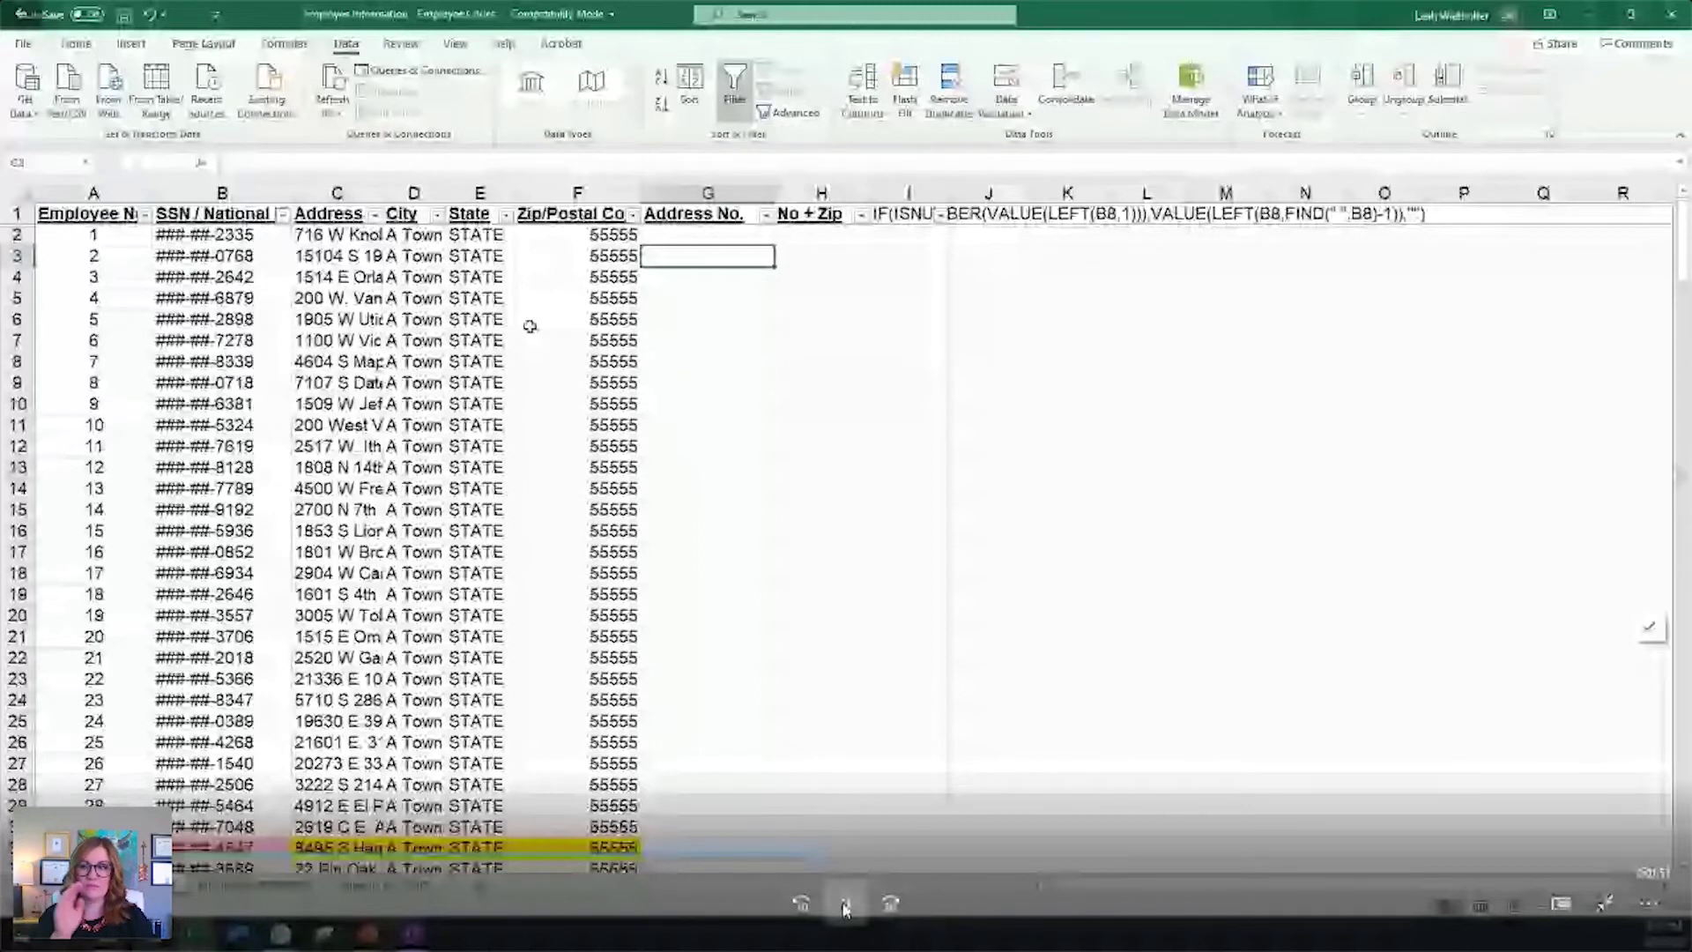
key(Up)
key(F2)
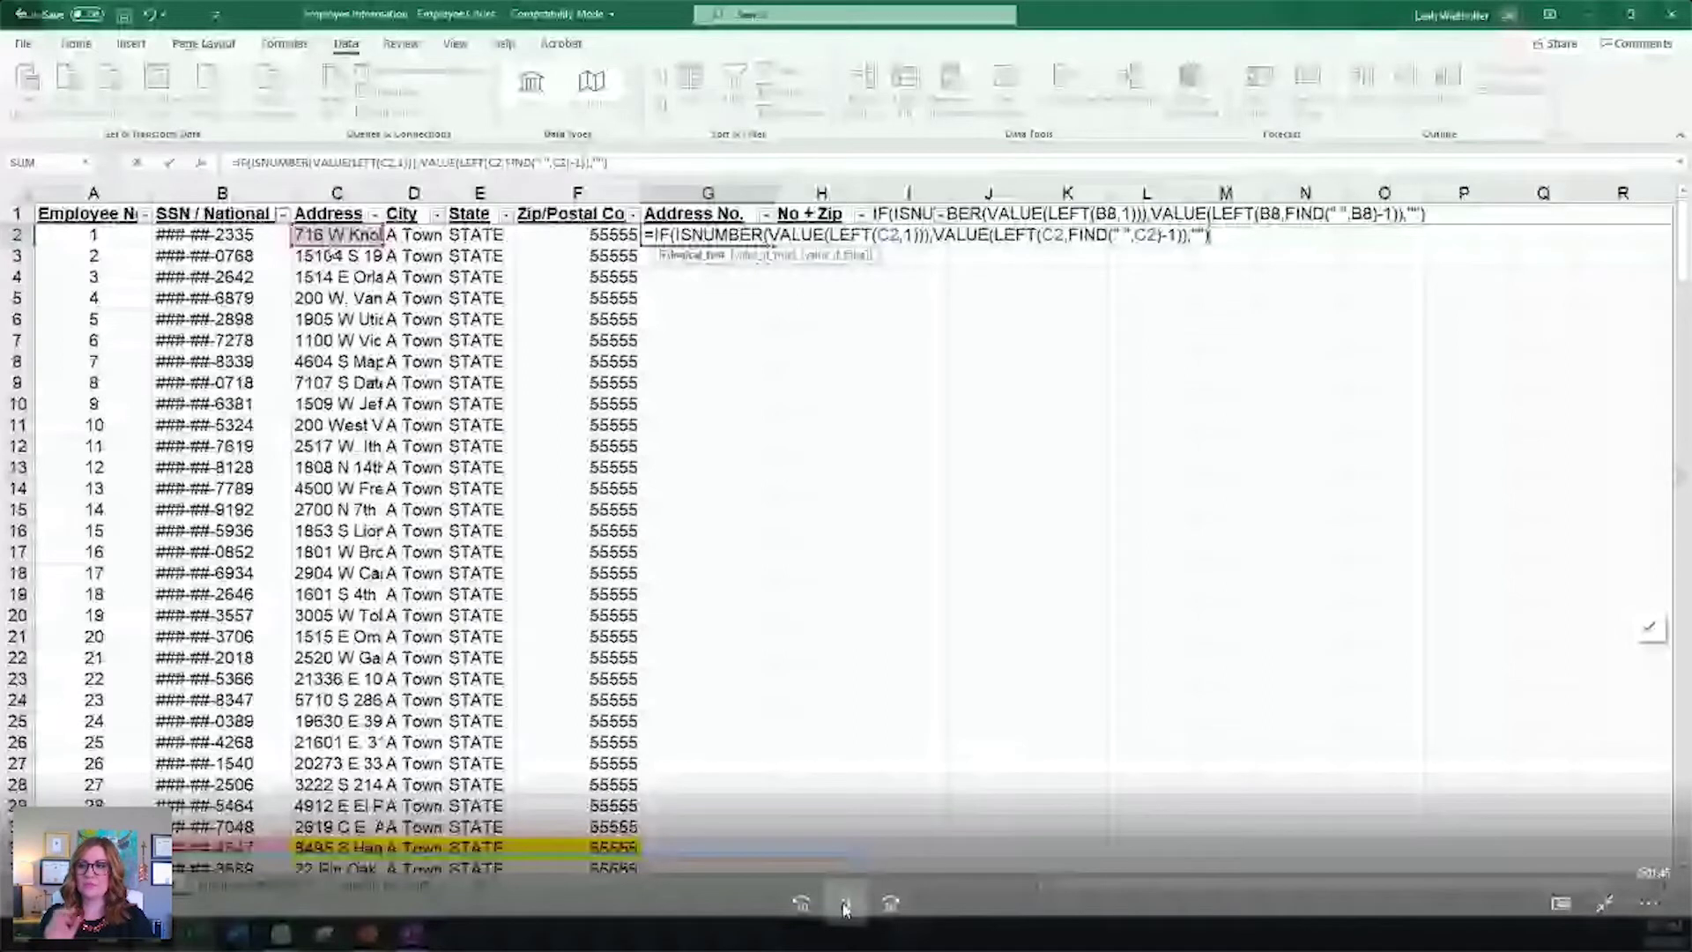
key(ctrl+Return)
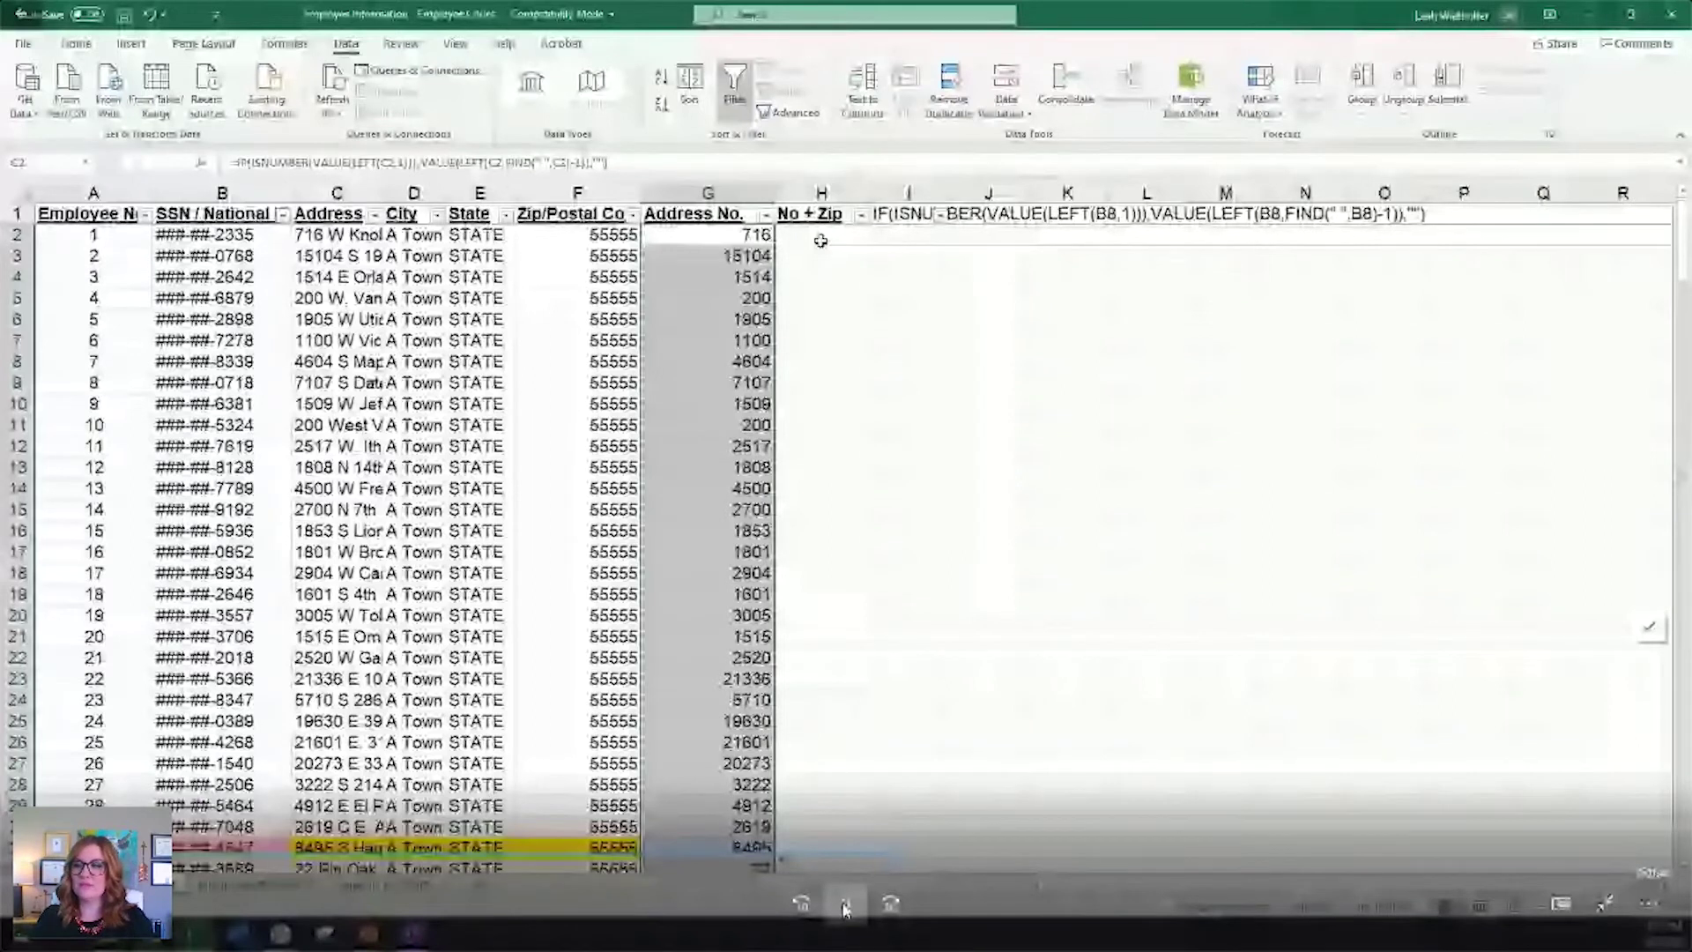
- Enter =CONCATENATE(G2,F2) in the first No + Zip cell to join each number and zip
click(821, 237)
text(=conca)
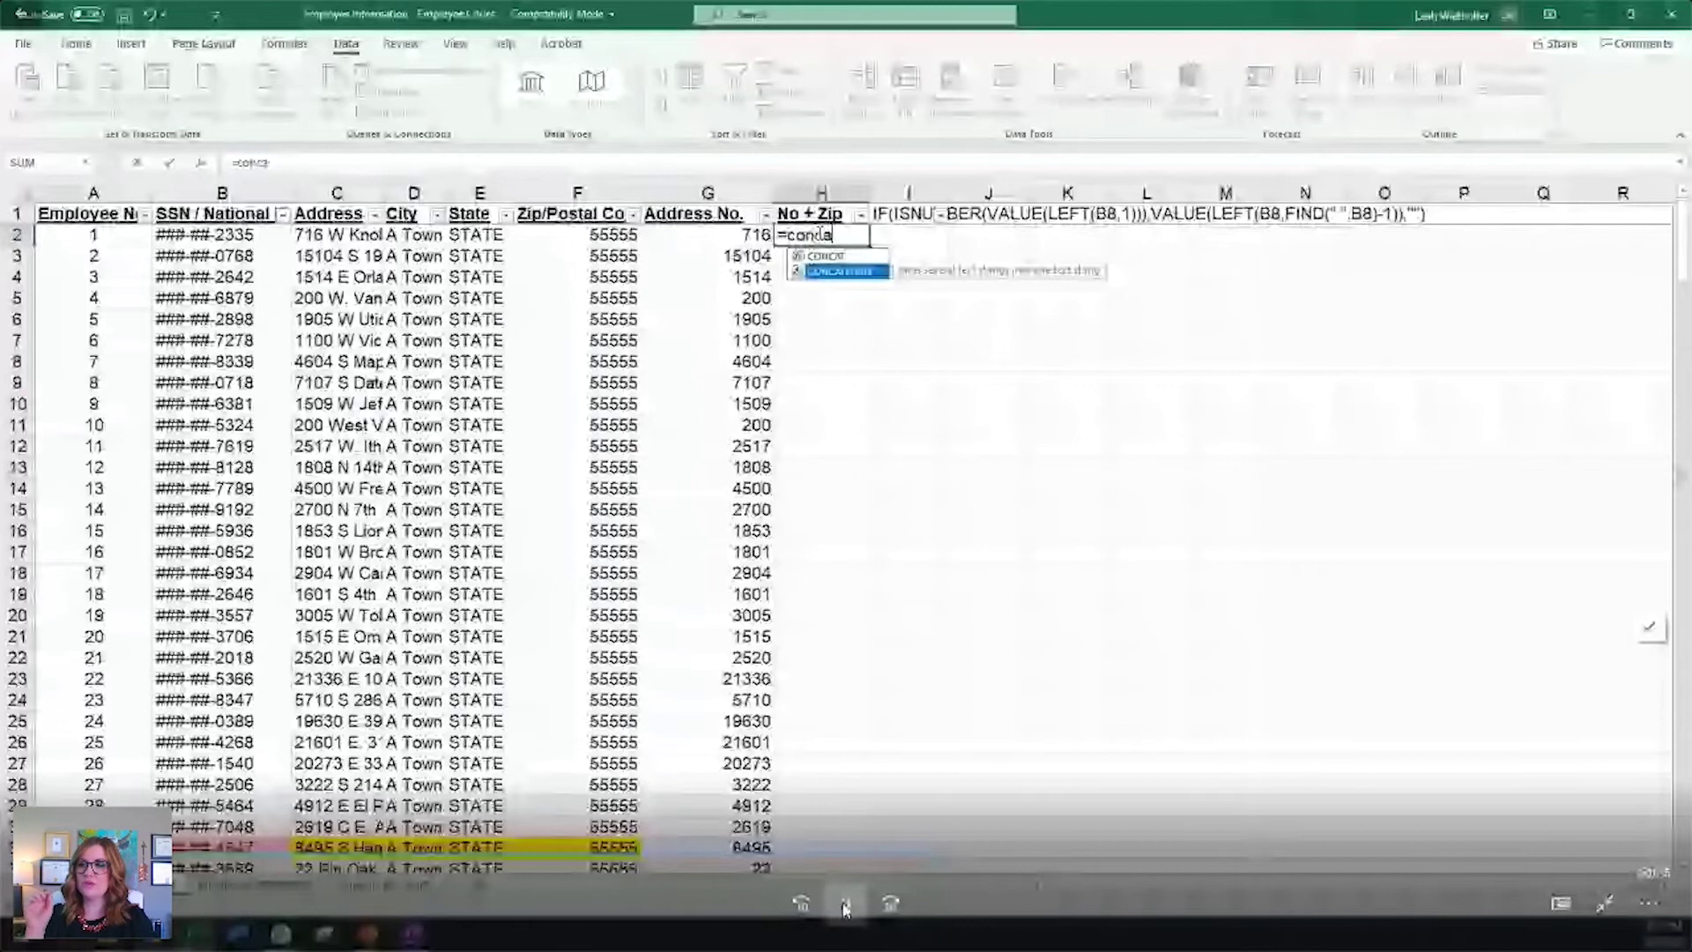
key(Tab)
click(705, 234)
text(,)
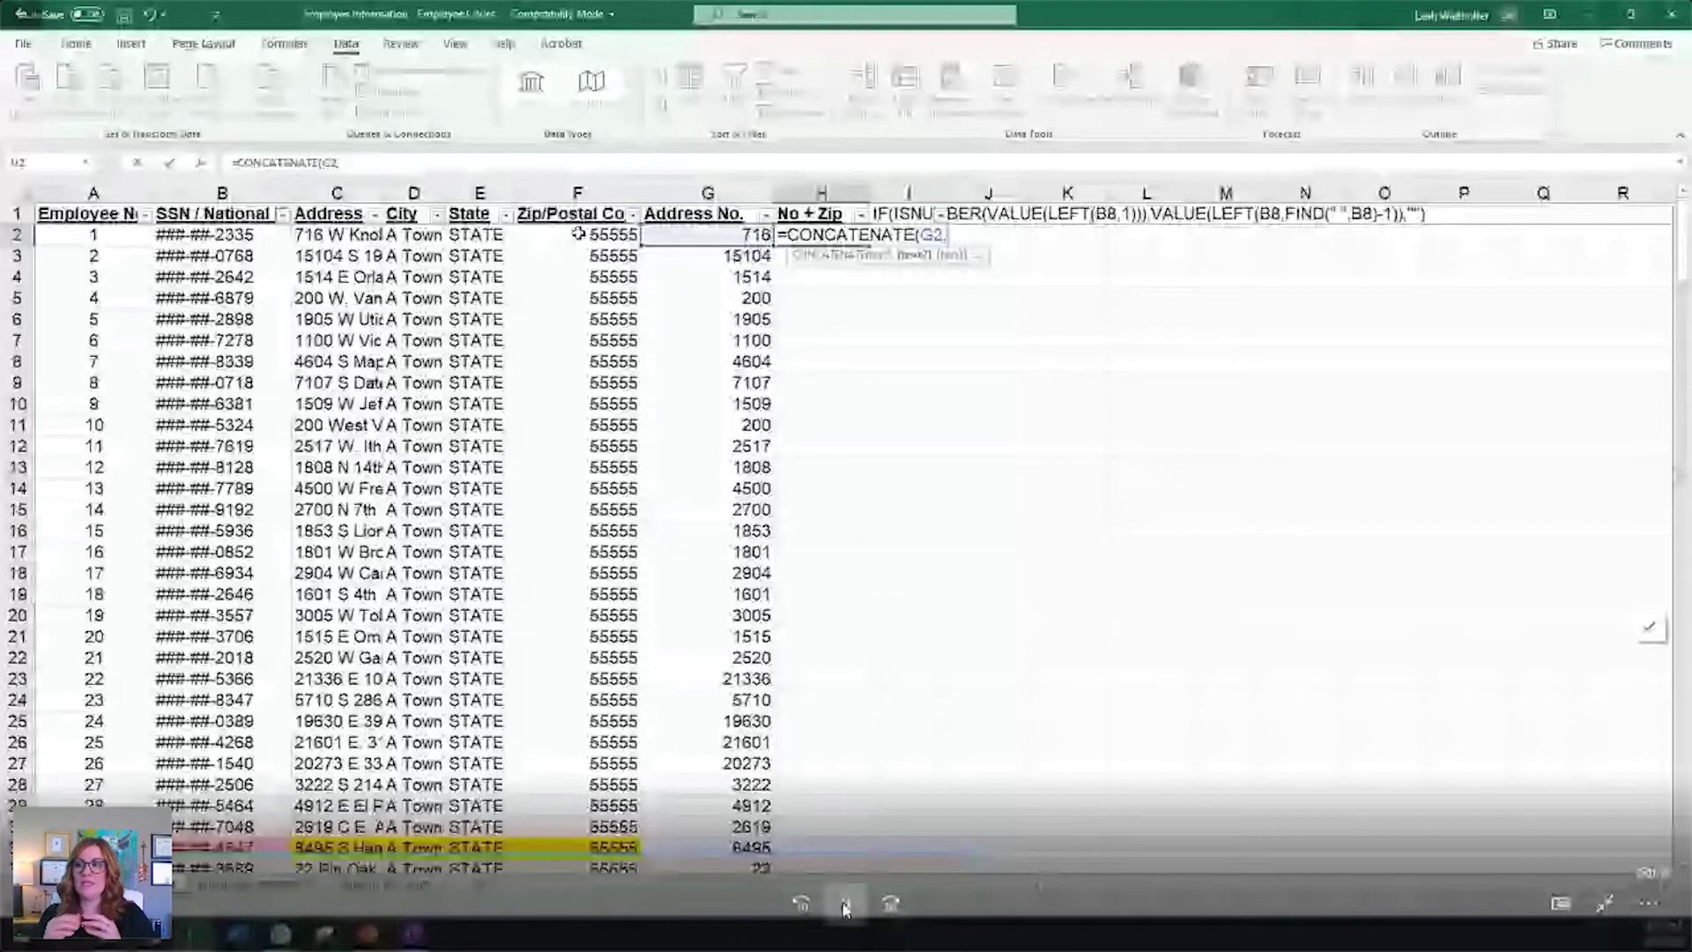
click(579, 234)
key(Return)
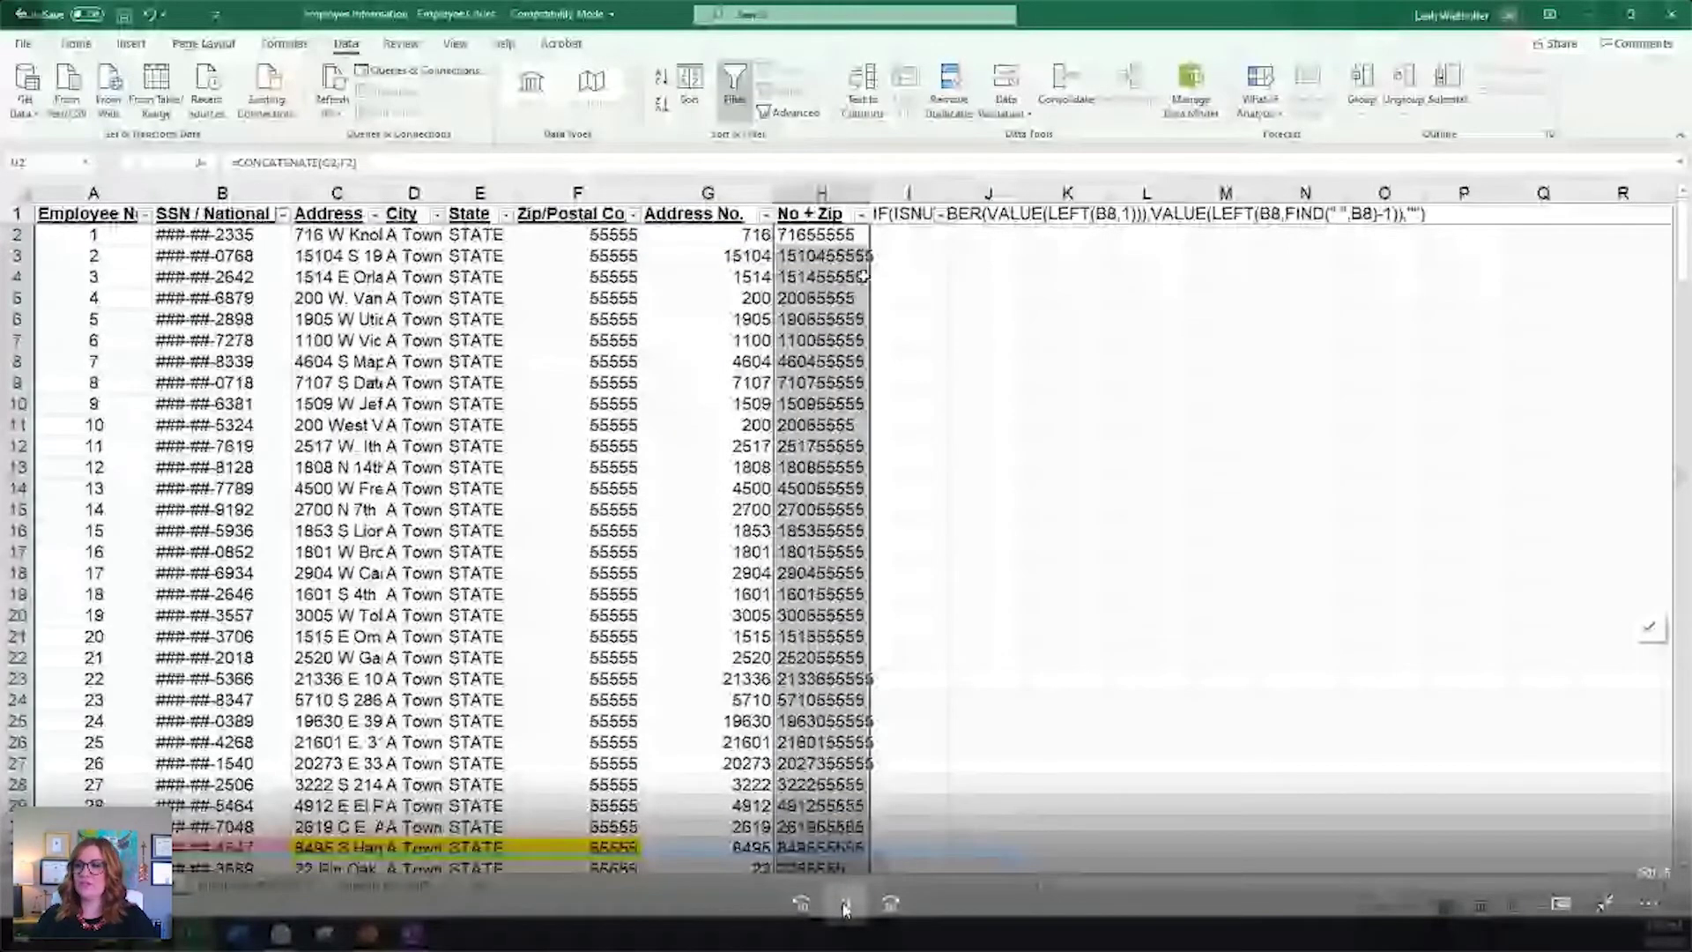
click(844, 908)
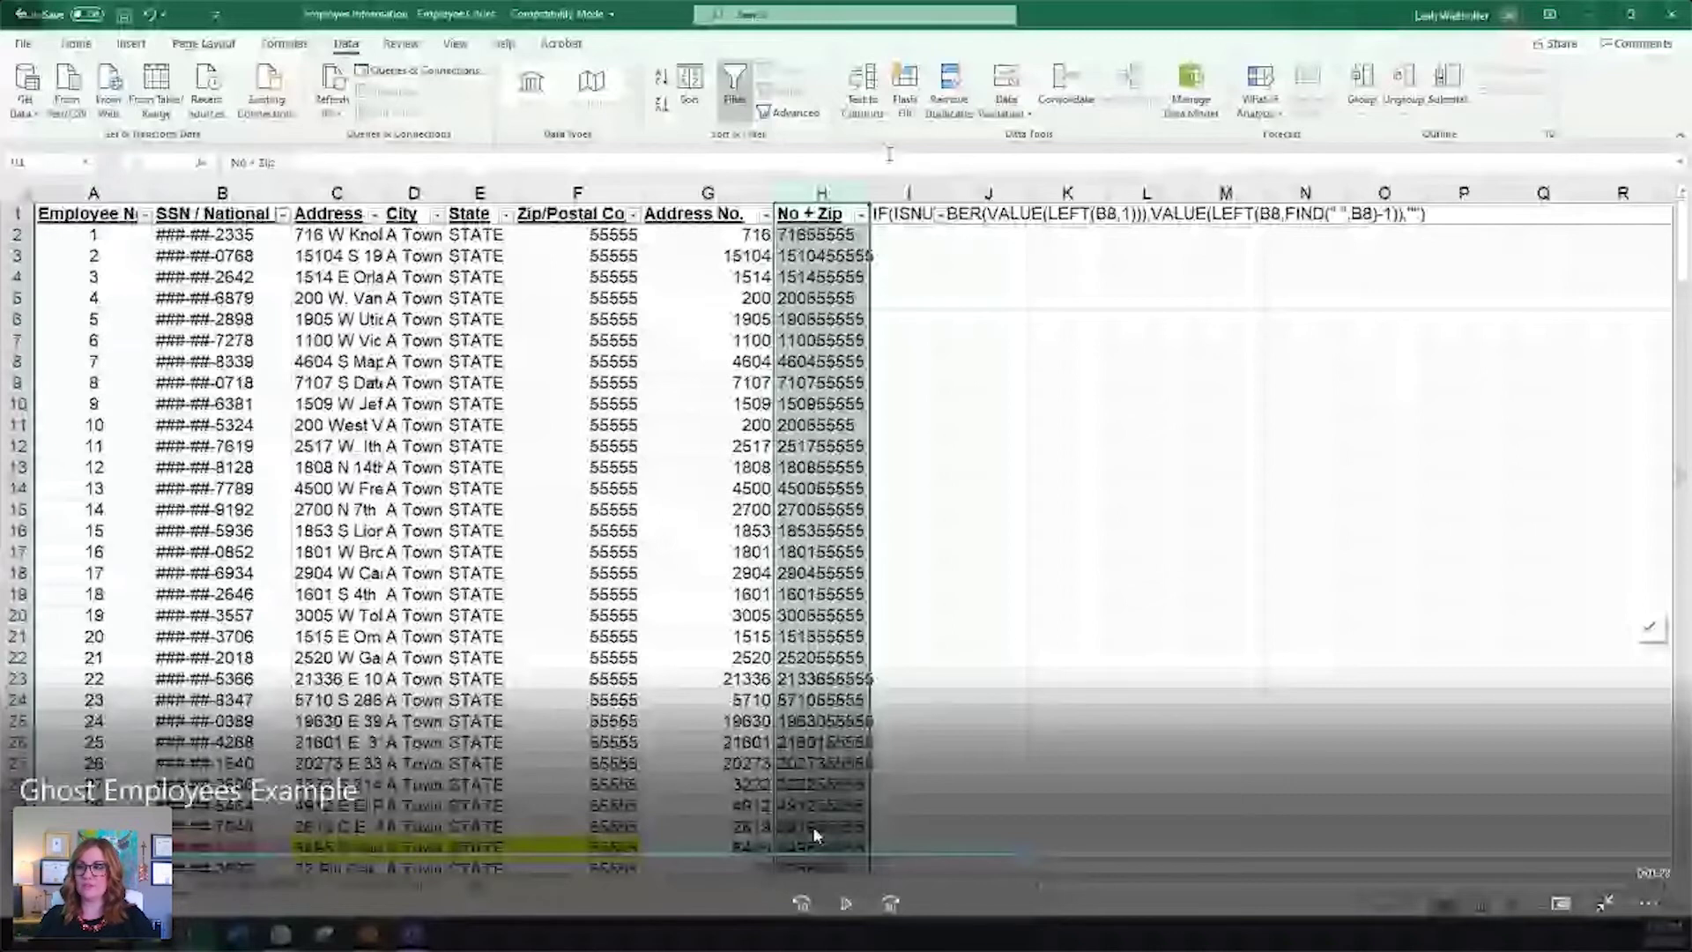
- Play, pause and resume the example video through the duplicate No + Zip highlighting and filtering
click(846, 905)
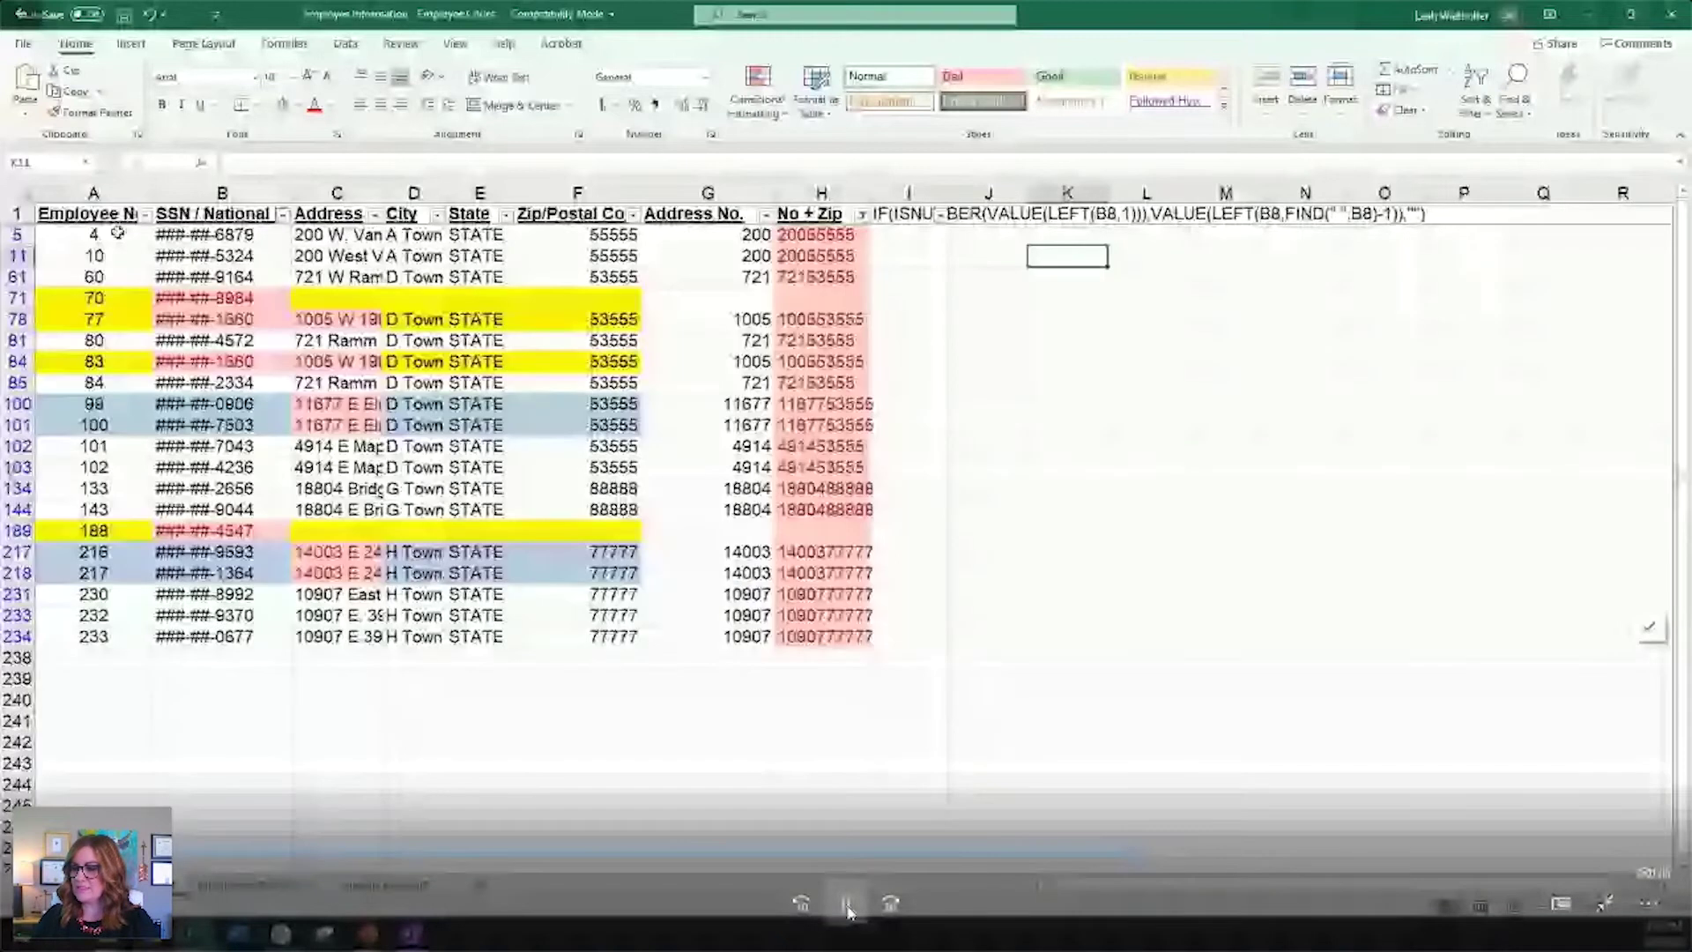
click(847, 905)
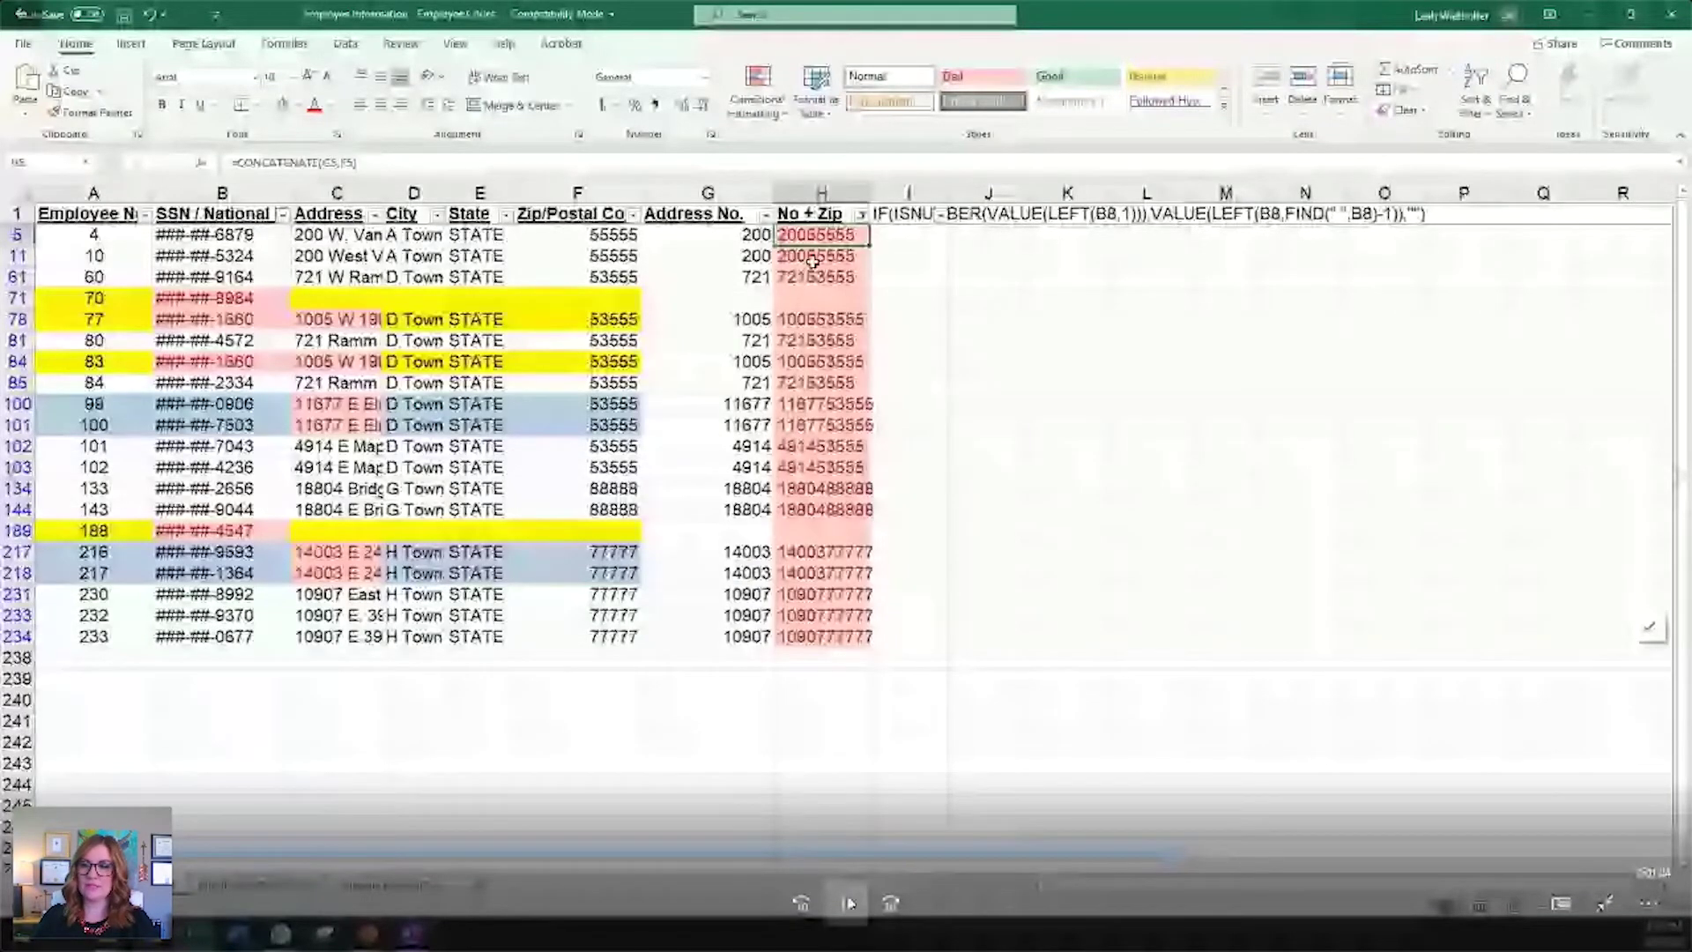
click(846, 905)
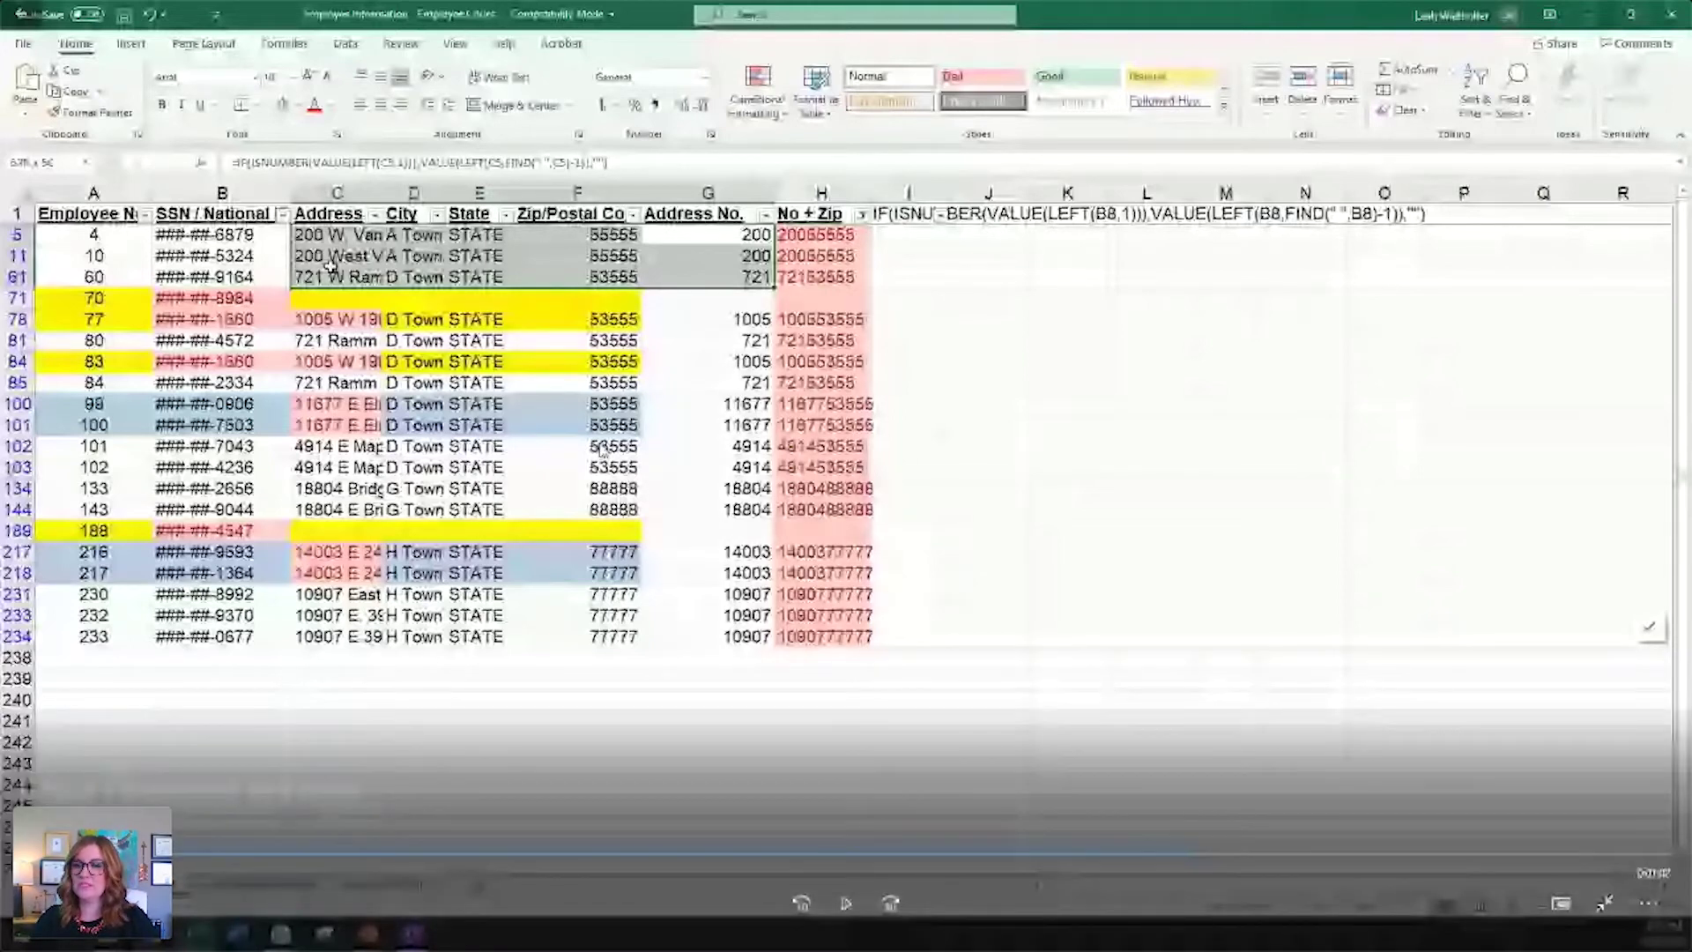
- Resume the ghost employee example video, then pause it to return to the slide
click(743, 716)
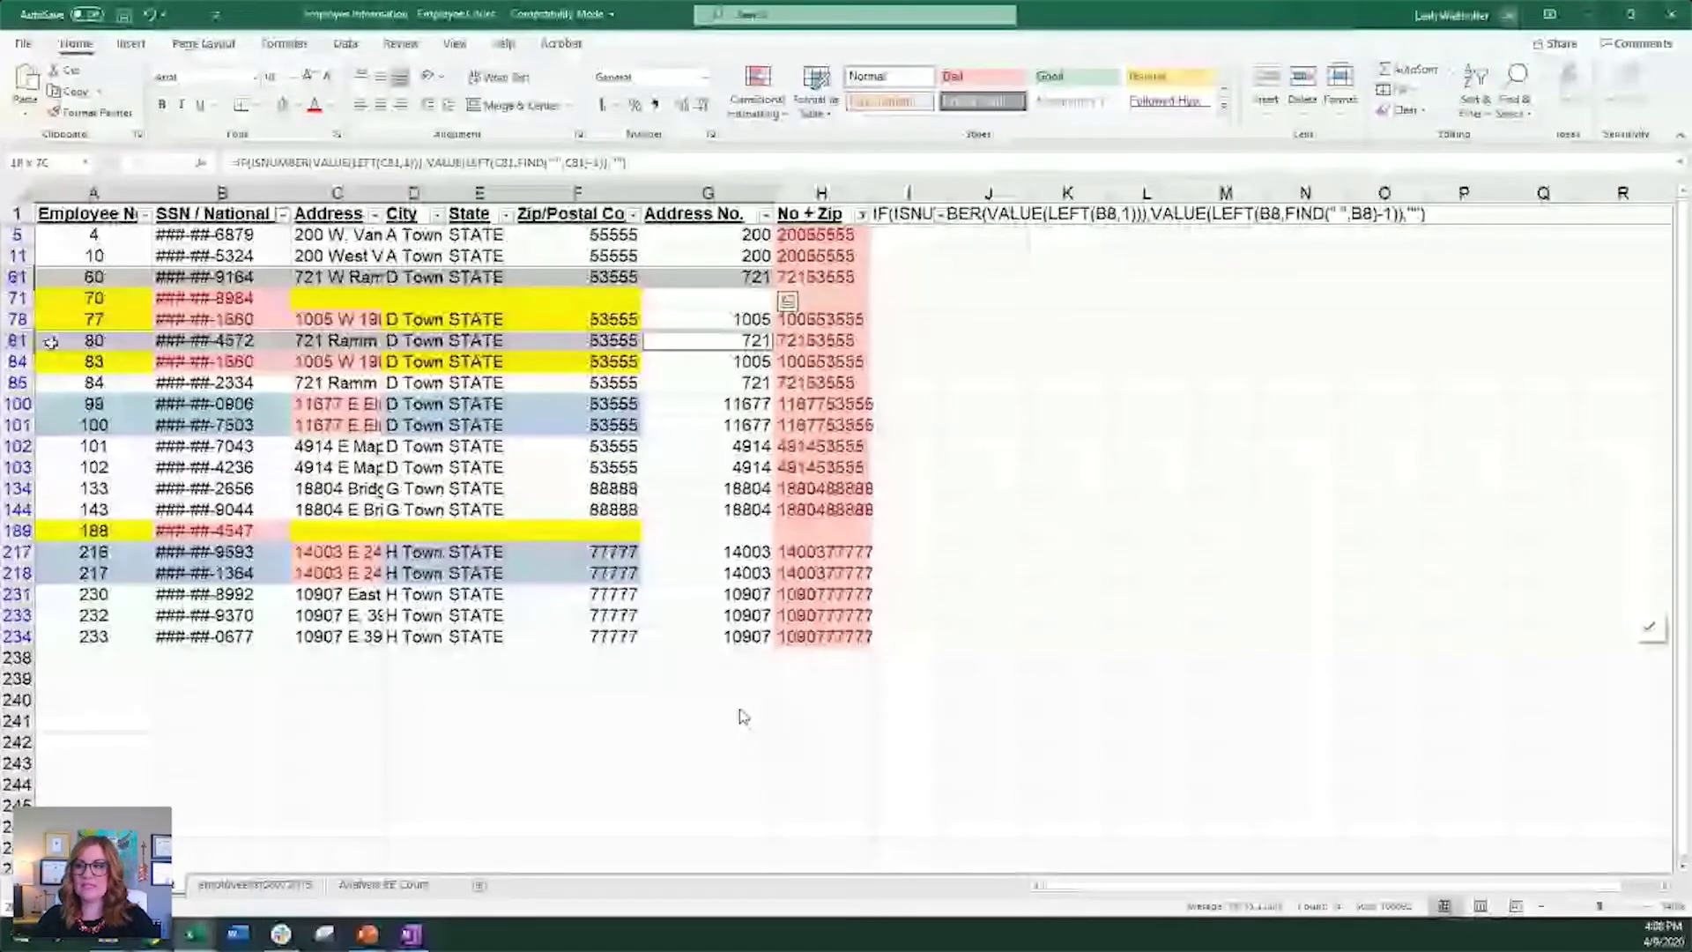
mouse_move(853, 862)
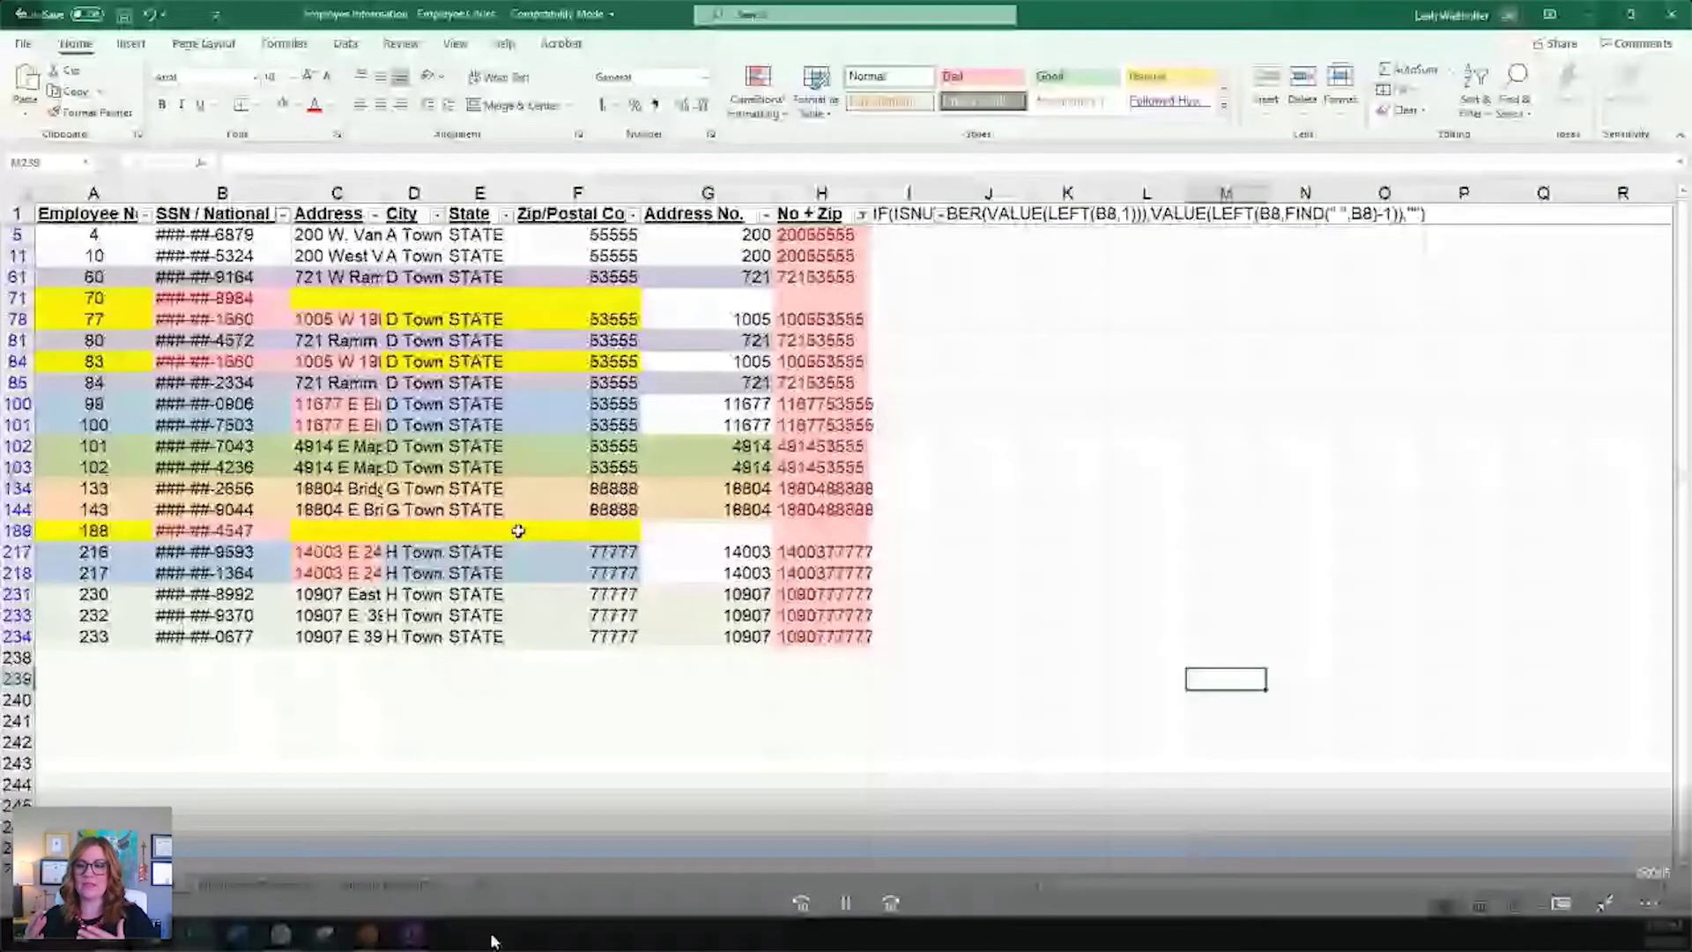
click(847, 908)
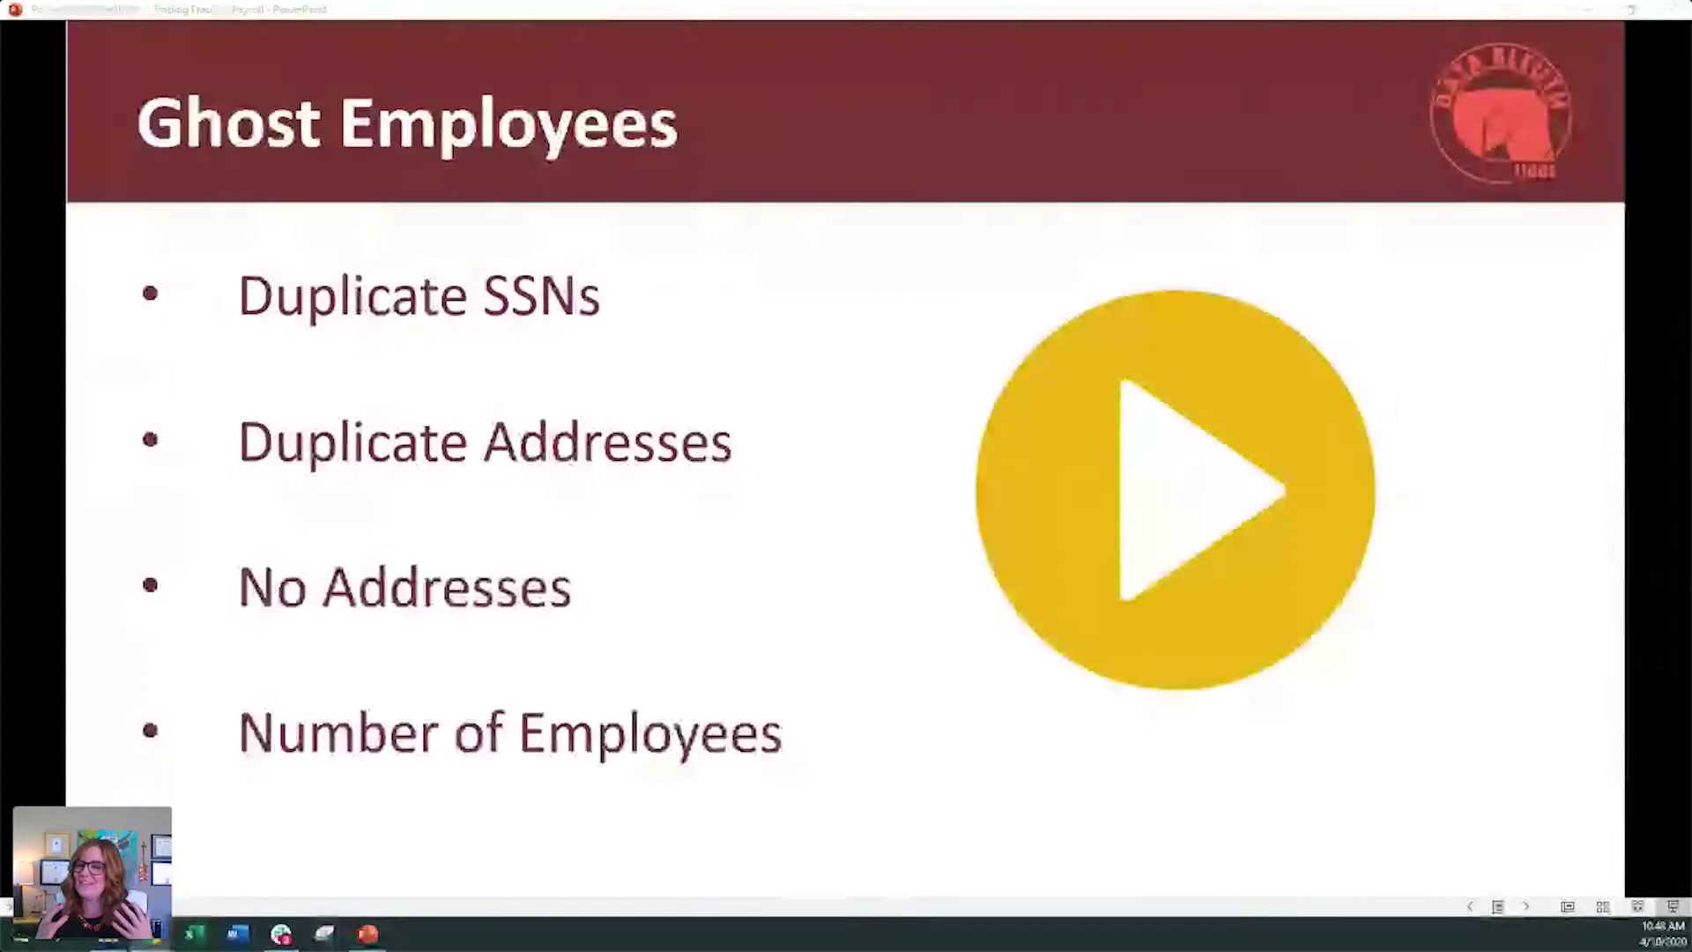
- Advance to the Duplicate Payroll slide with the check versus direct deposit example
click(891, 825)
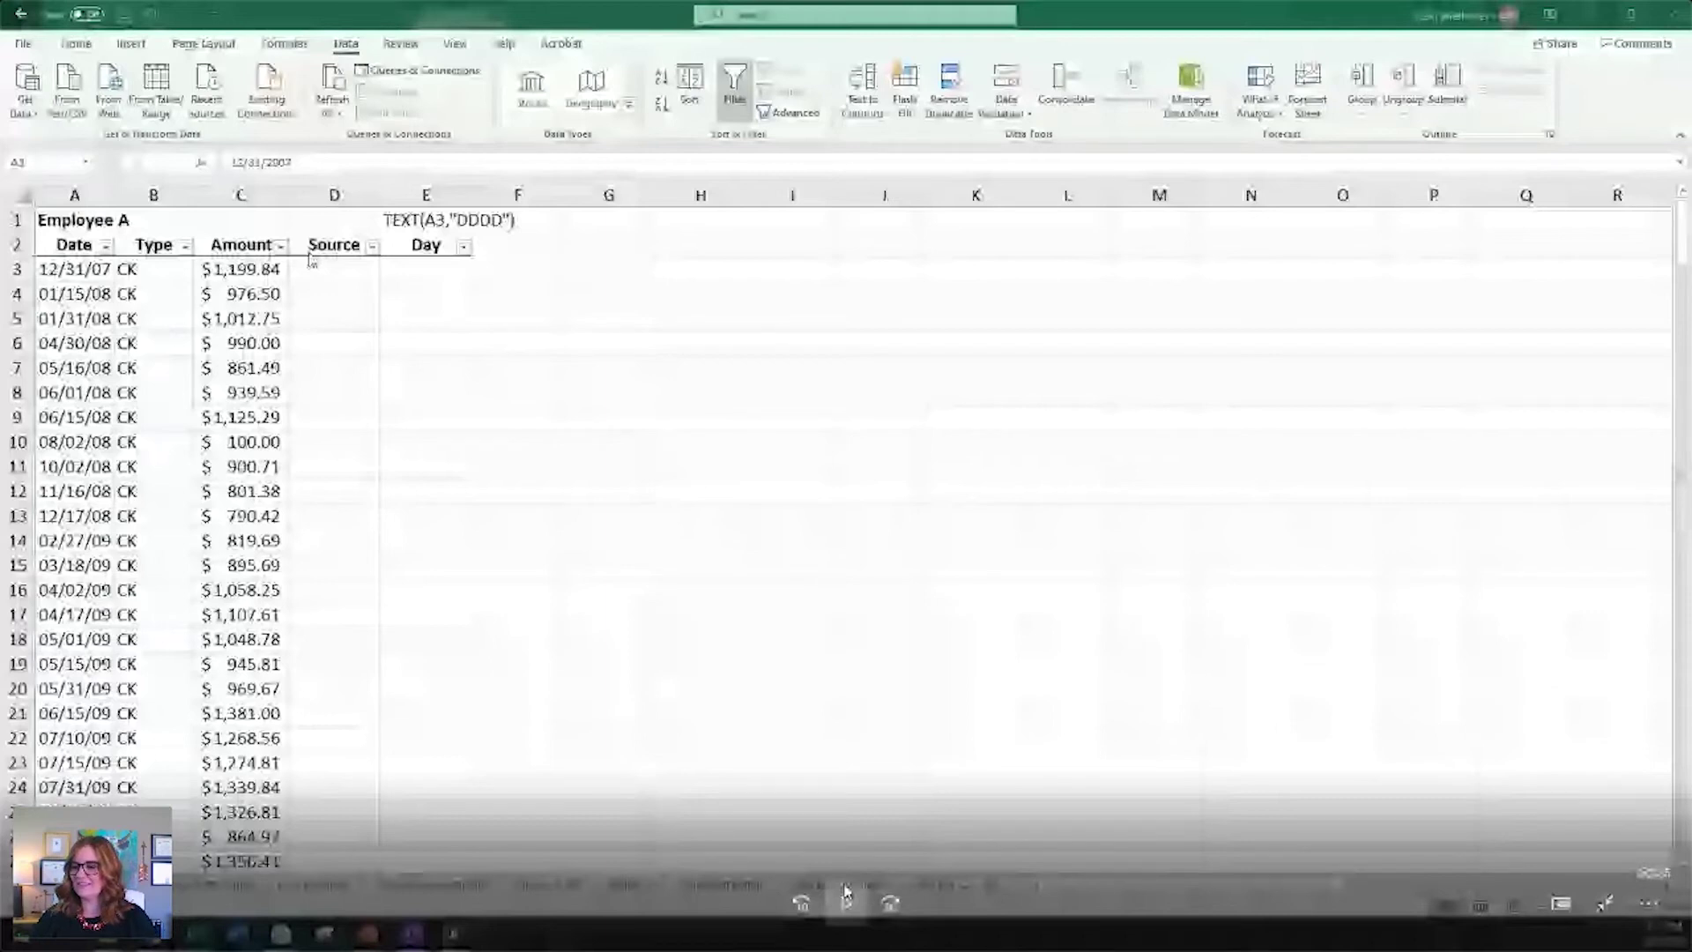
- Play the check versus direct deposit example showing Employee A's Source and Day columns
click(844, 895)
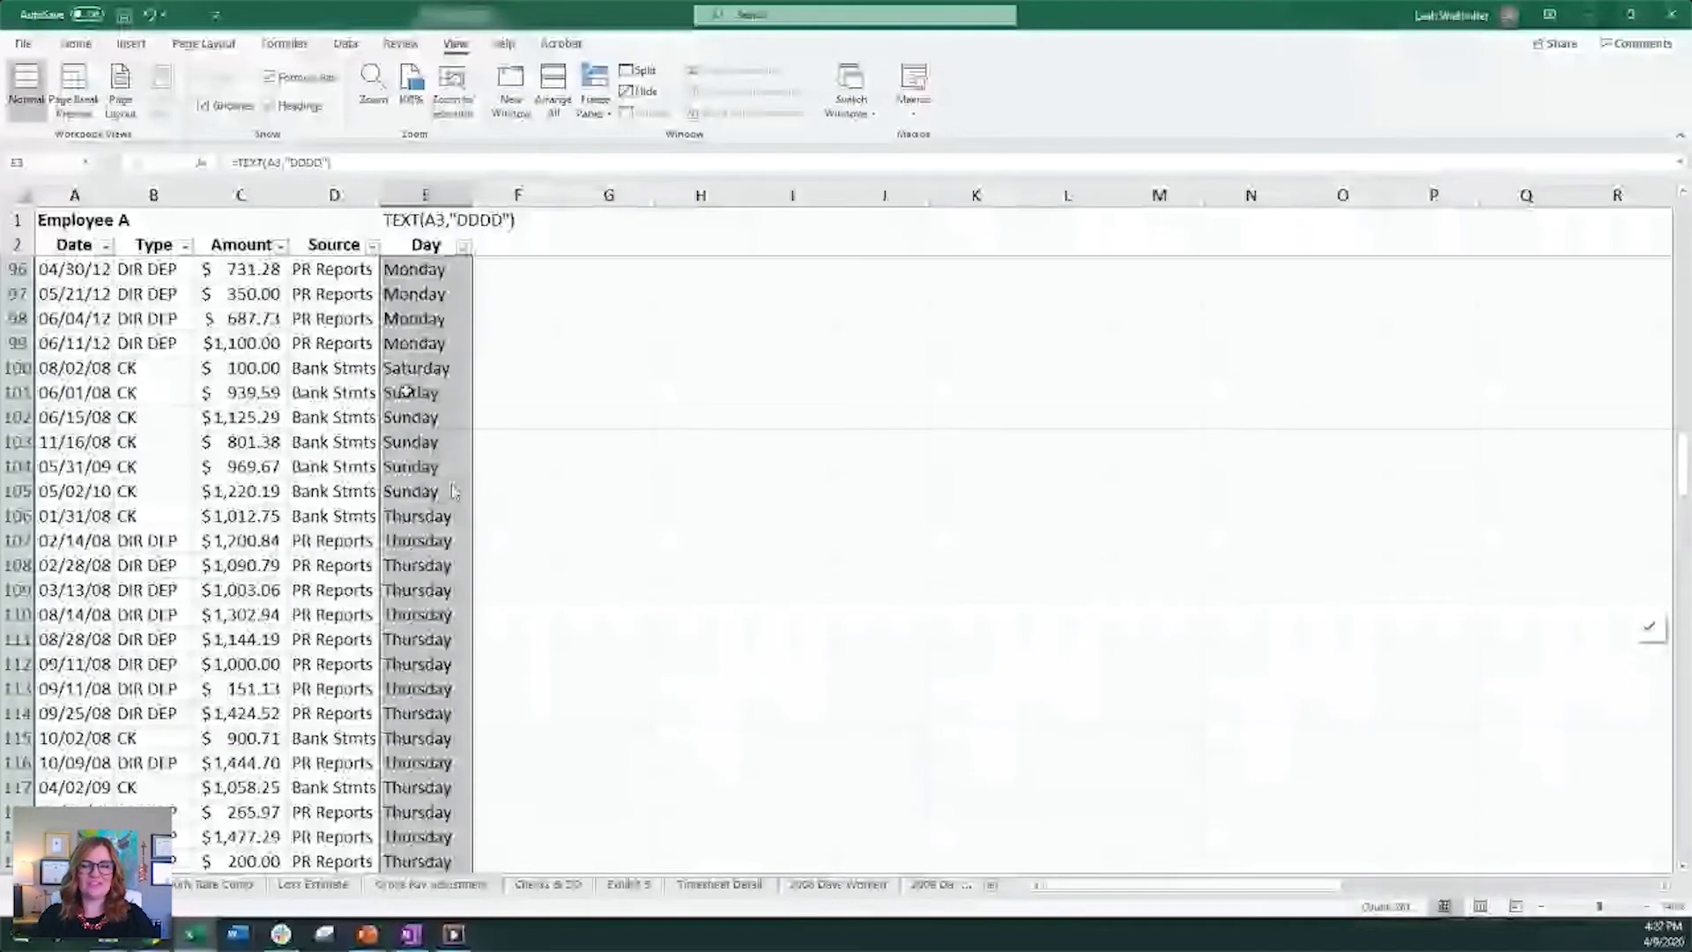
- Select the five Sunday check payments, then move through the payment rows
drag(74, 392, 454, 491)
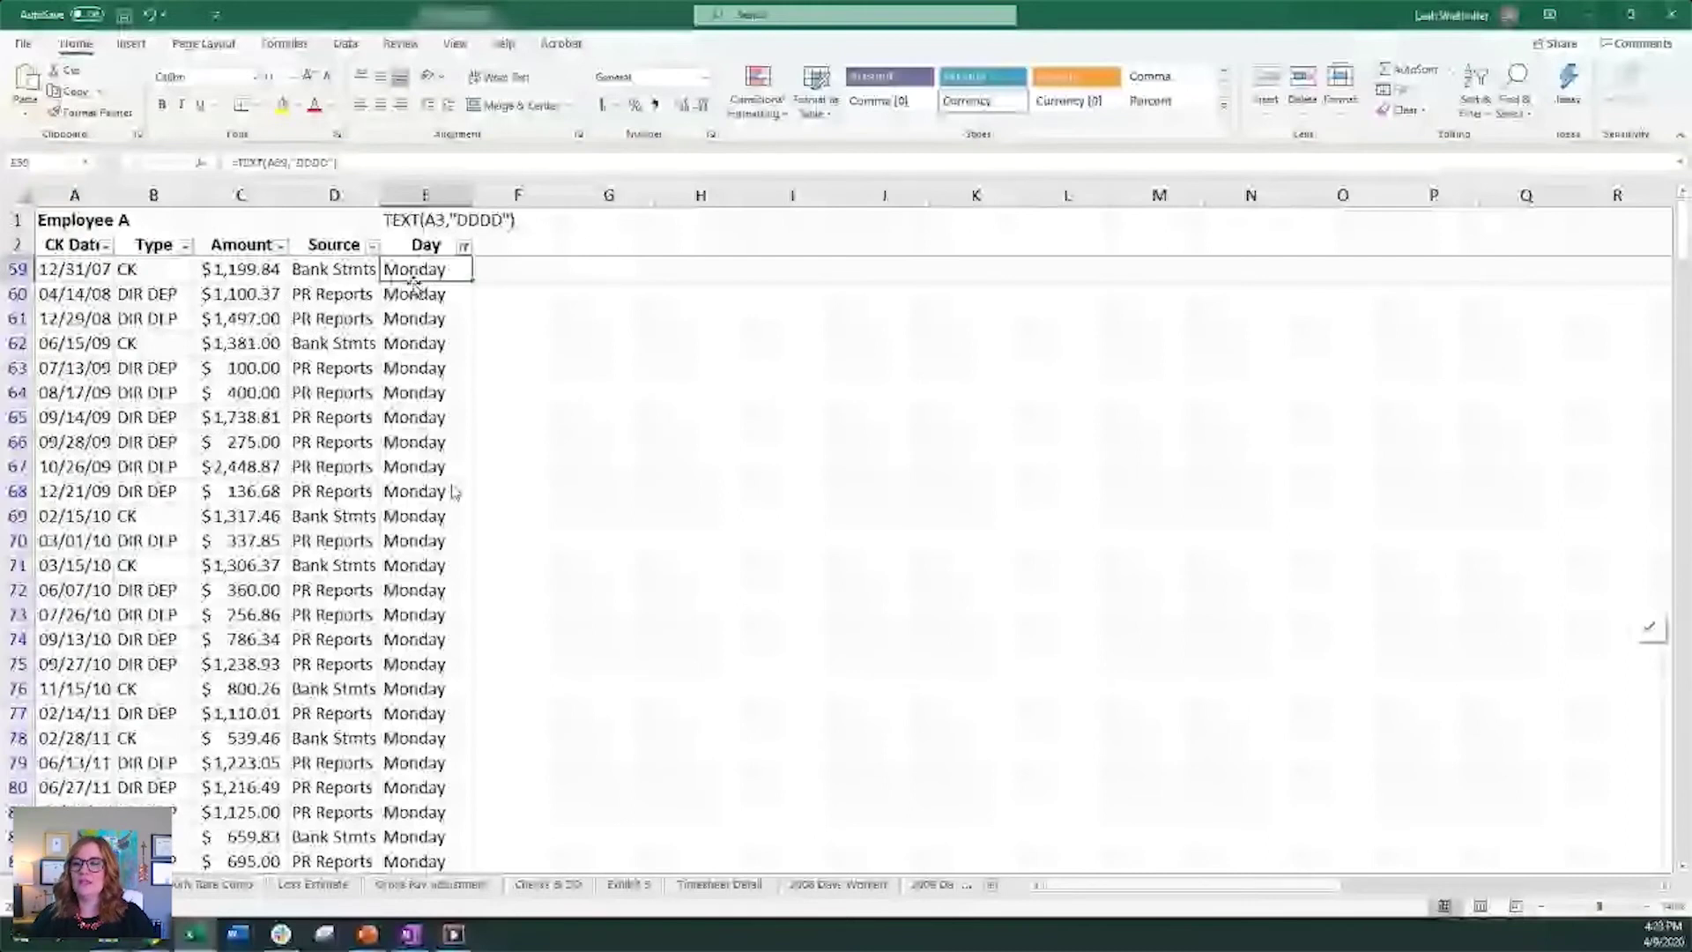
key(Down)
key(Left)
key(Left)
key(Left)
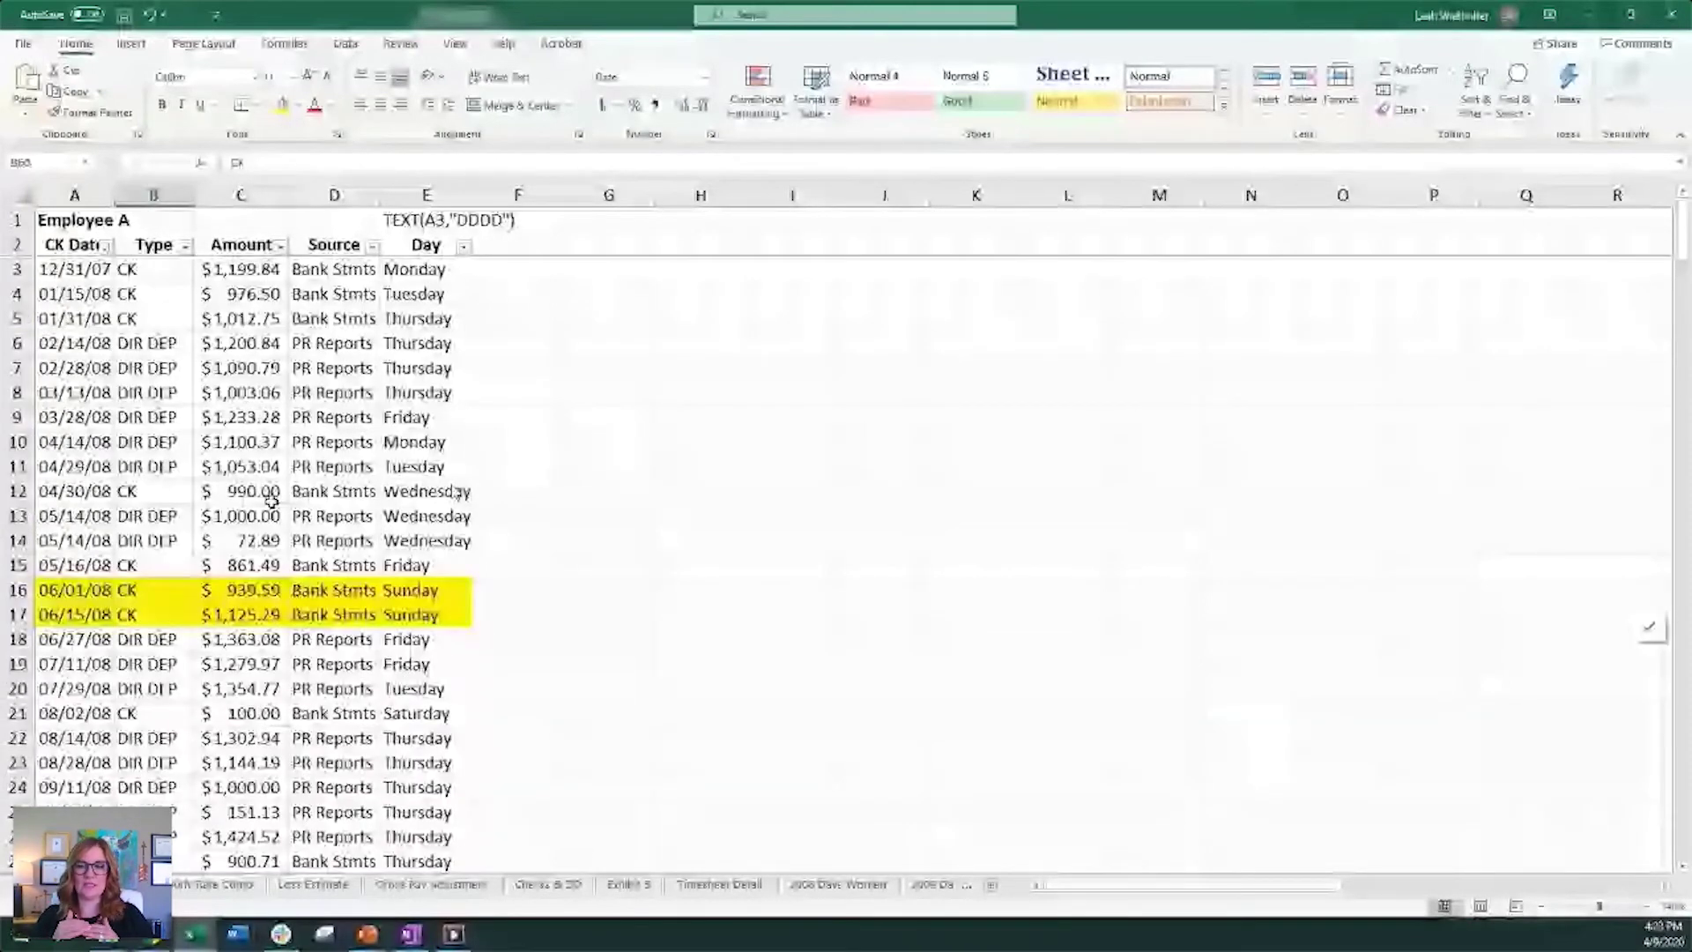
- Select the 01/31/08 check and the 04/29/08–04/30/08 payment rows, then skip ahead in the video
click(75, 318)
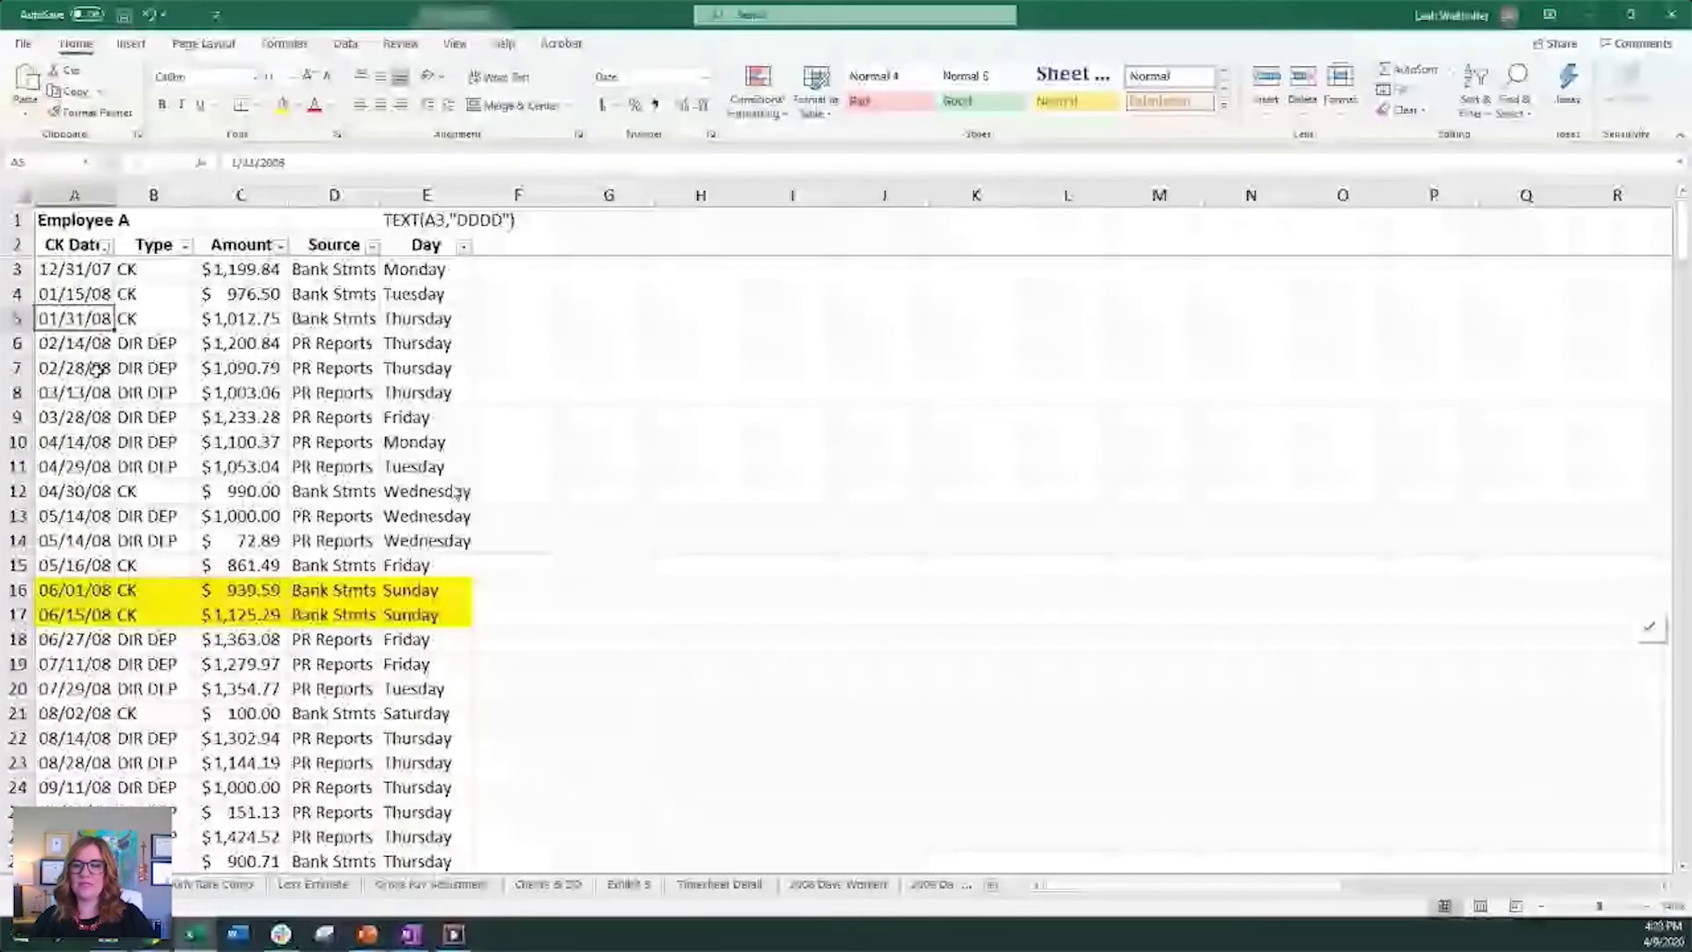
click(81, 468)
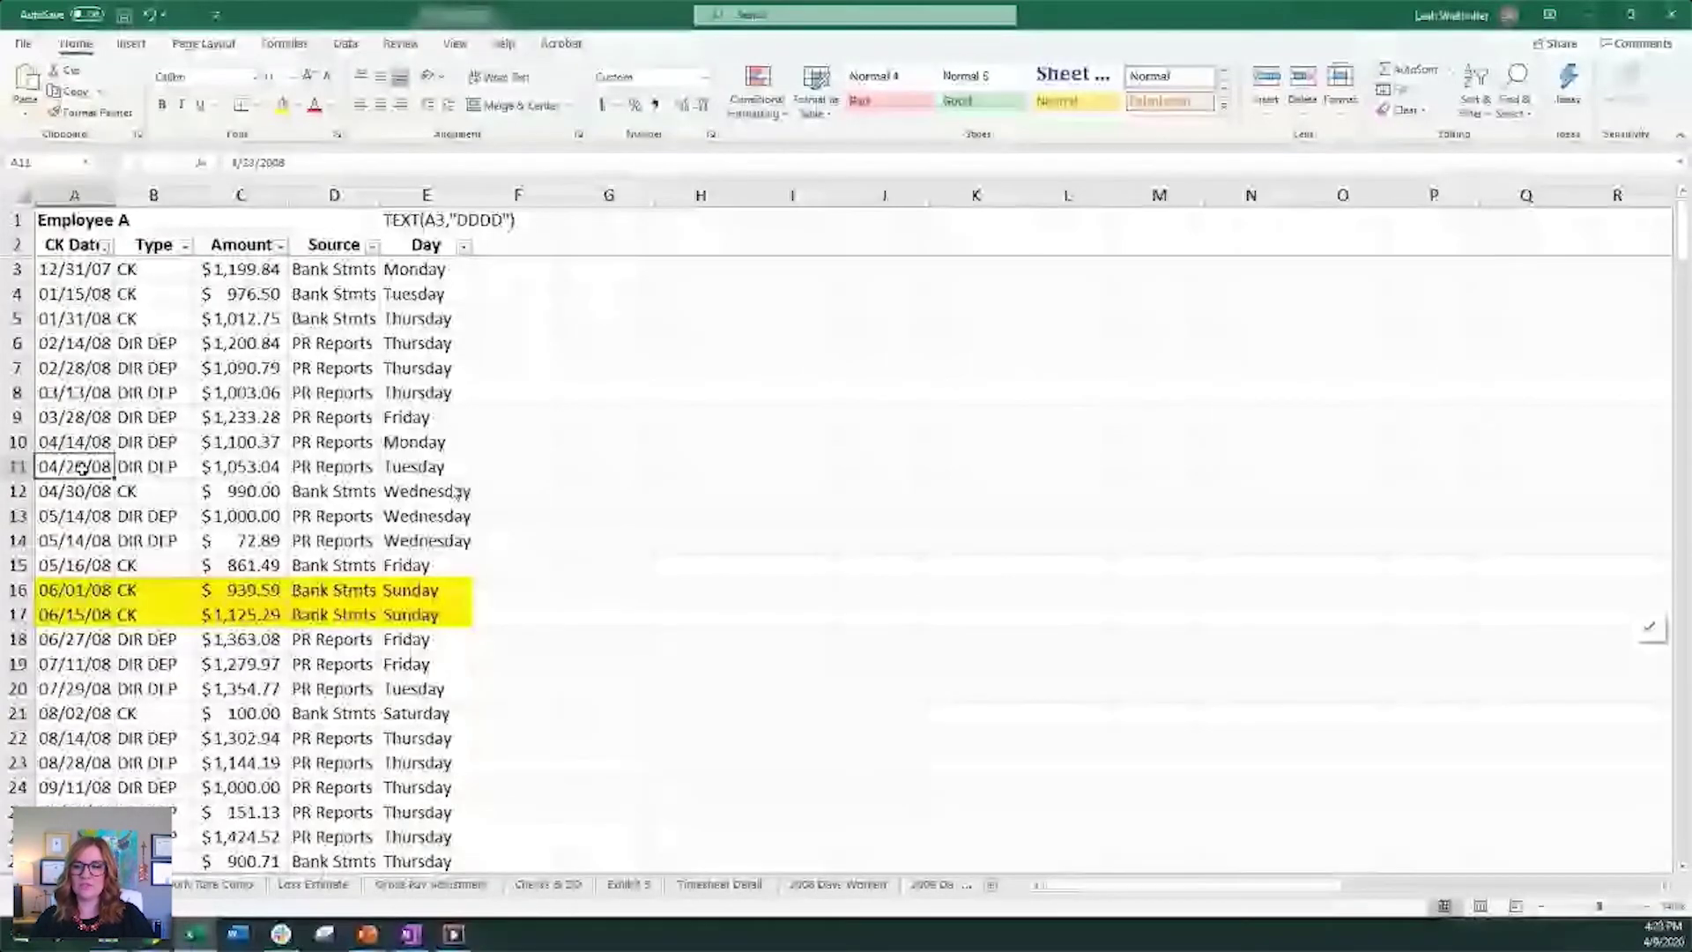
drag(81, 468, 414, 515)
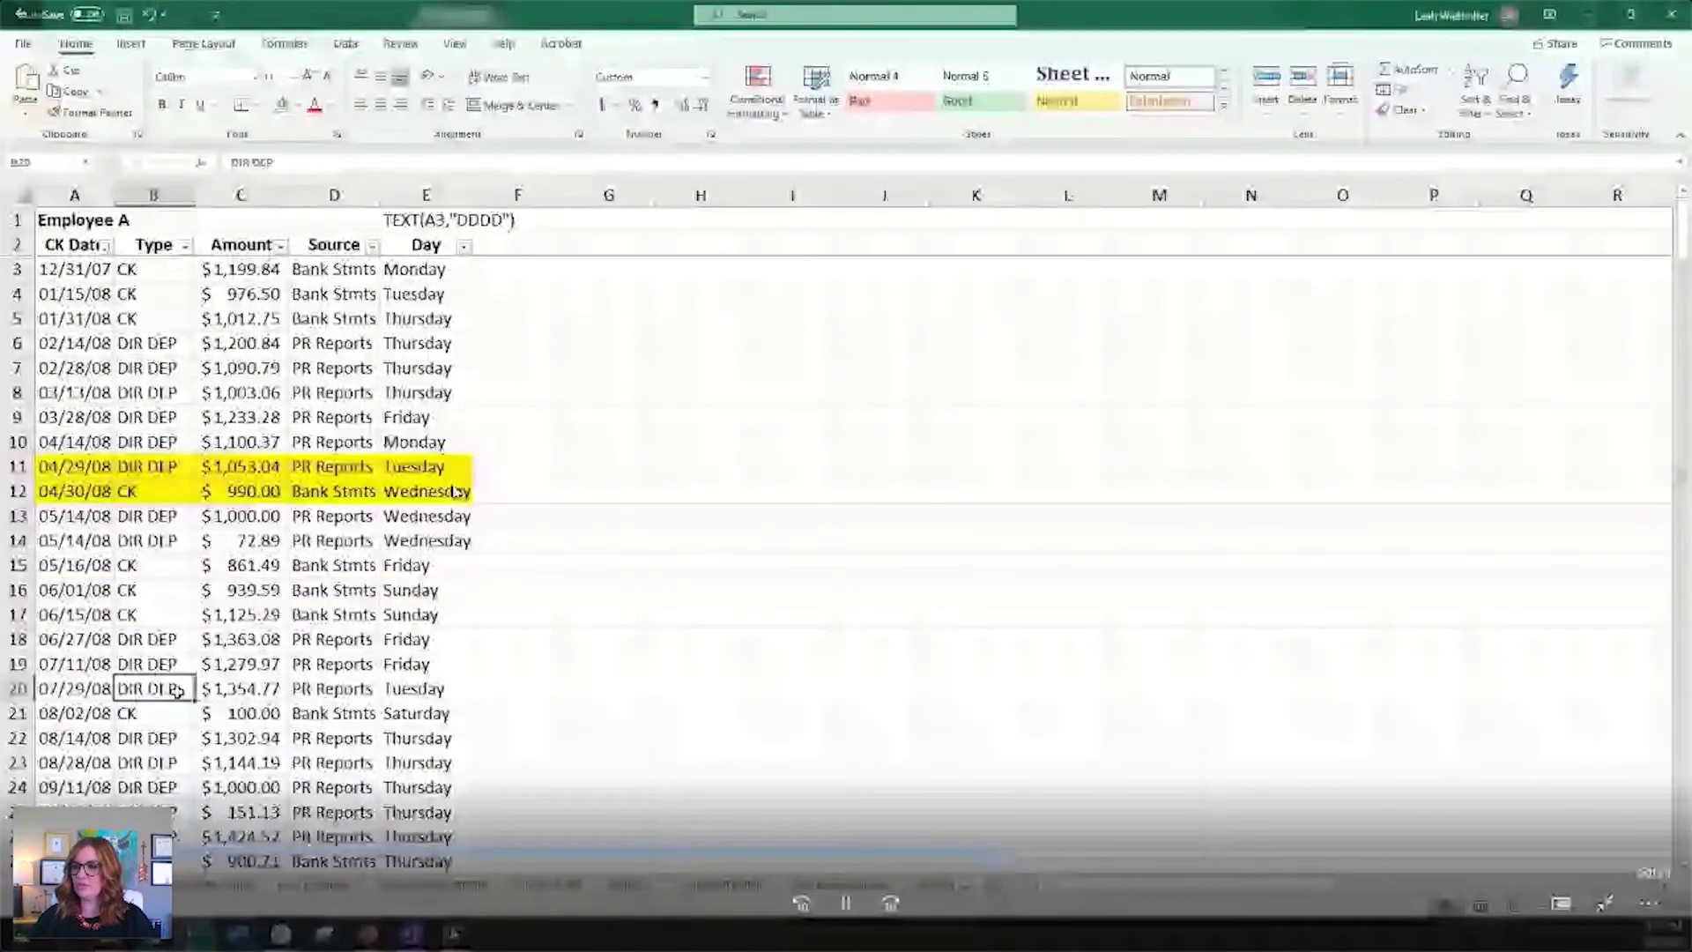
click(1139, 858)
click(1183, 853)
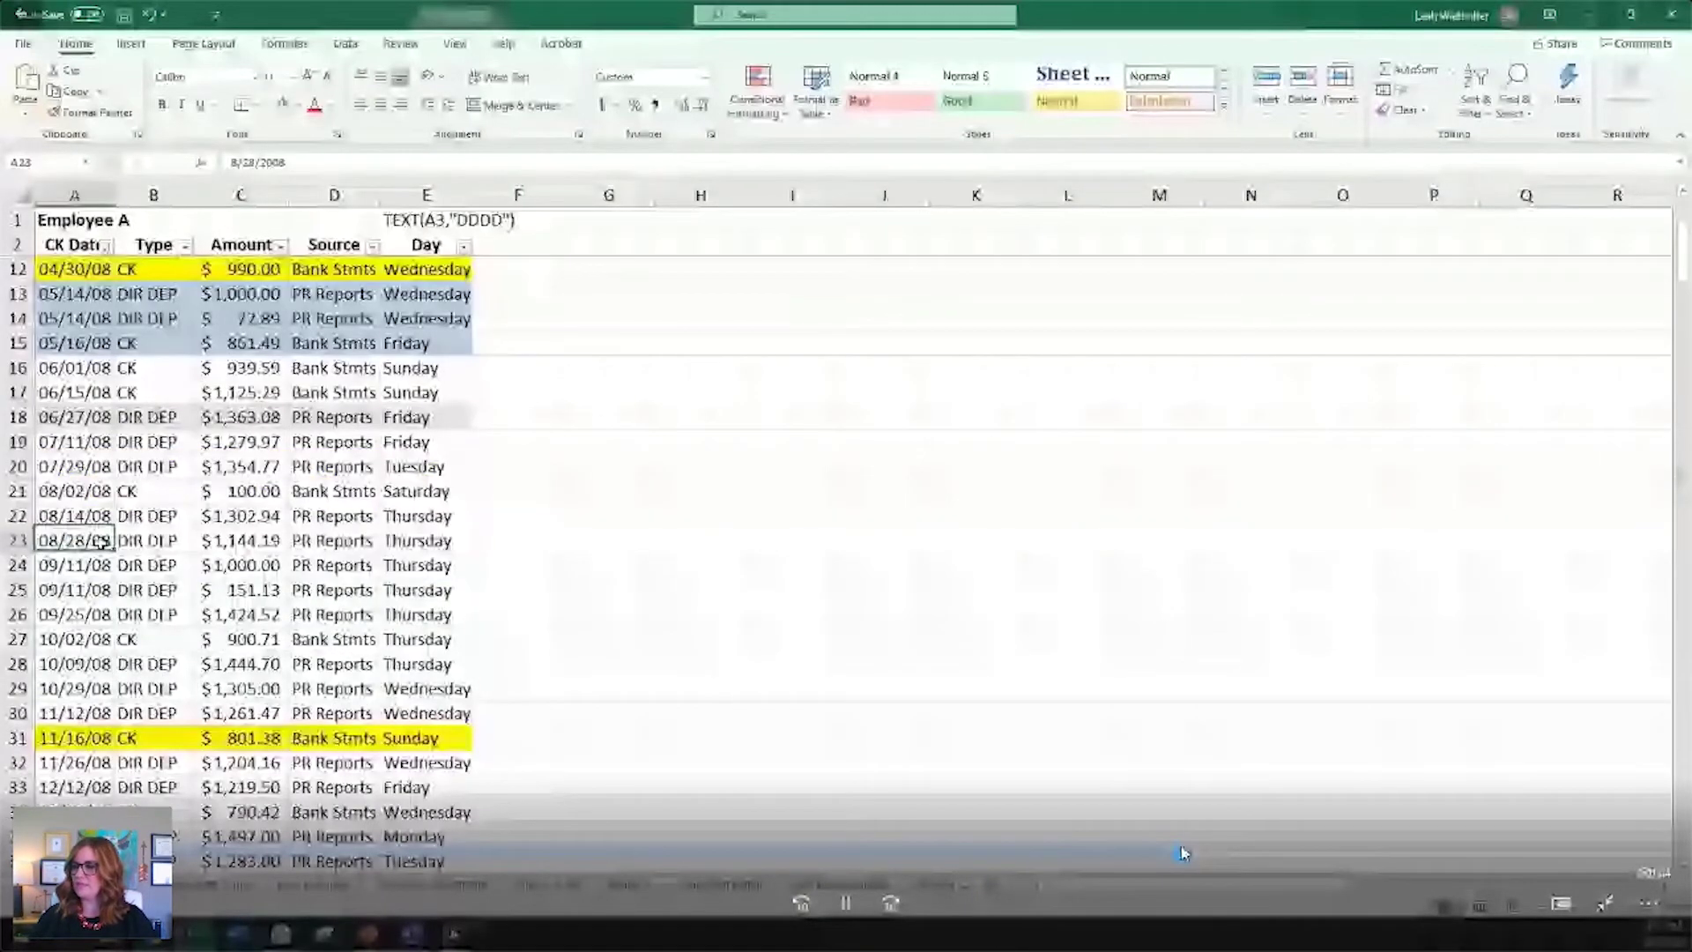
- Skip ahead through the 2009 and 2010 payment charts back to the Duplicate Payroll slide
click(1416, 849)
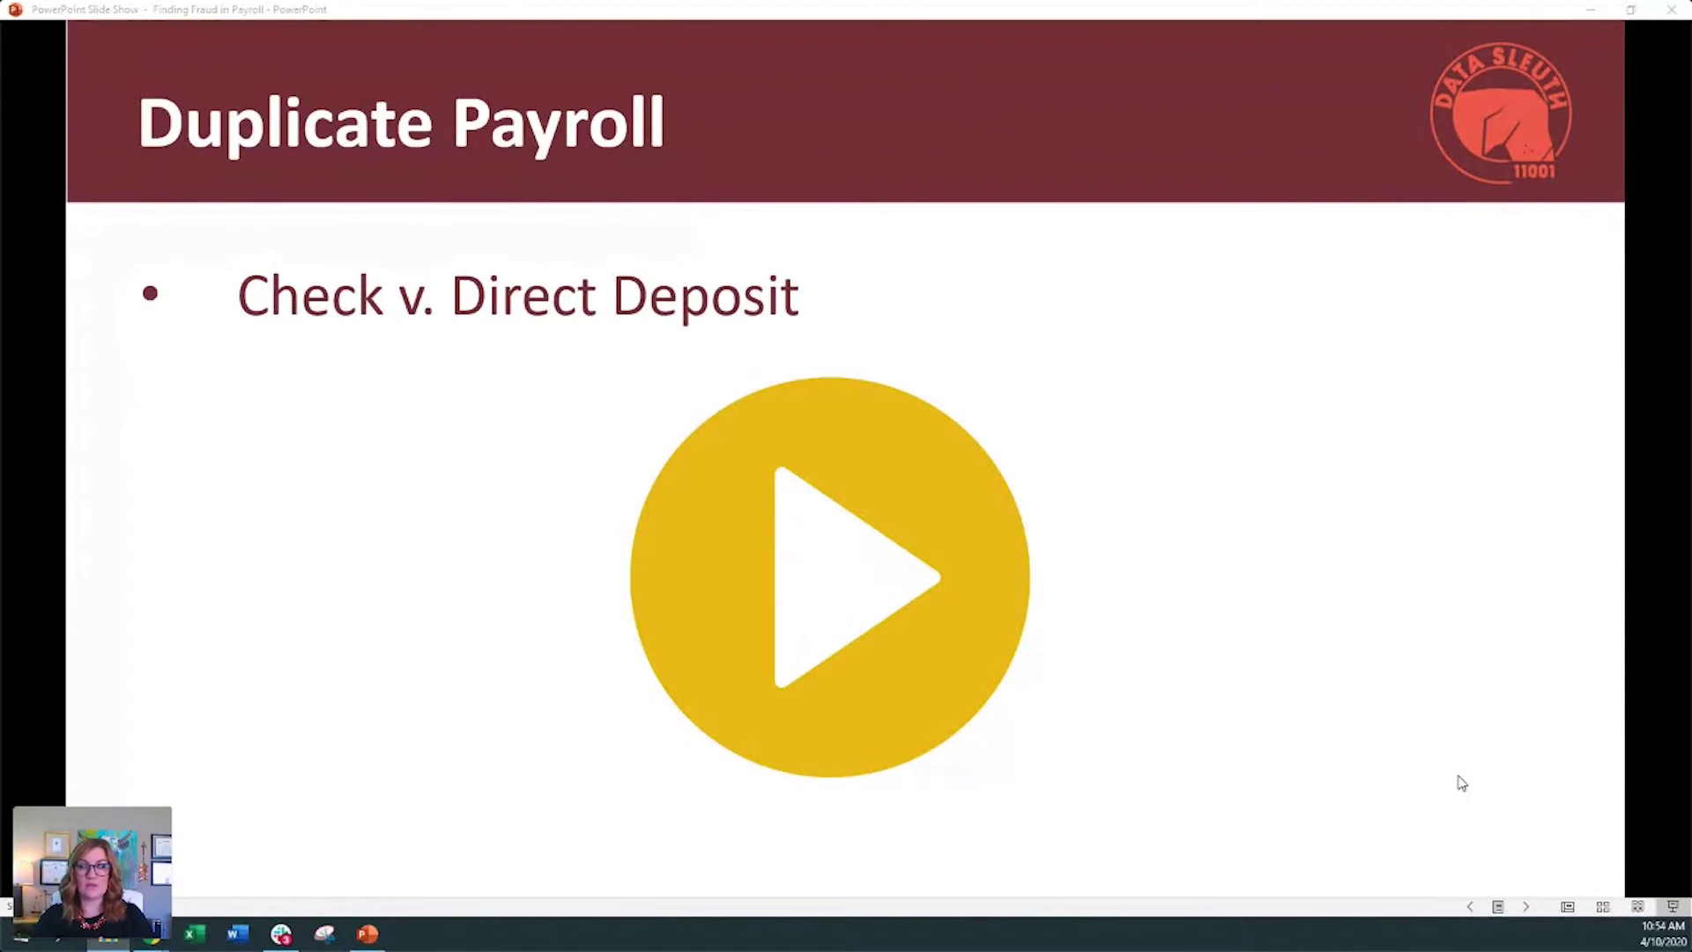
- Show the 2016 inflated-payroll table, then the 2017 table with 65,384.55 overpaid
click(1468, 782)
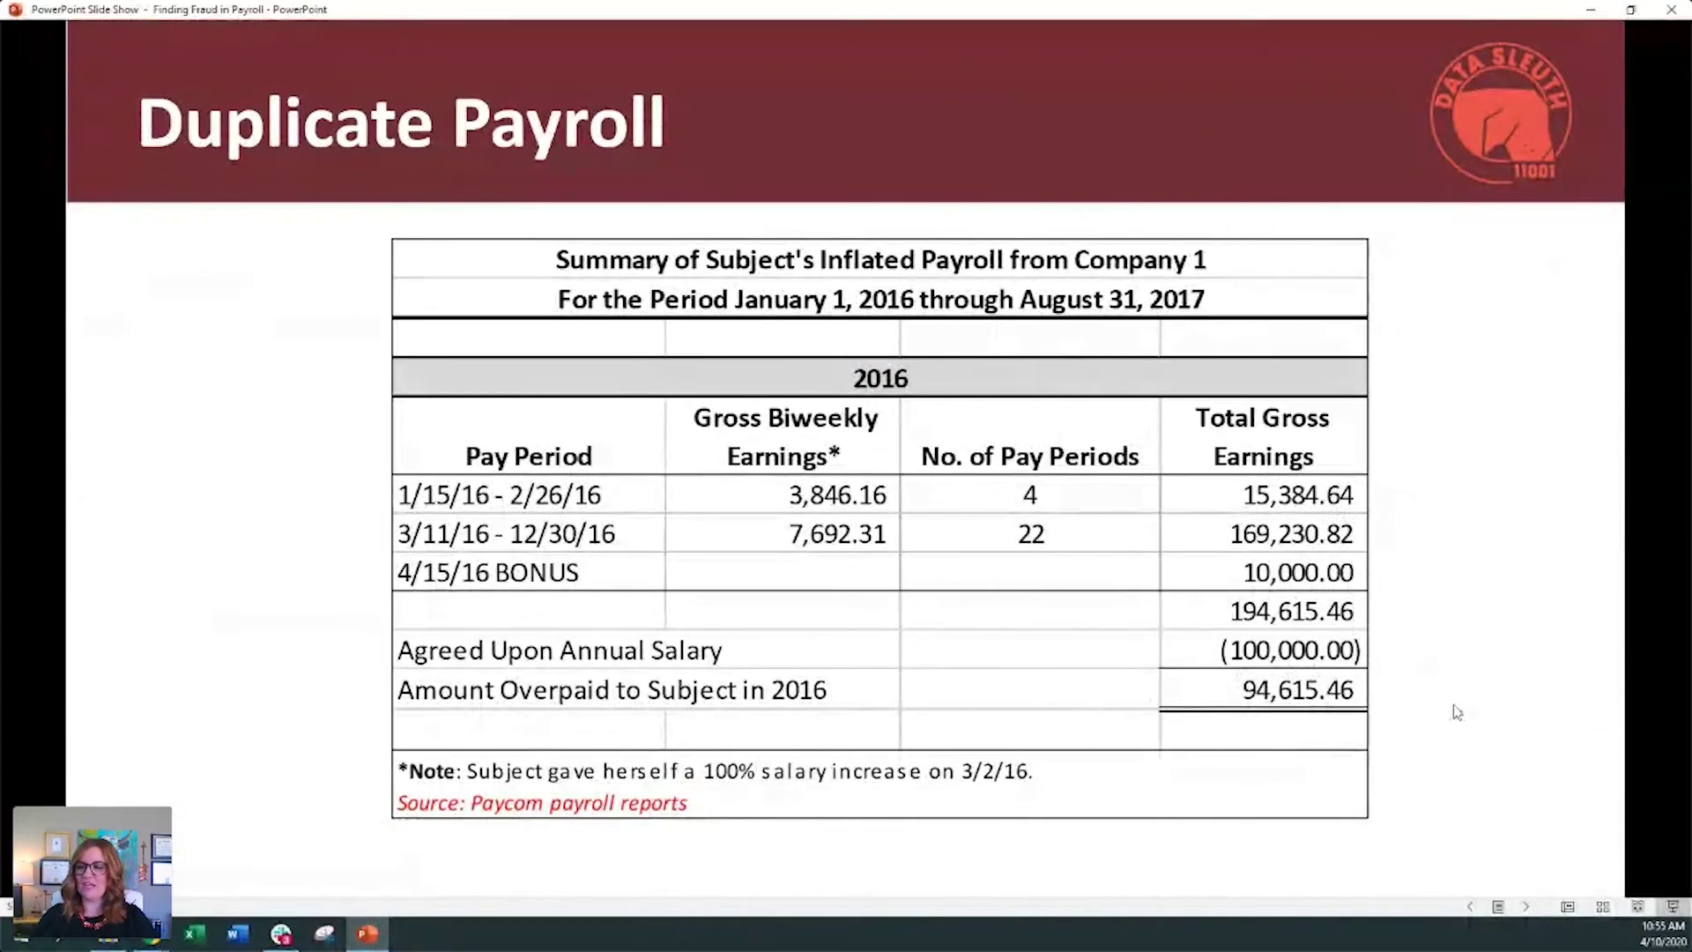
key(Right)
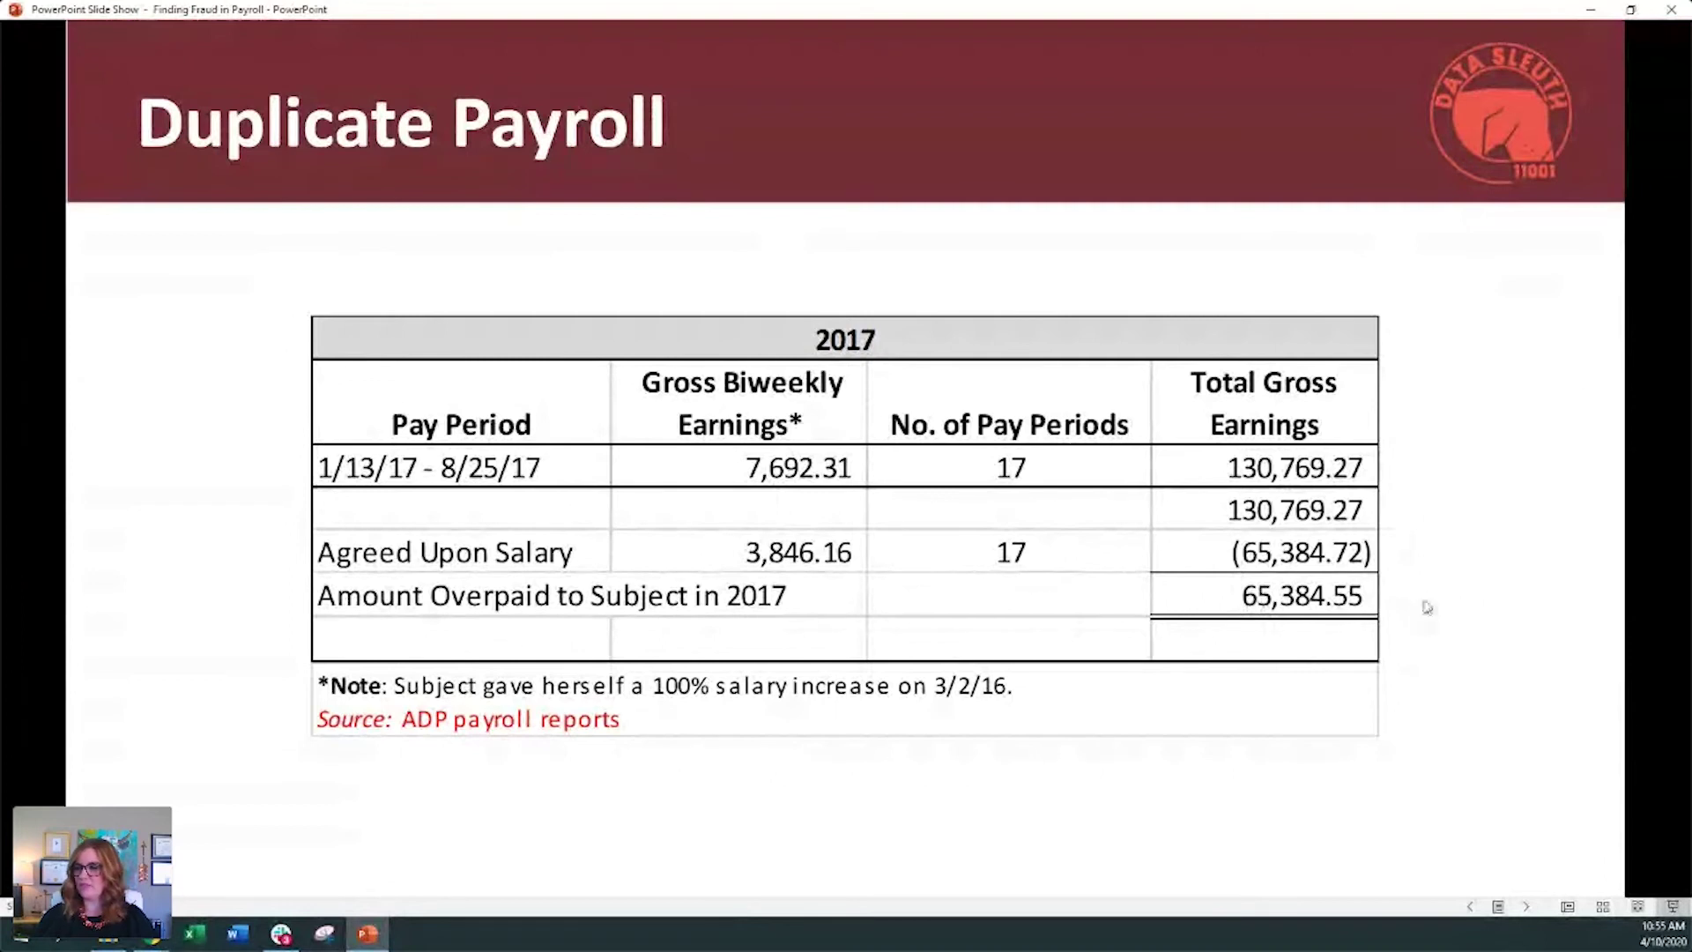
- Advance past the Company 2 additional payroll slide to the Off-Cycle Payroll / Reimbursements slide
click(1430, 606)
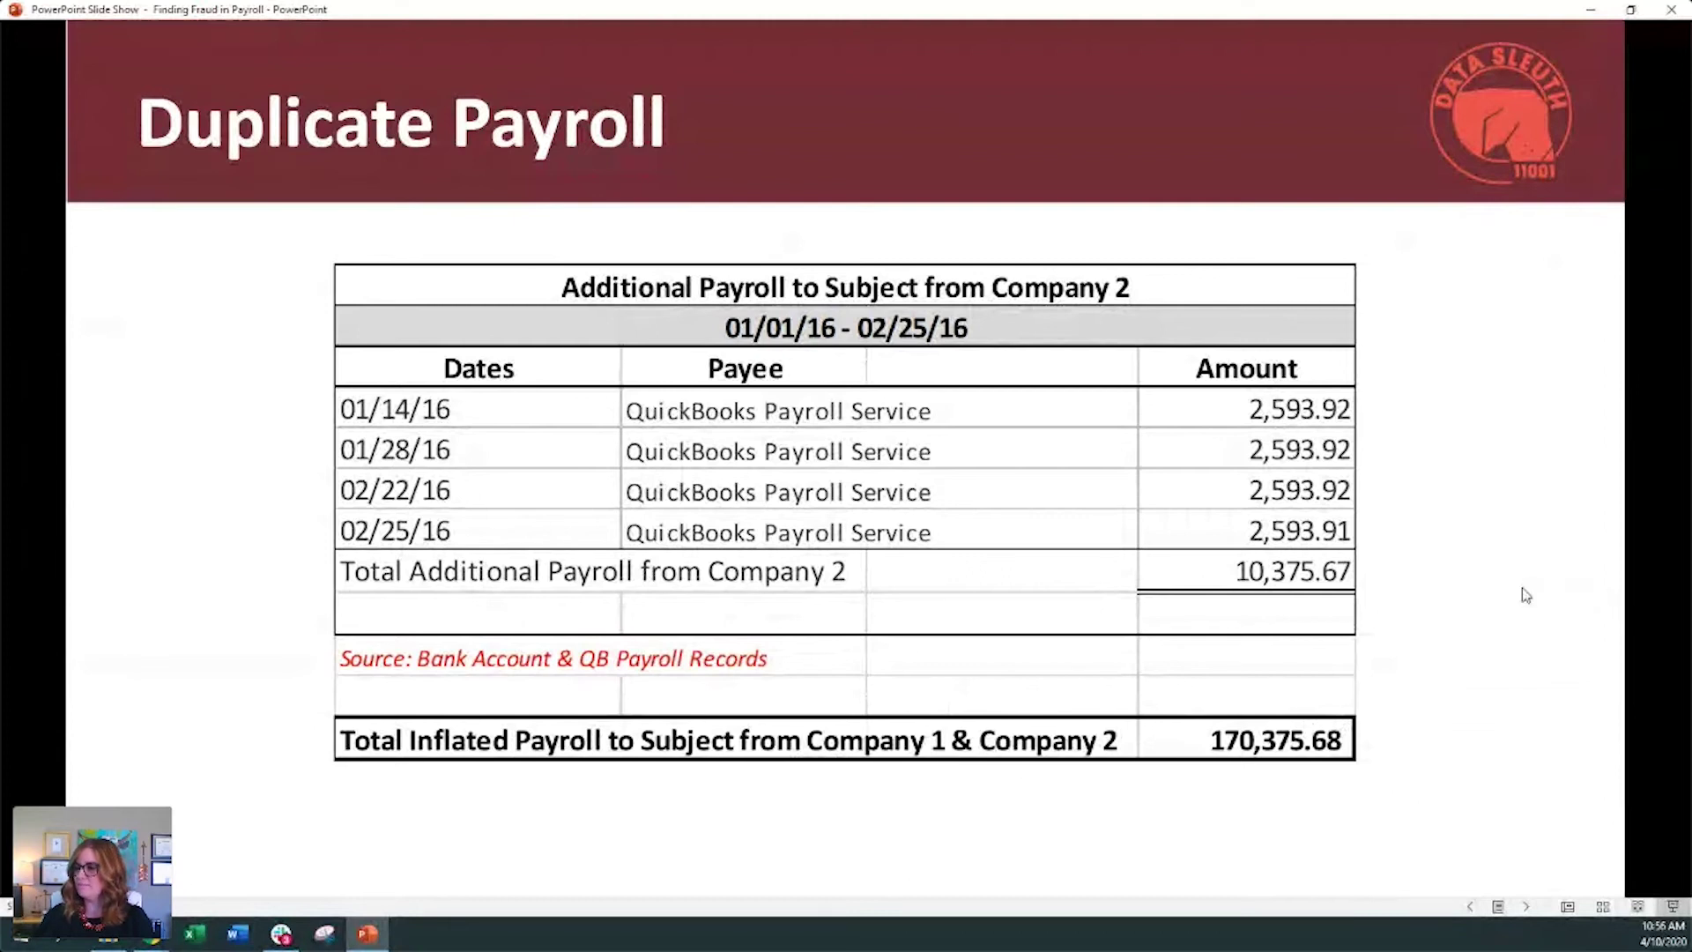
click(1525, 595)
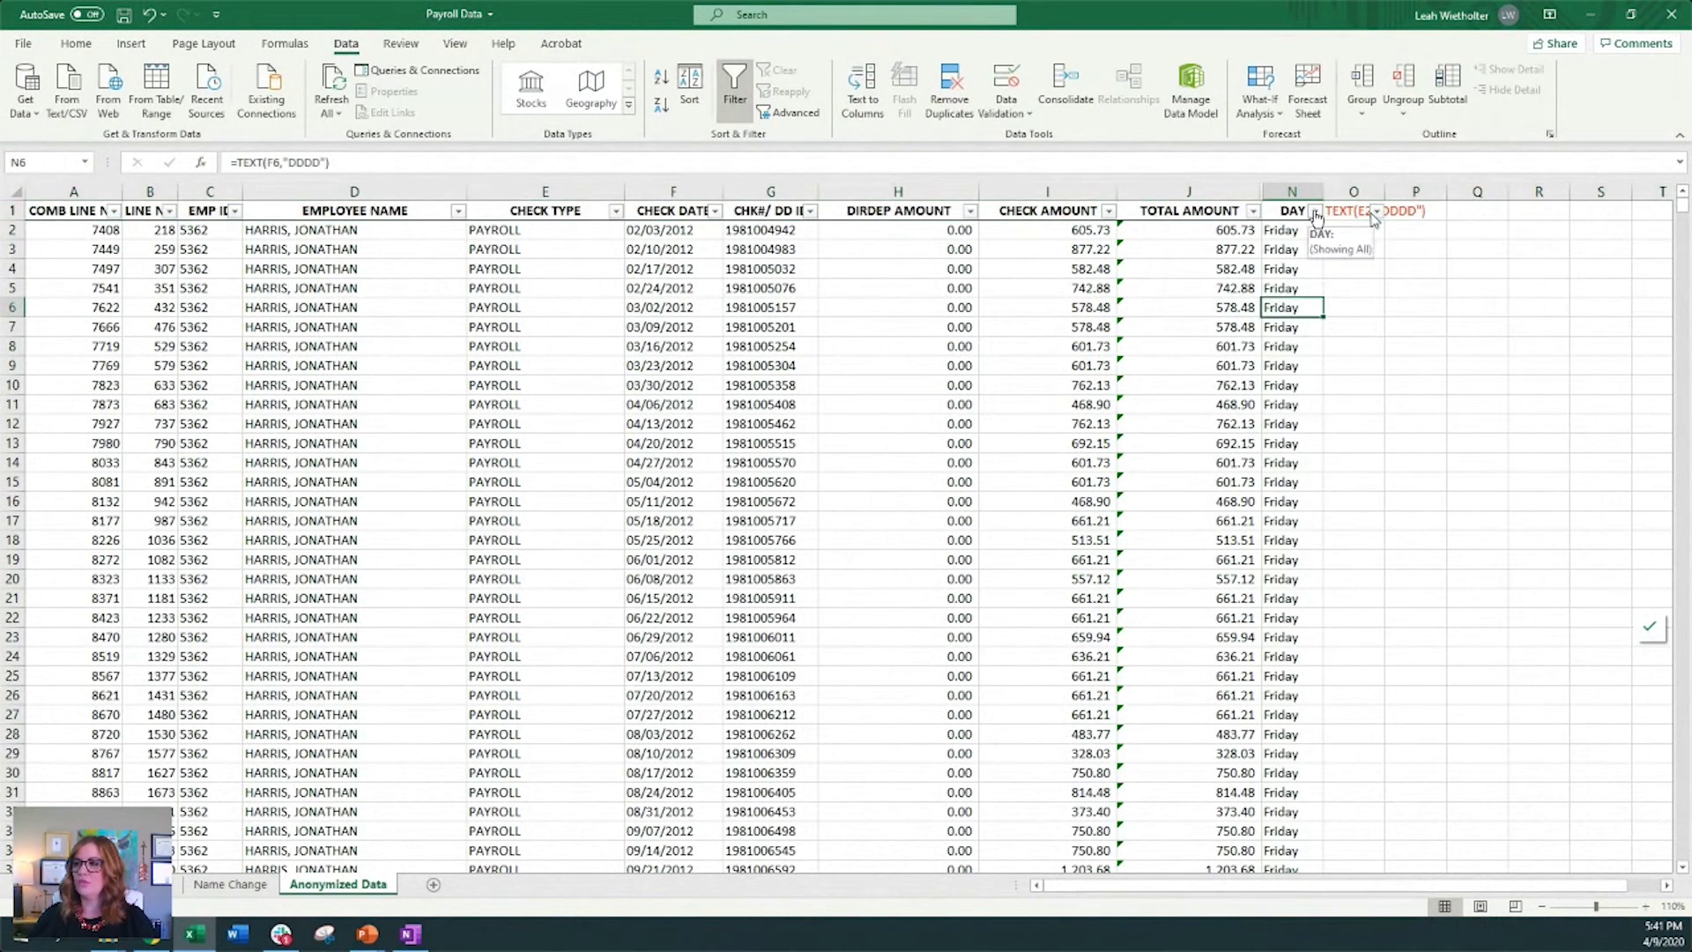
- Filter the DAY column to Saturday only, excluding Friday, Monday, Thursday, Tuesday and Wednesday
click(1314, 212)
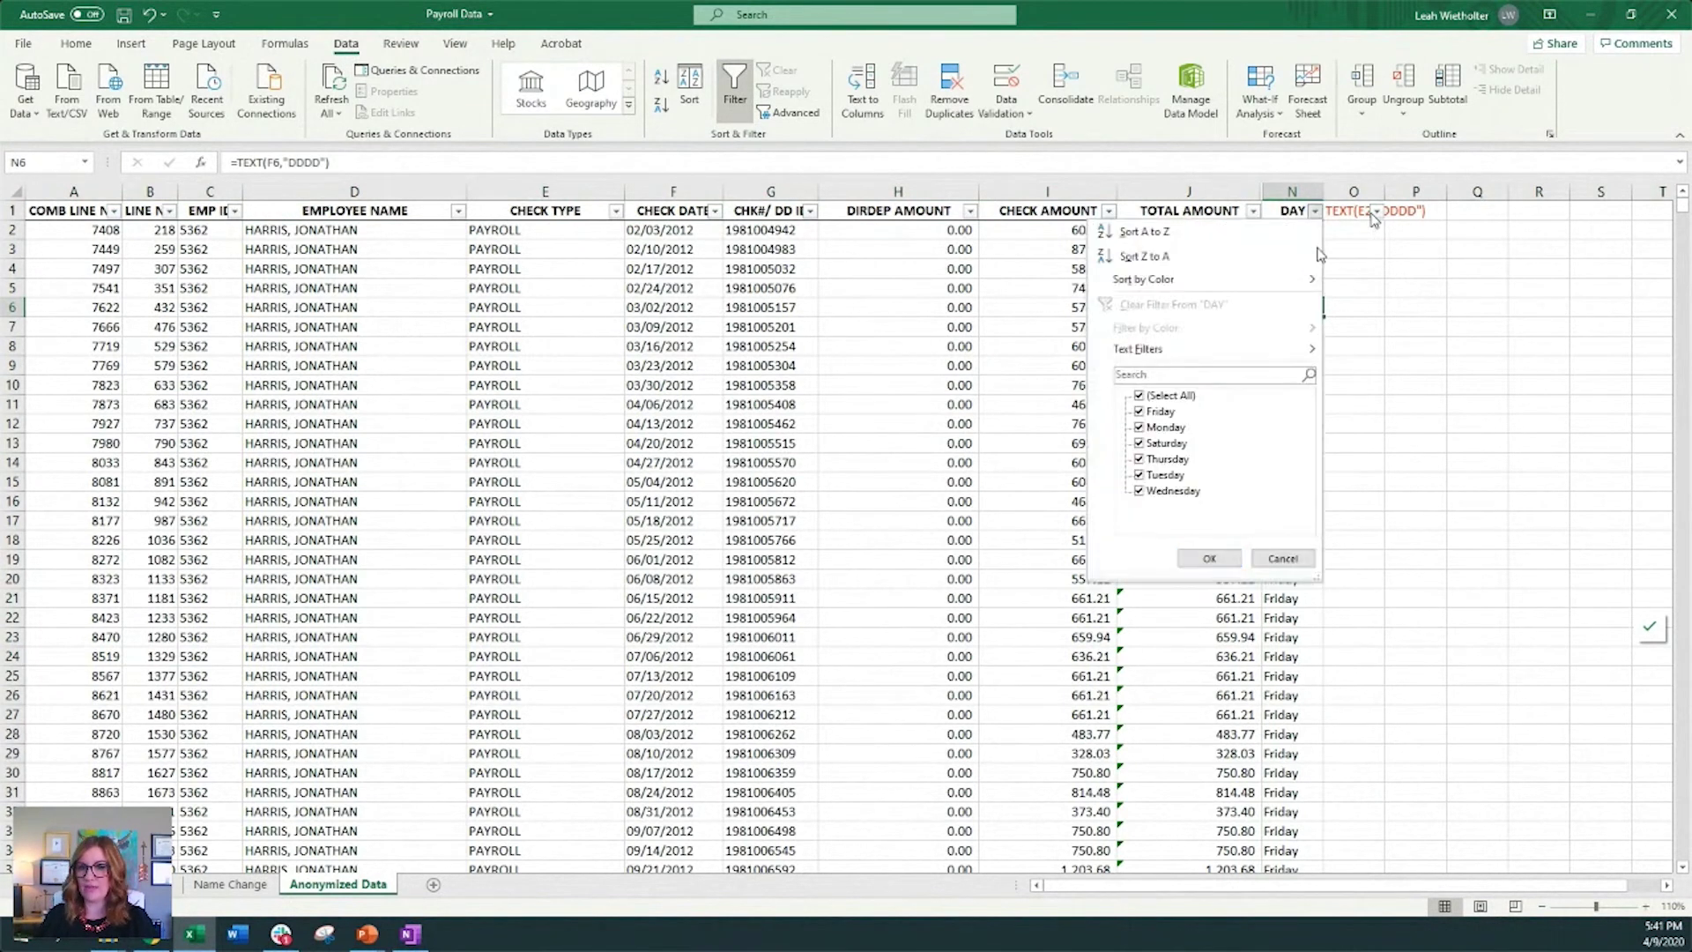
click(1155, 412)
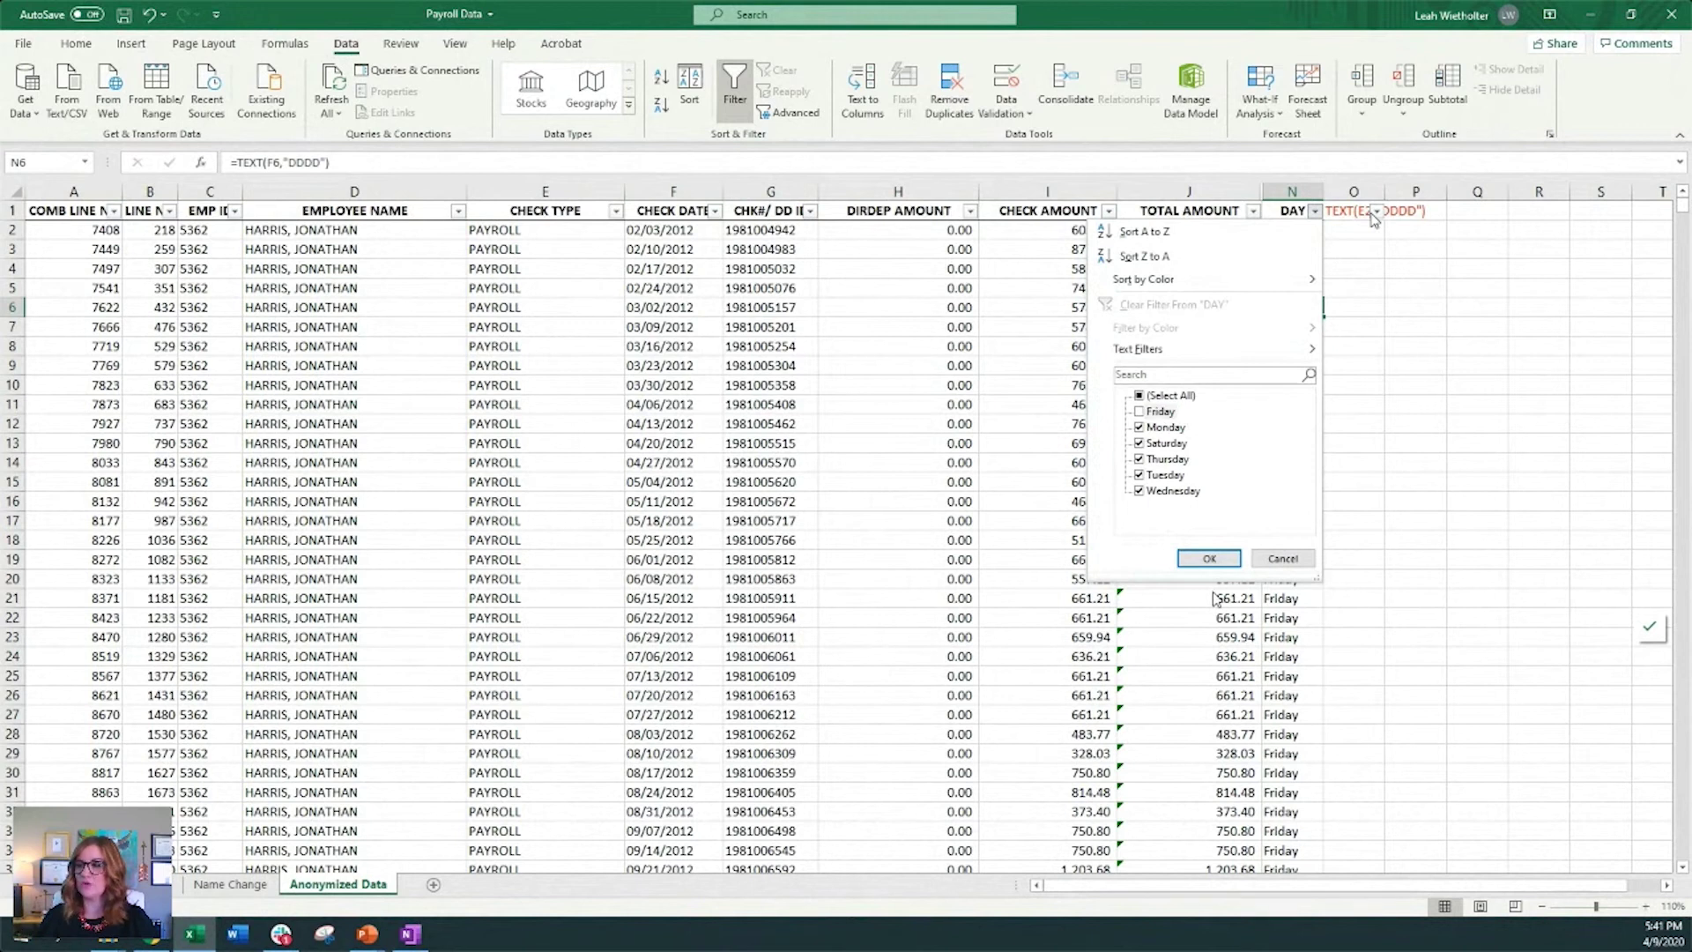
click(1165, 428)
click(1167, 459)
click(1165, 475)
click(1173, 491)
click(1211, 558)
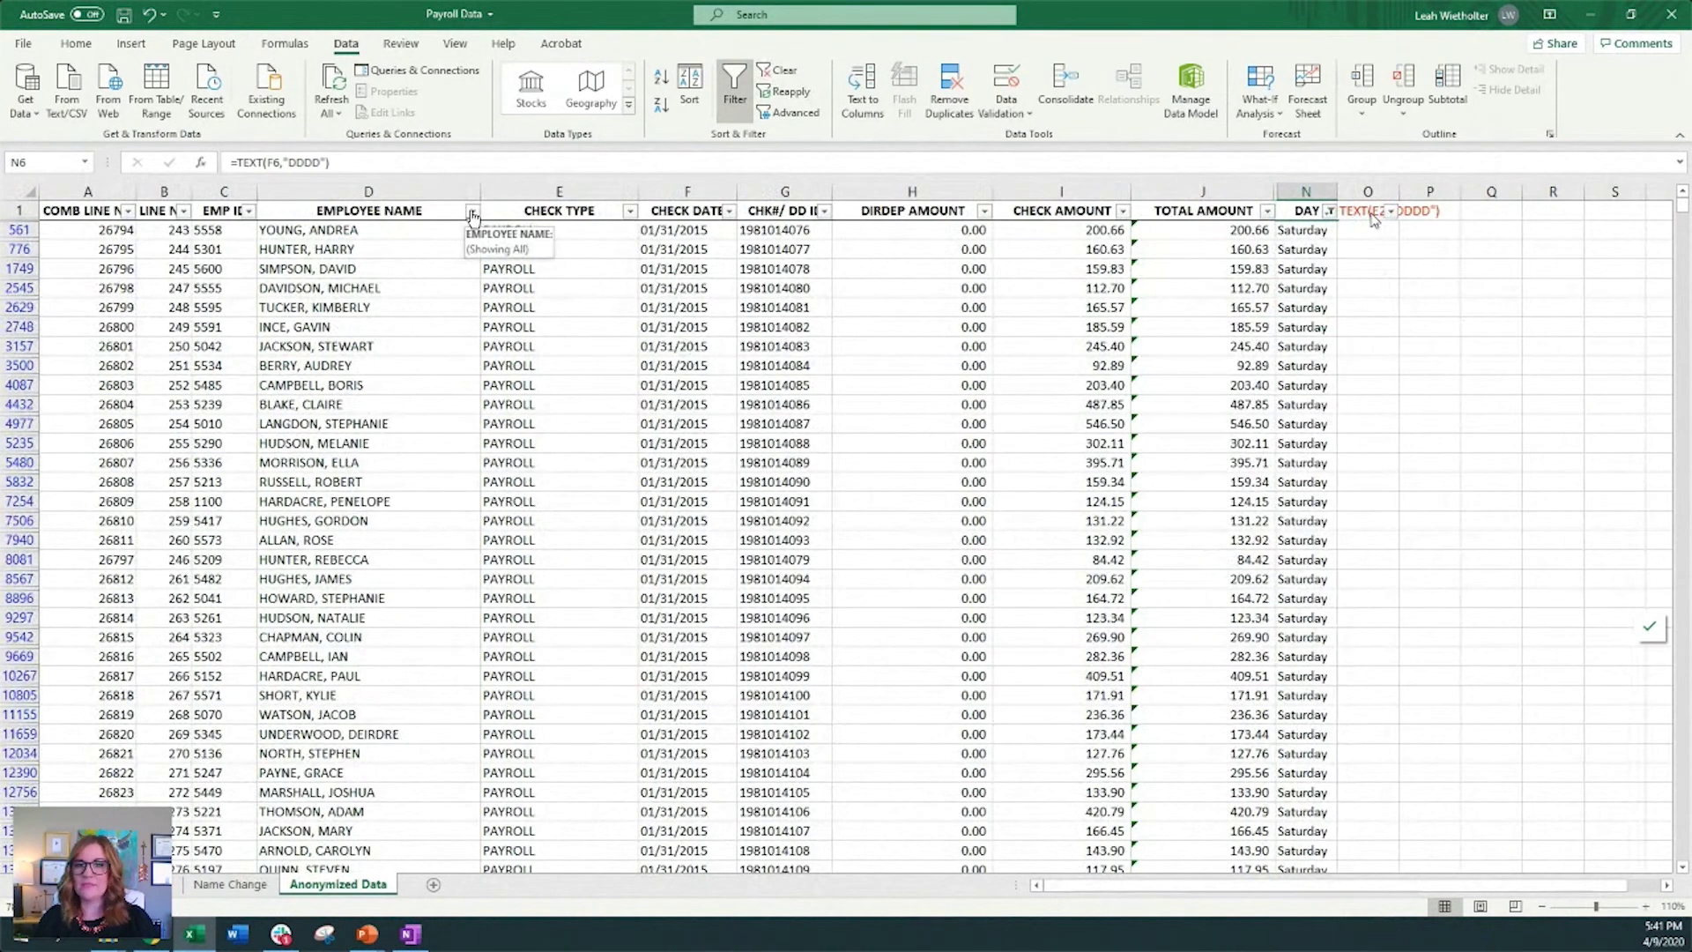
- Select the whole Saturday payroll table and sort it by EMPLOYEE NAME, A to Z
click(472, 214)
click(676, 465)
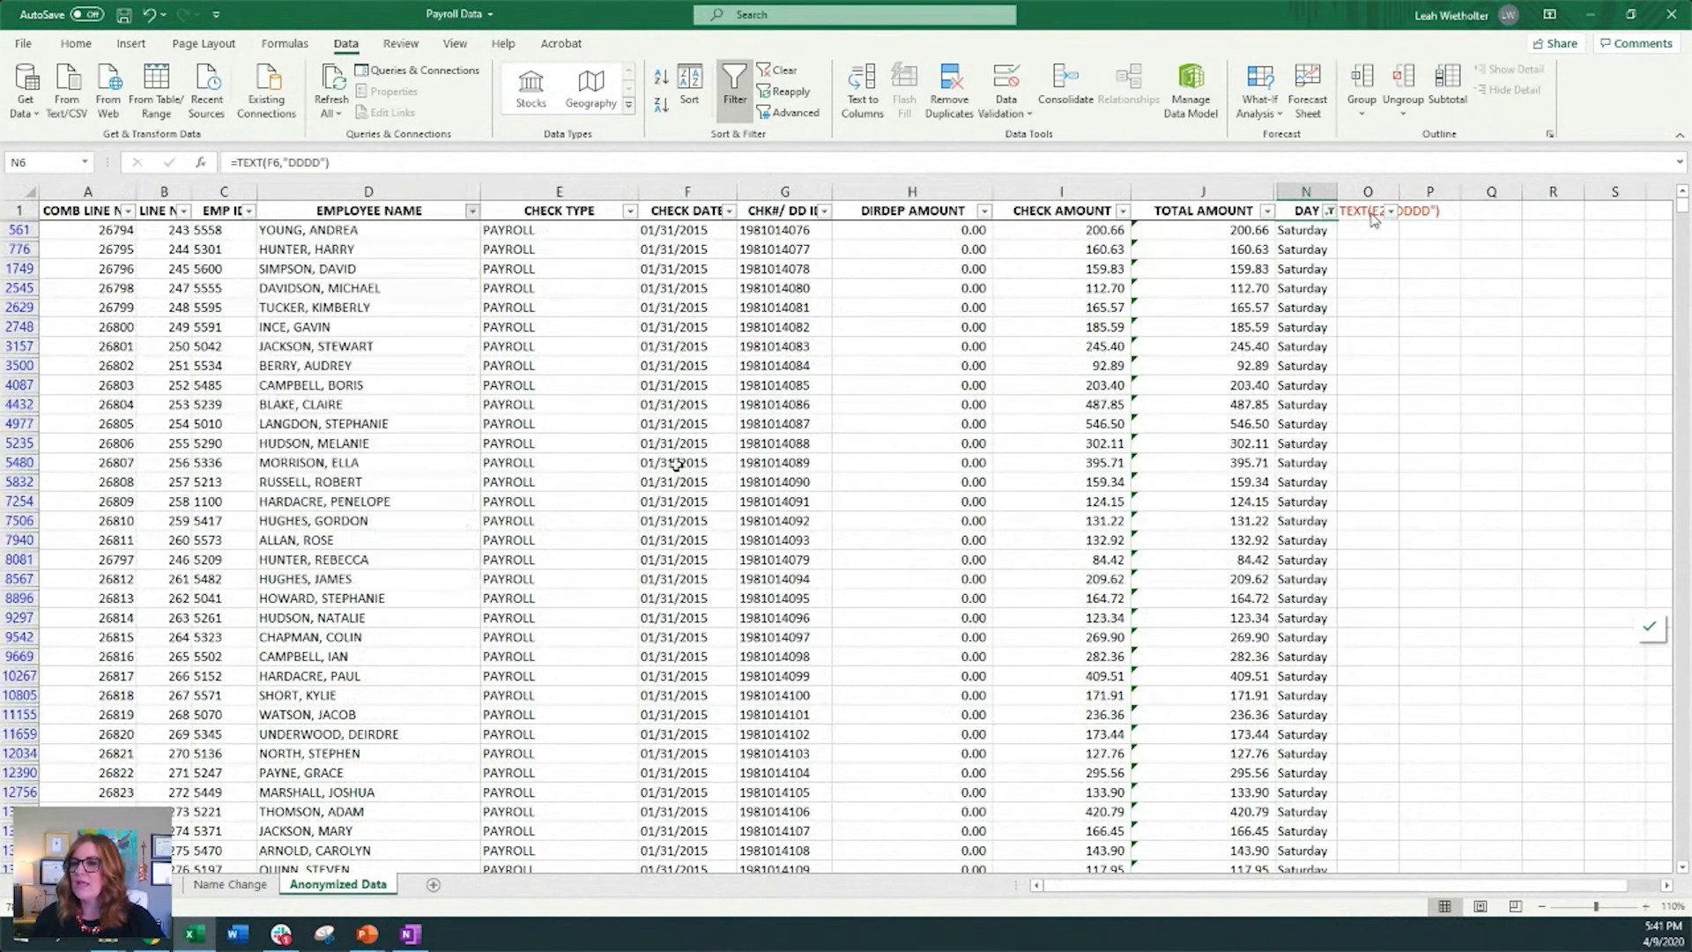
click(78, 210)
drag(1681, 206, 1682, 483)
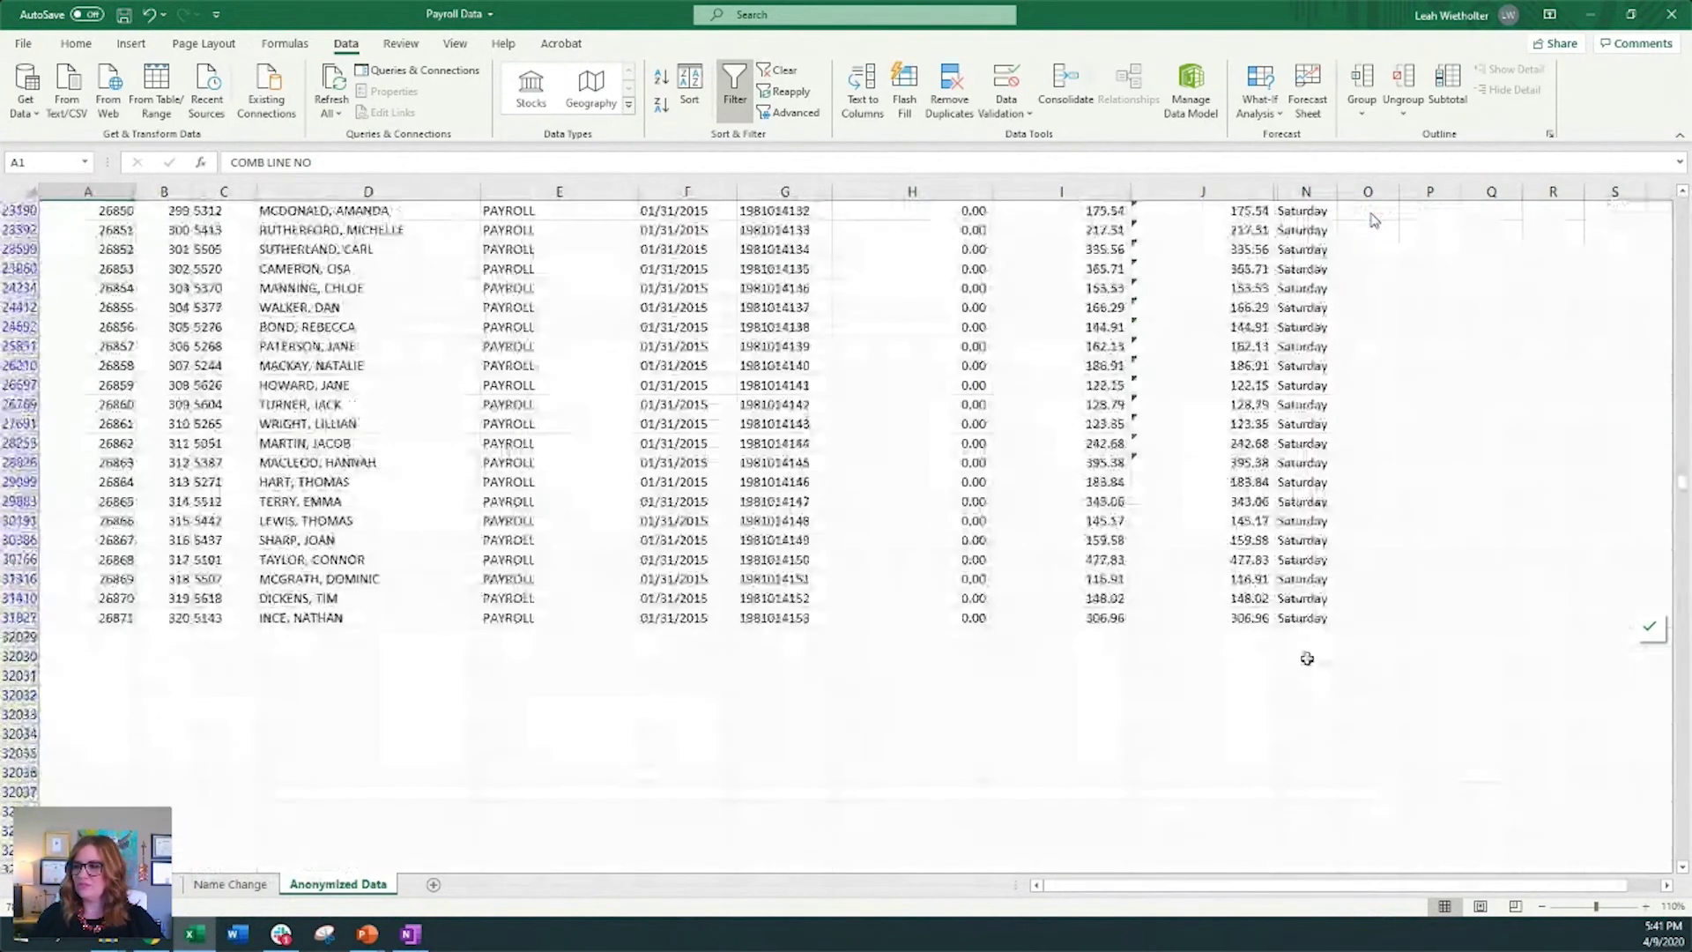
key(ctrl+a)
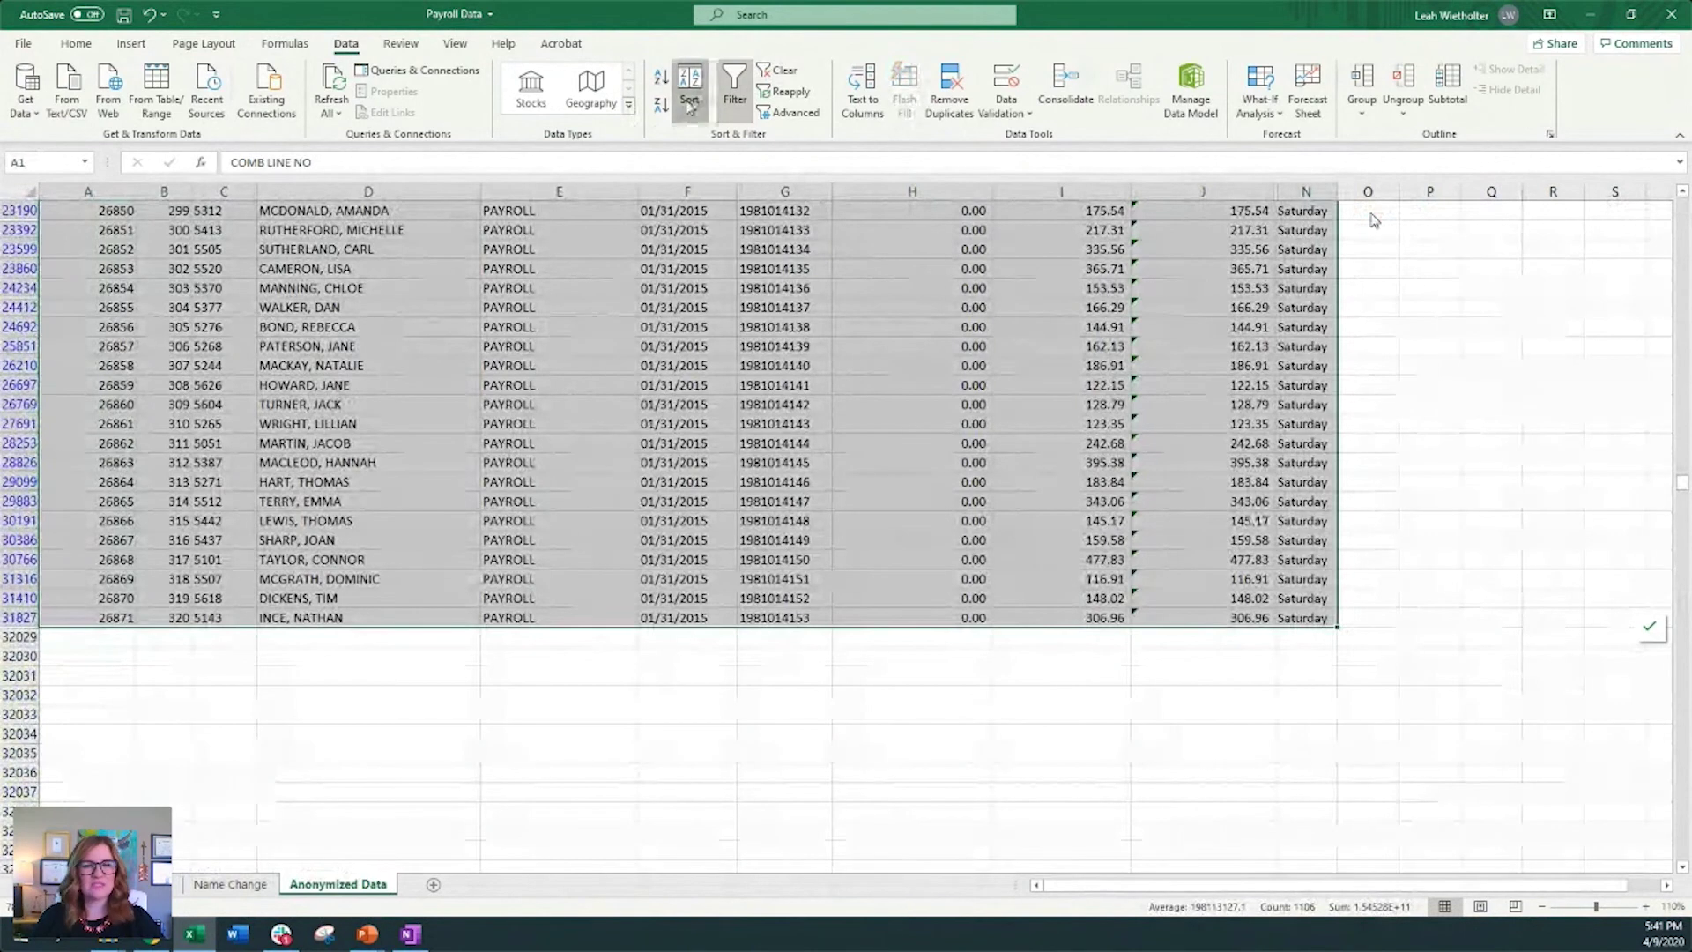
click(688, 98)
click(165, 671)
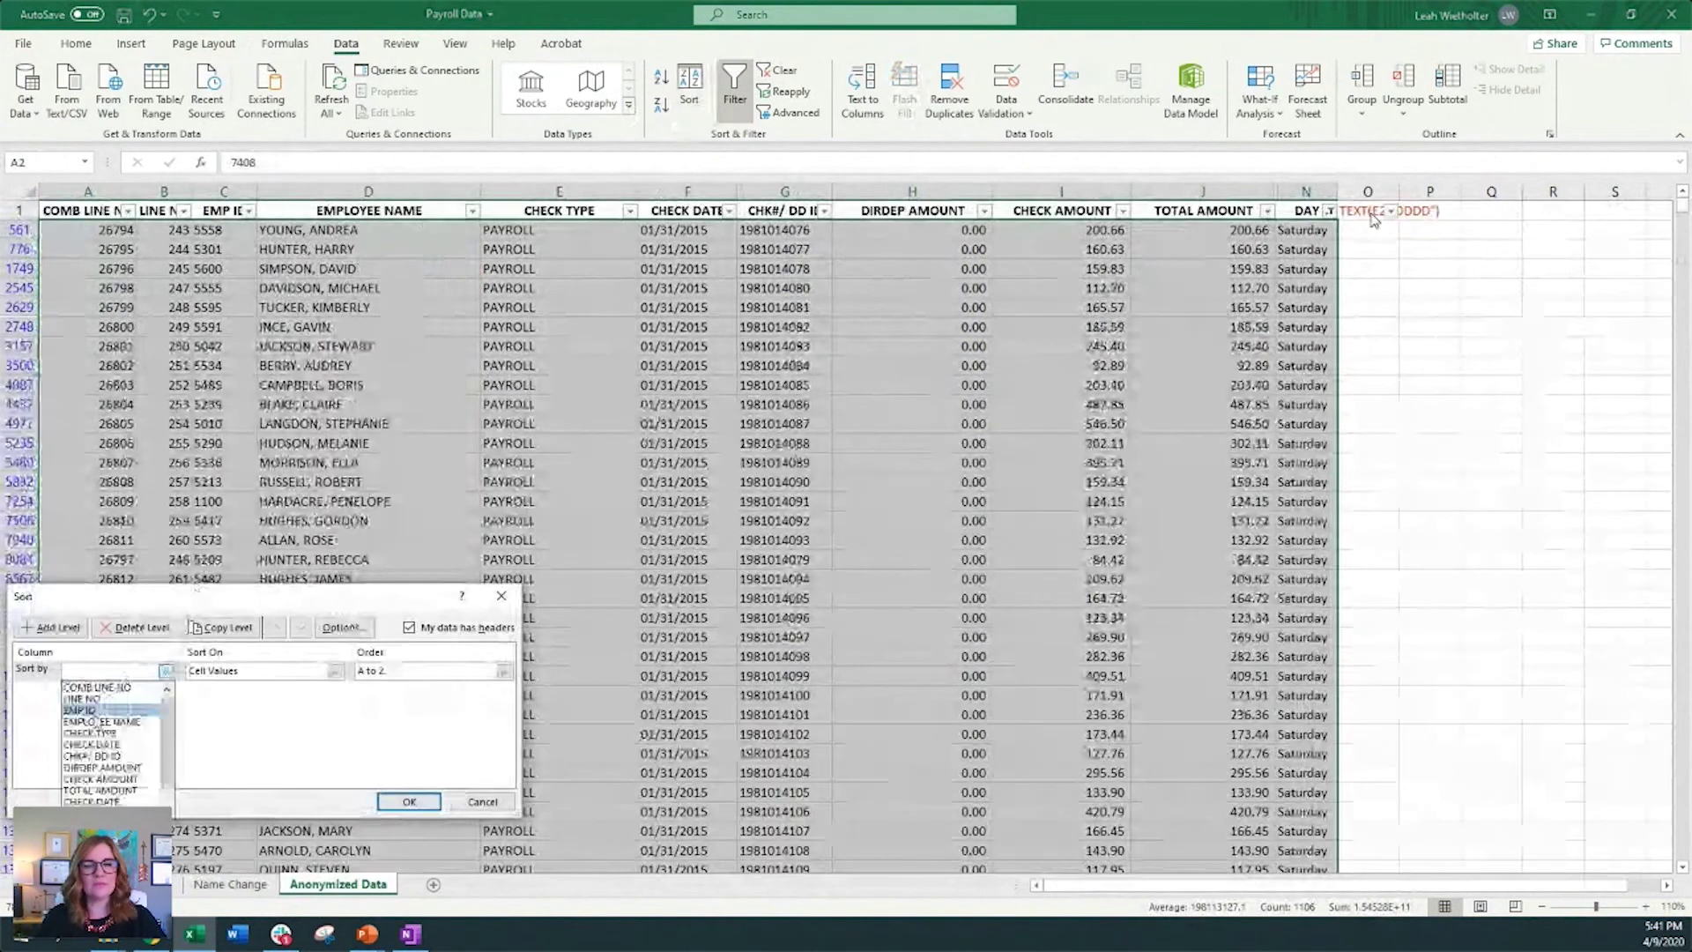
click(101, 721)
click(409, 801)
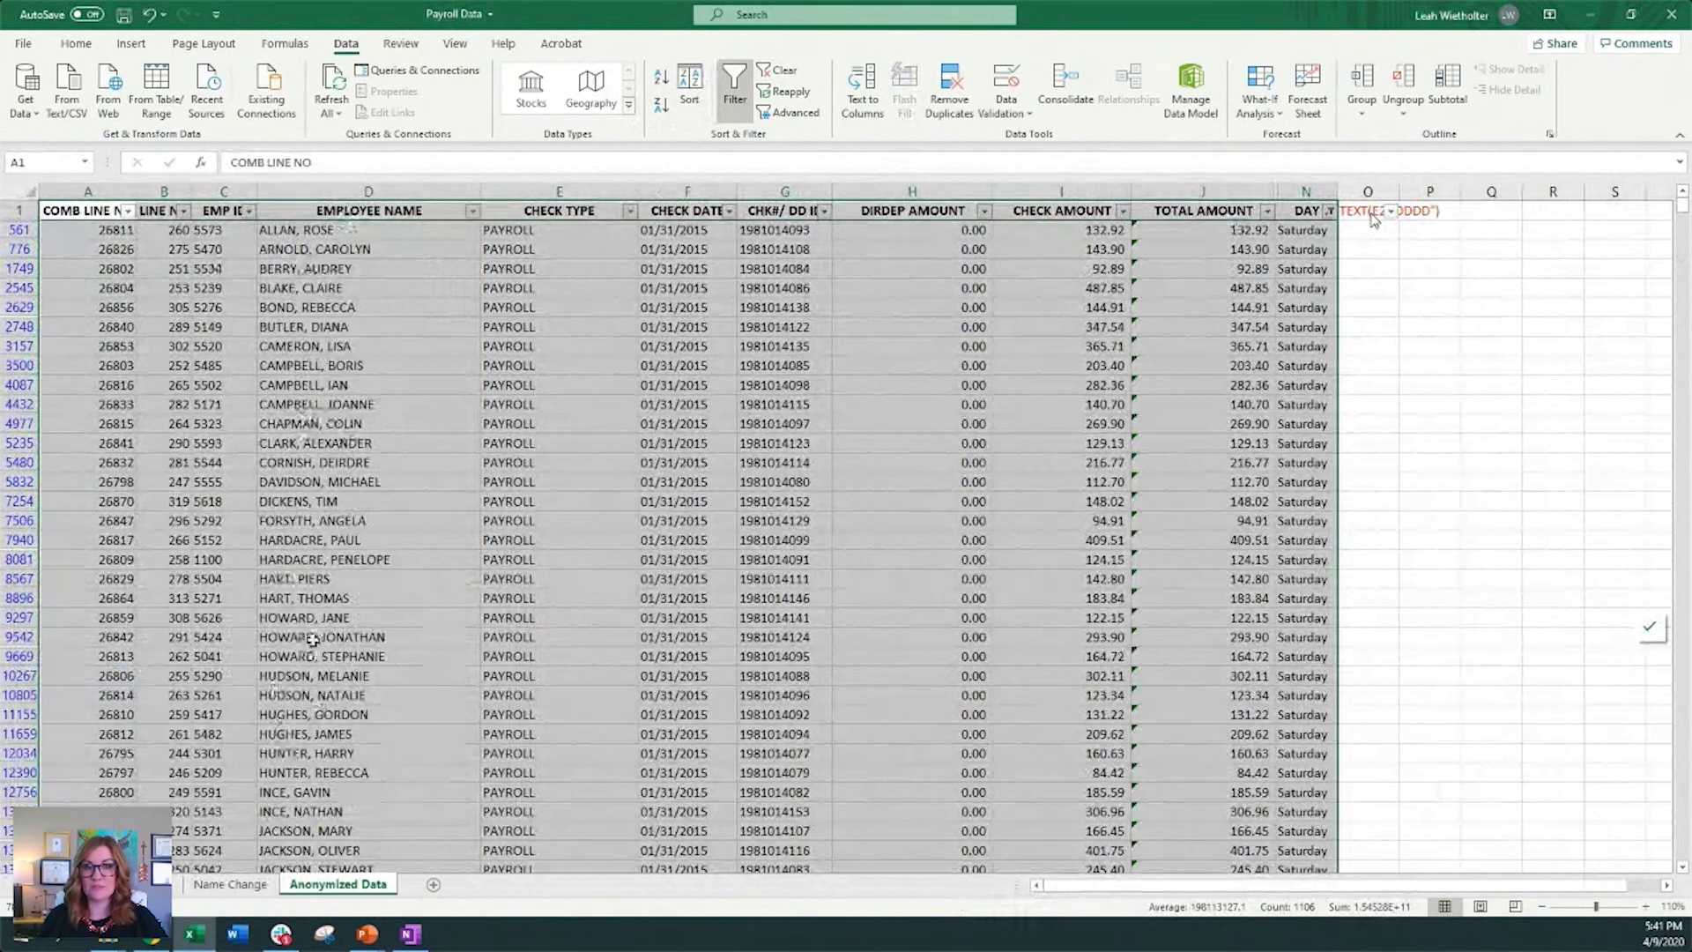
click(315, 635)
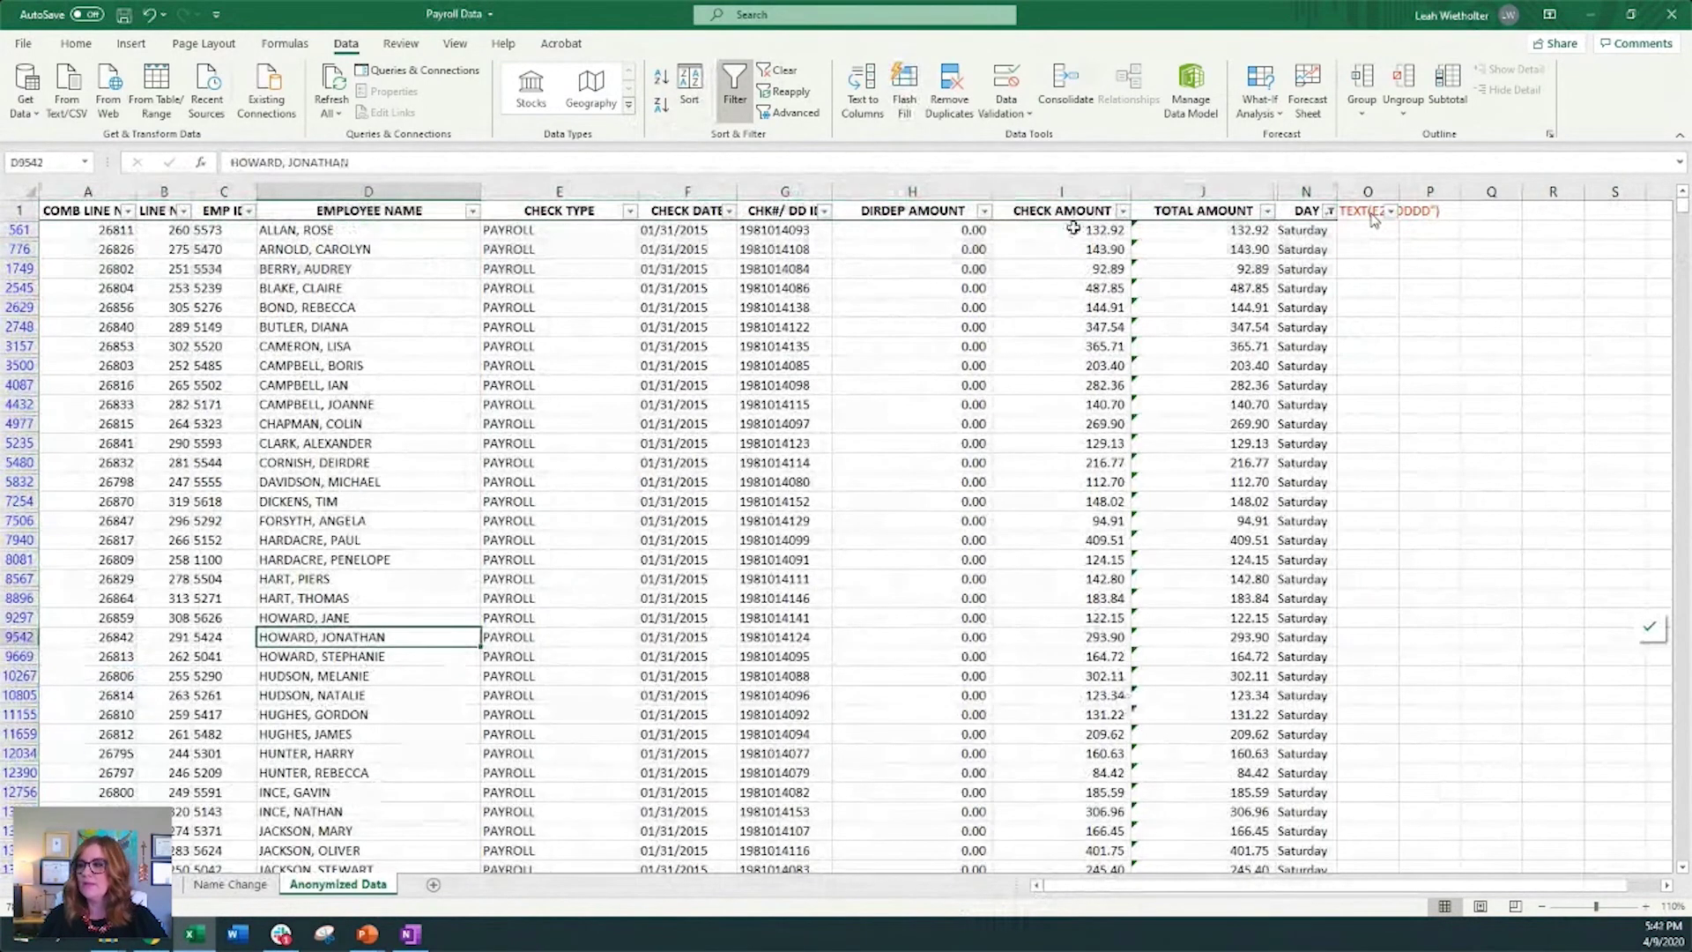
- Scroll through the sorted list to locate the flagged employee's three payment rows
scroll(1373, 220, down, 8)
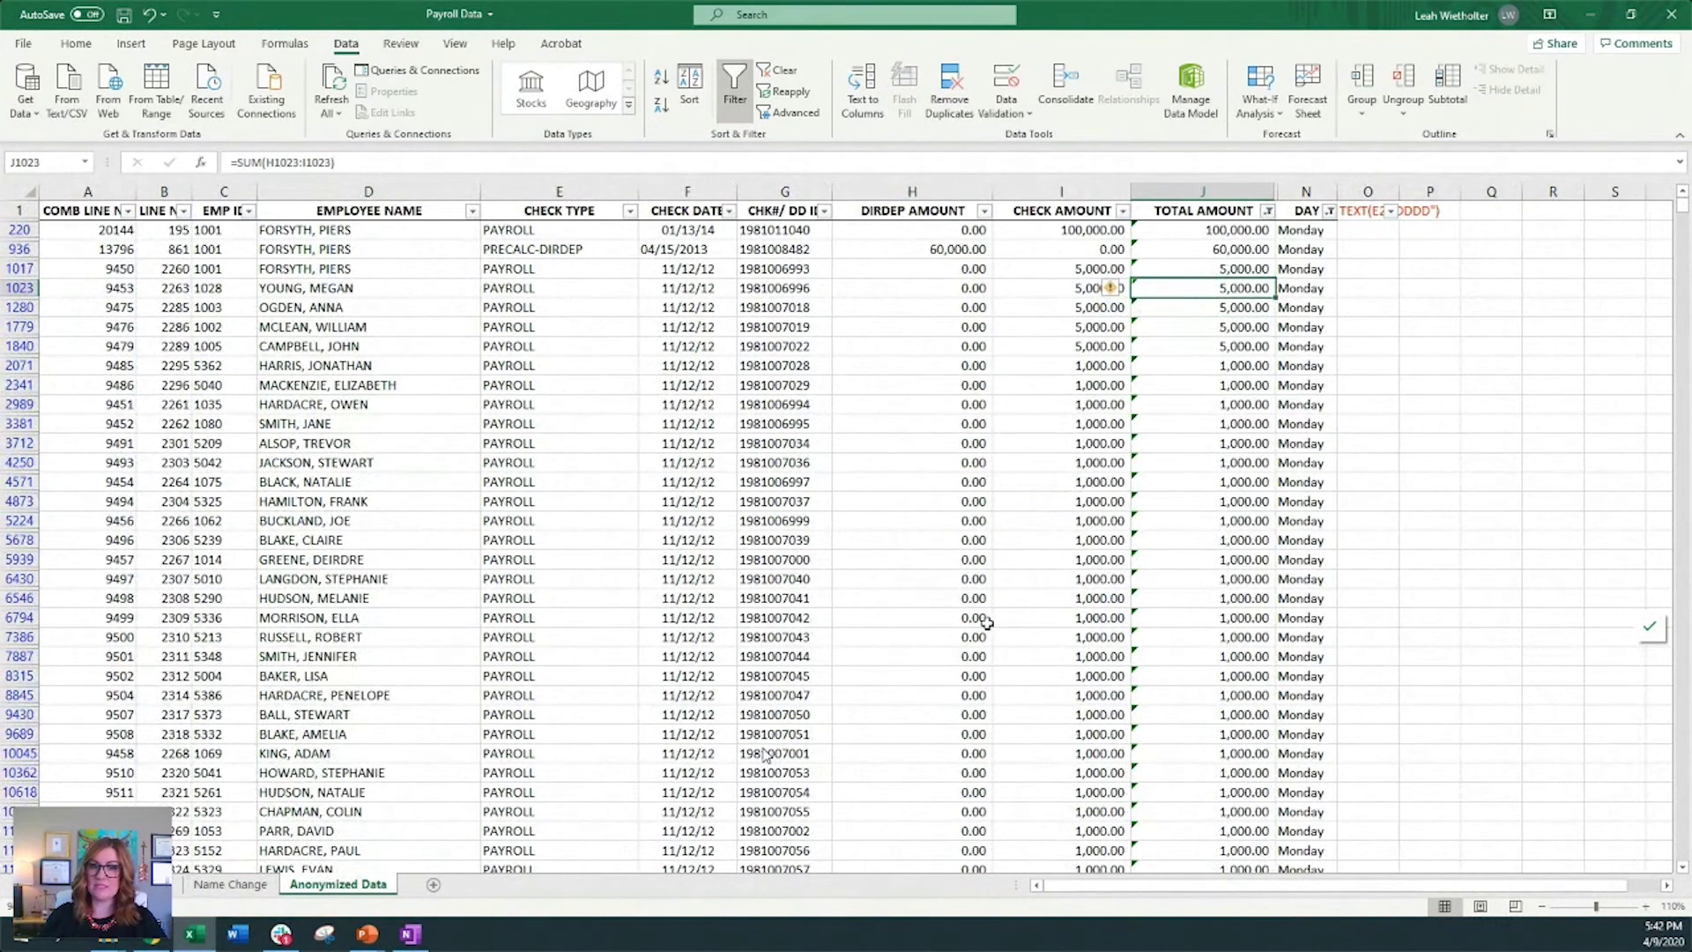
drag(335, 231, 380, 293)
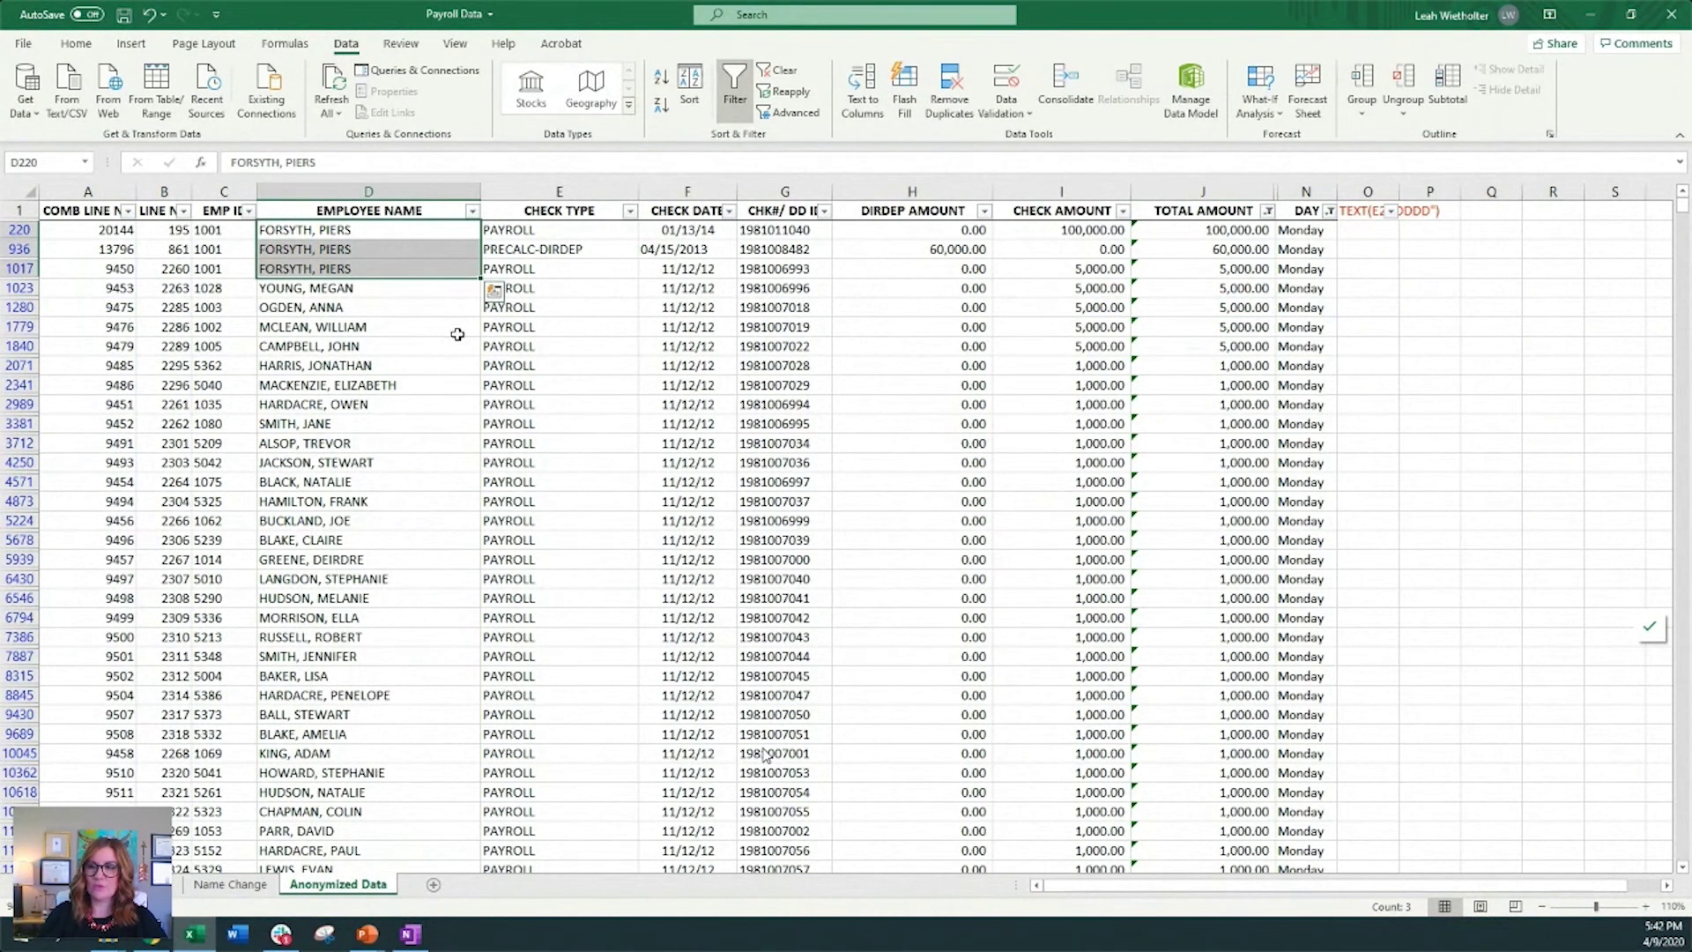
click(360, 248)
scroll(361, 398, down, 1)
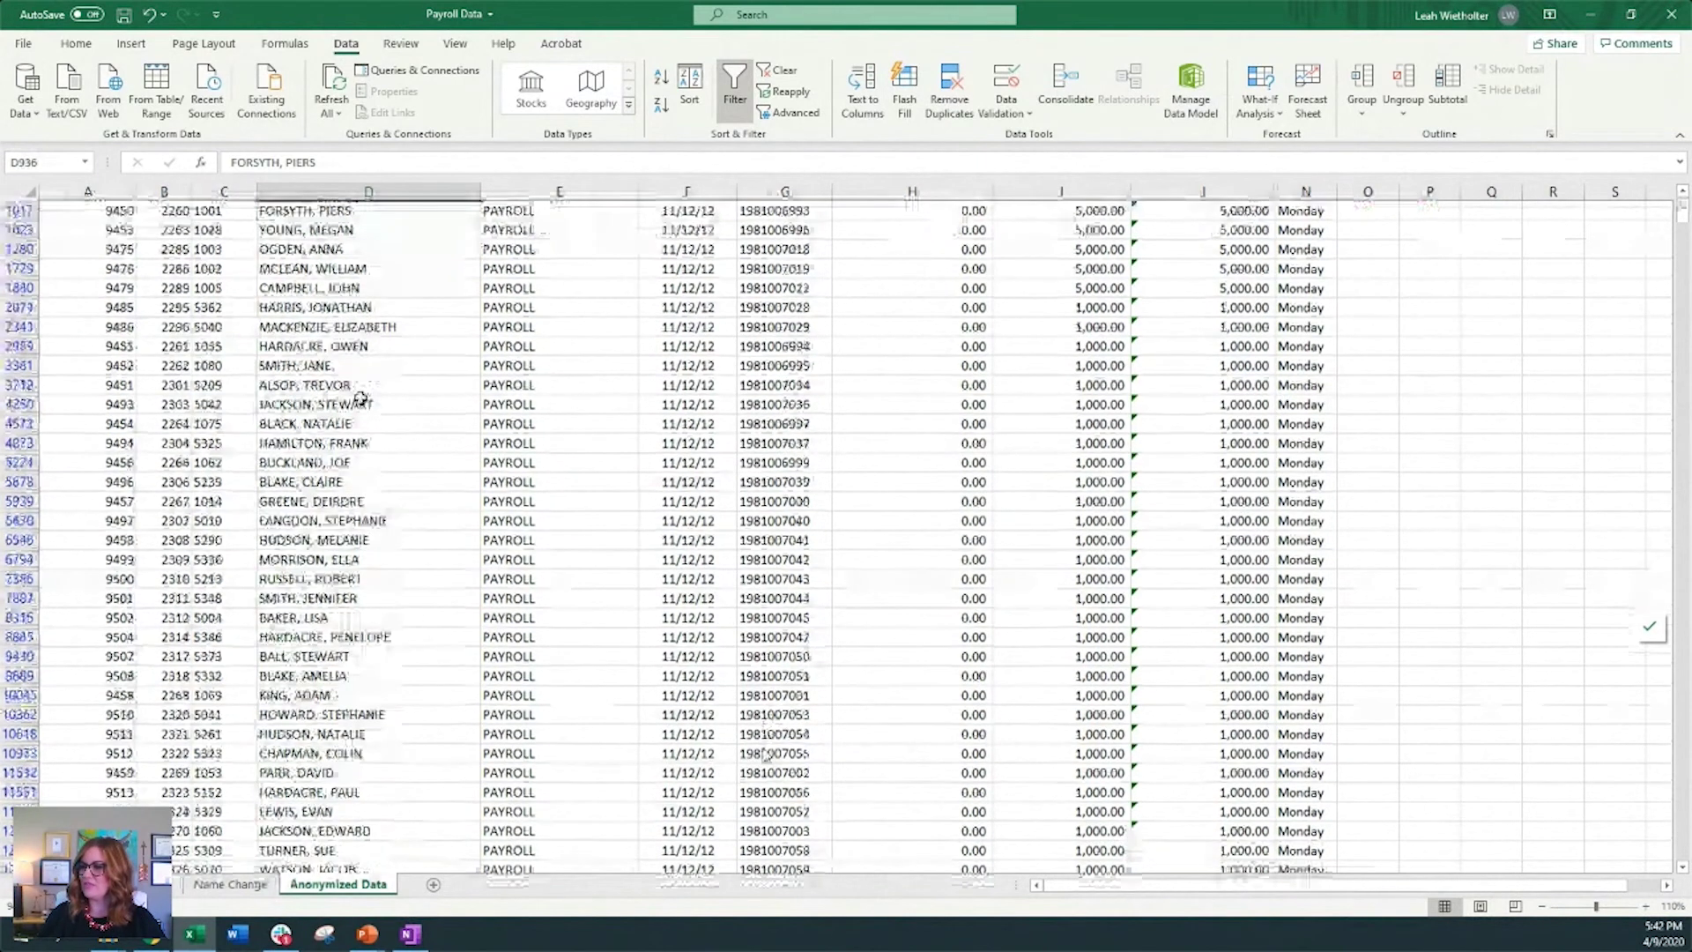
scroll(360, 398, down, 5)
scroll(365, 401, down, 3)
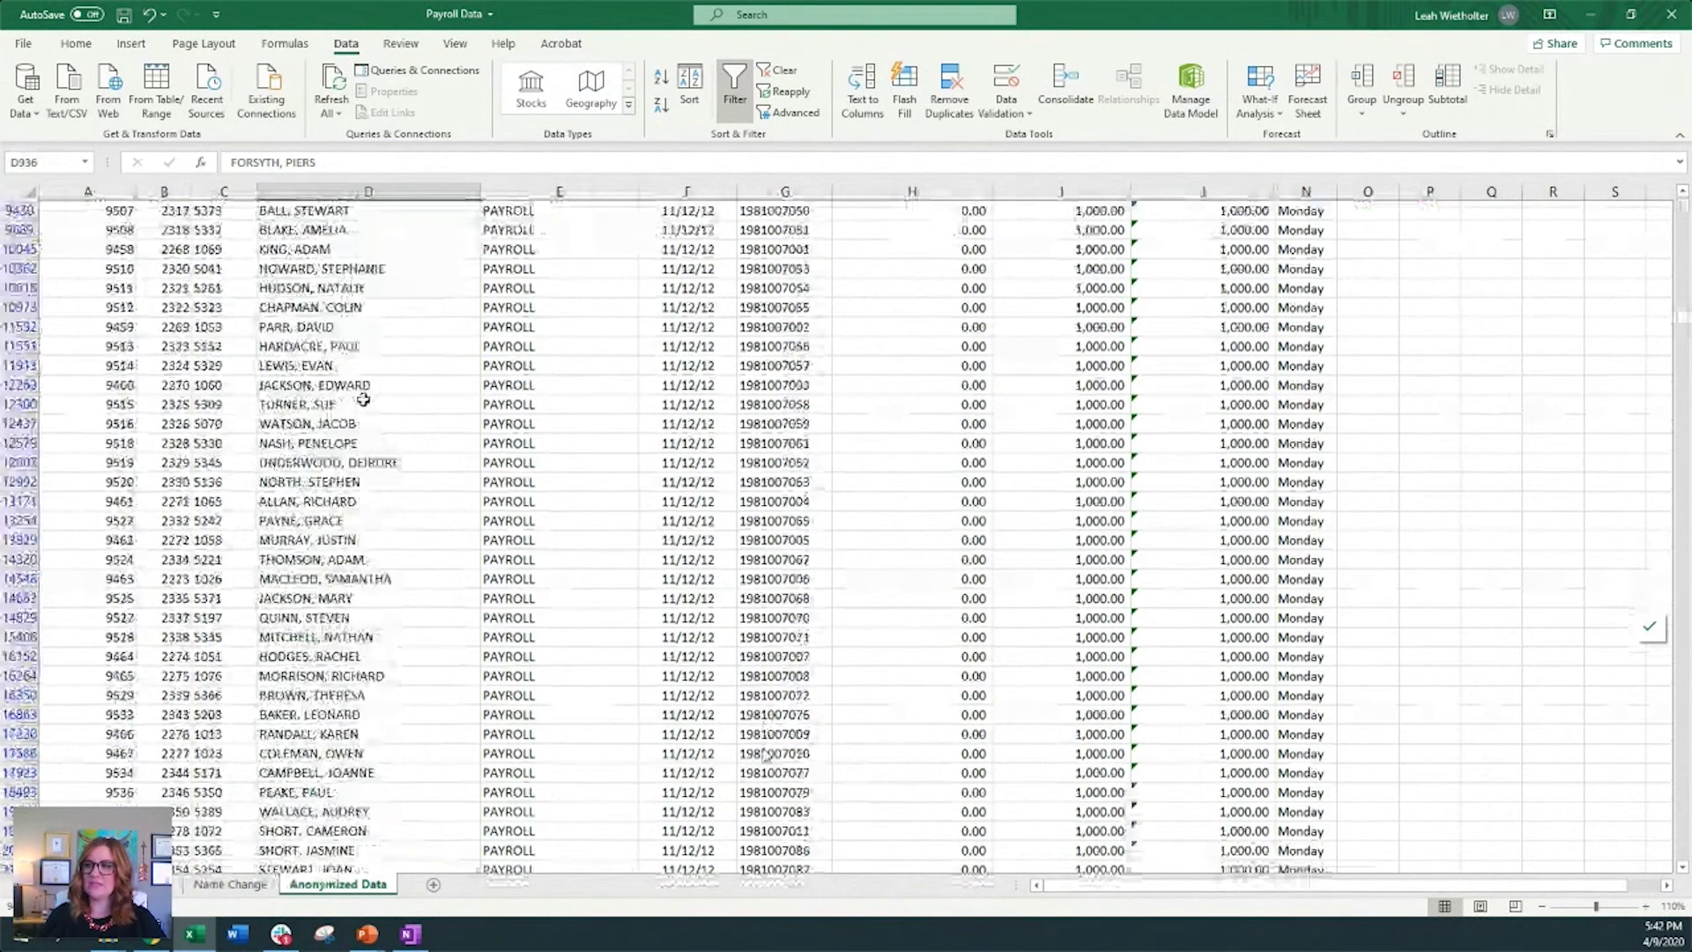
scroll(363, 403, up, 3)
scroll(364, 409, up, 4)
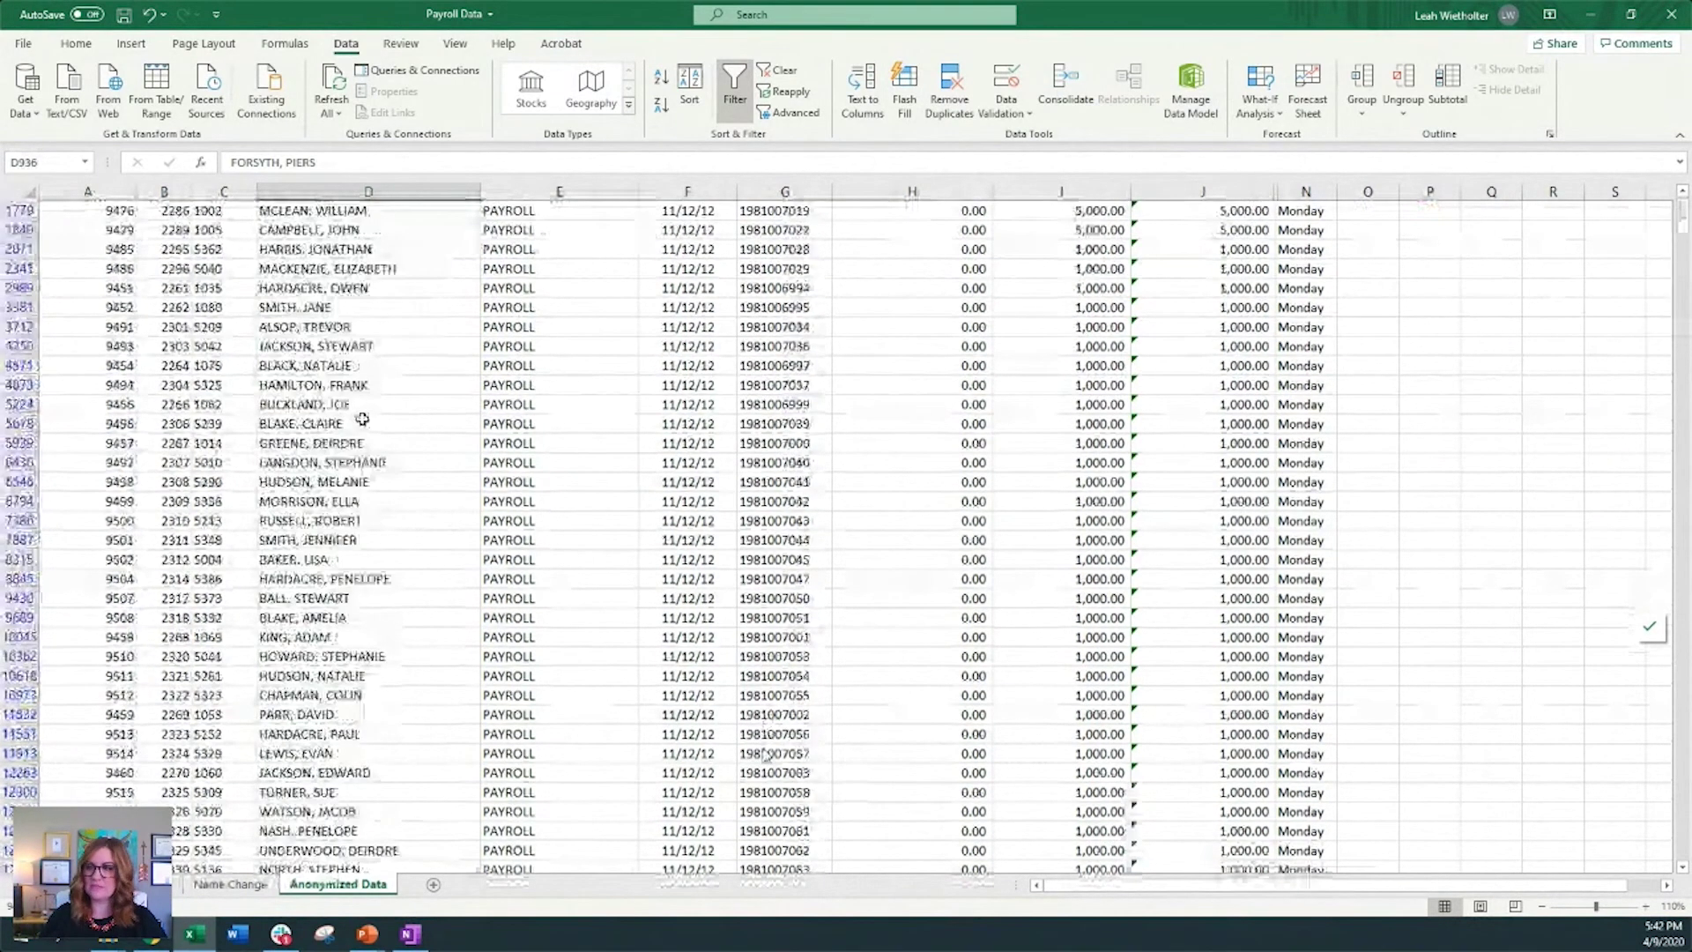
scroll(362, 418, up, 2)
- Fill the flagged employee's two top payment rows (100,000 and 60,000) orange
drag(1269, 231, 88, 250)
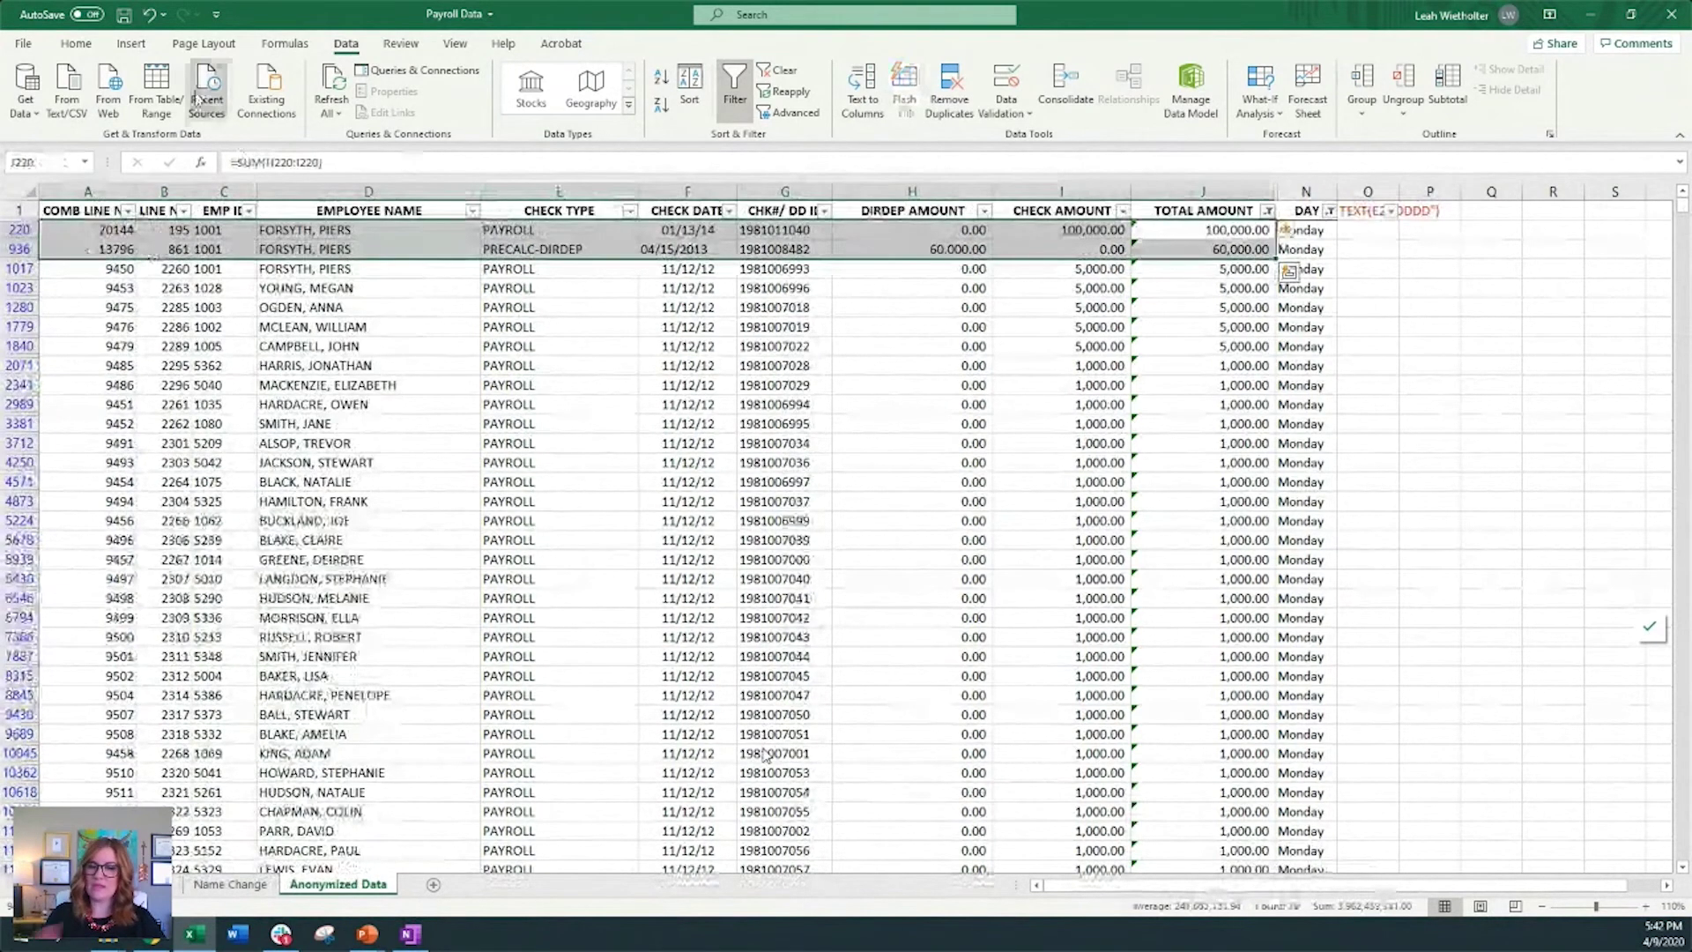
click(76, 43)
click(282, 104)
click(453, 365)
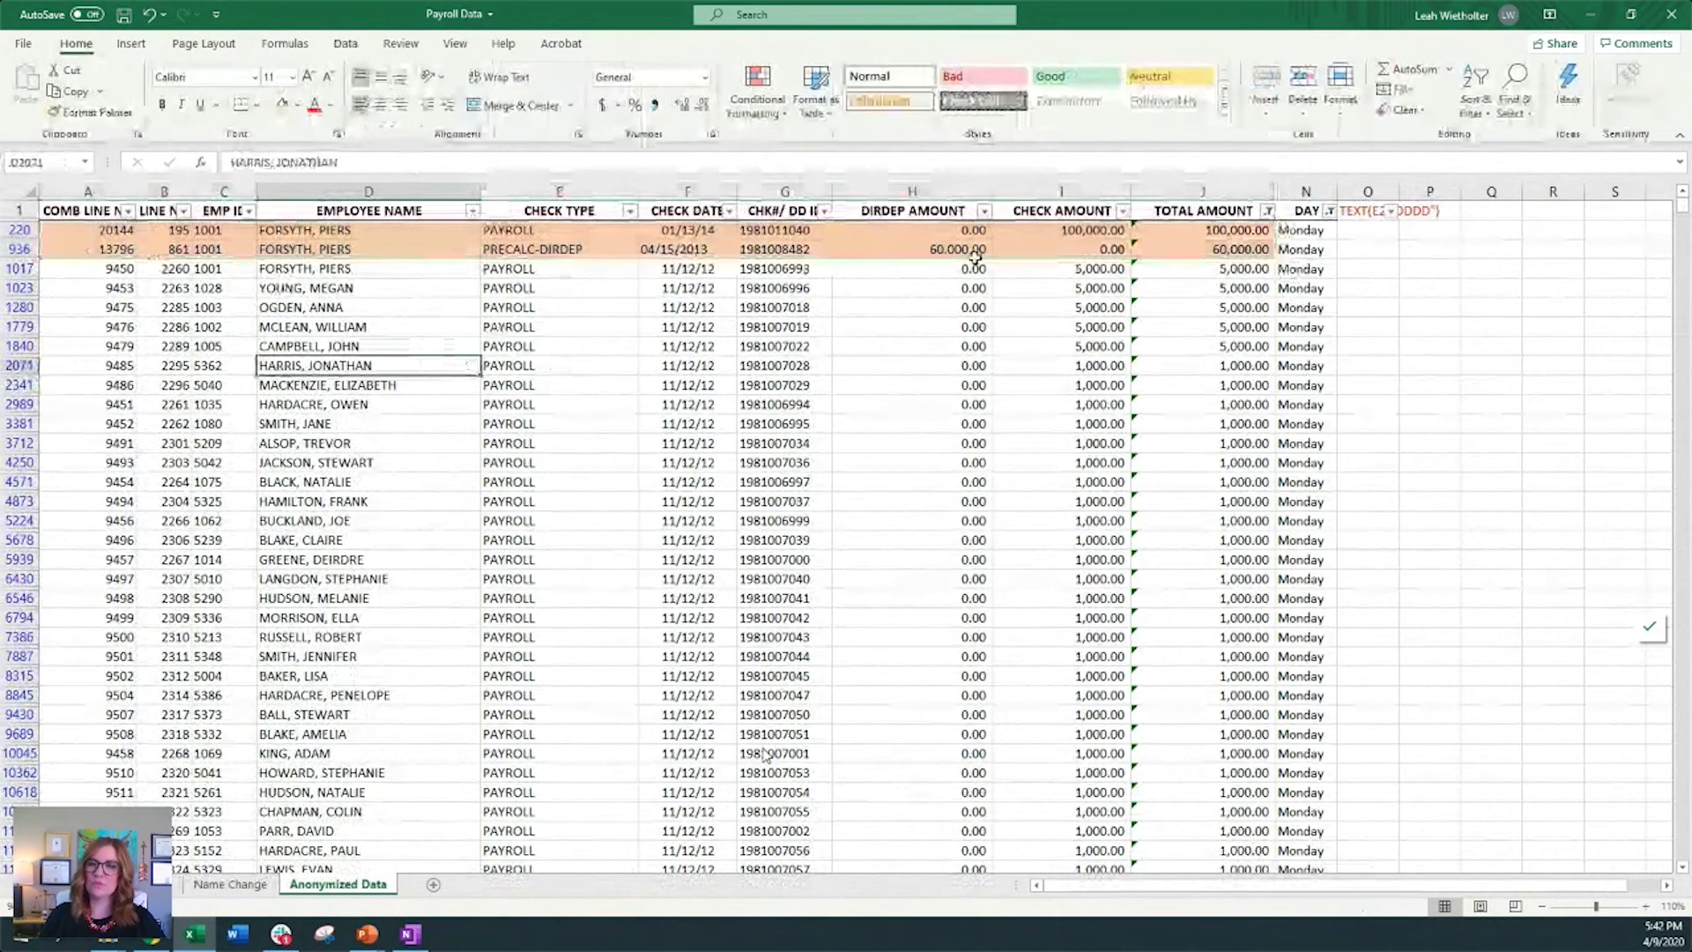
click(360, 52)
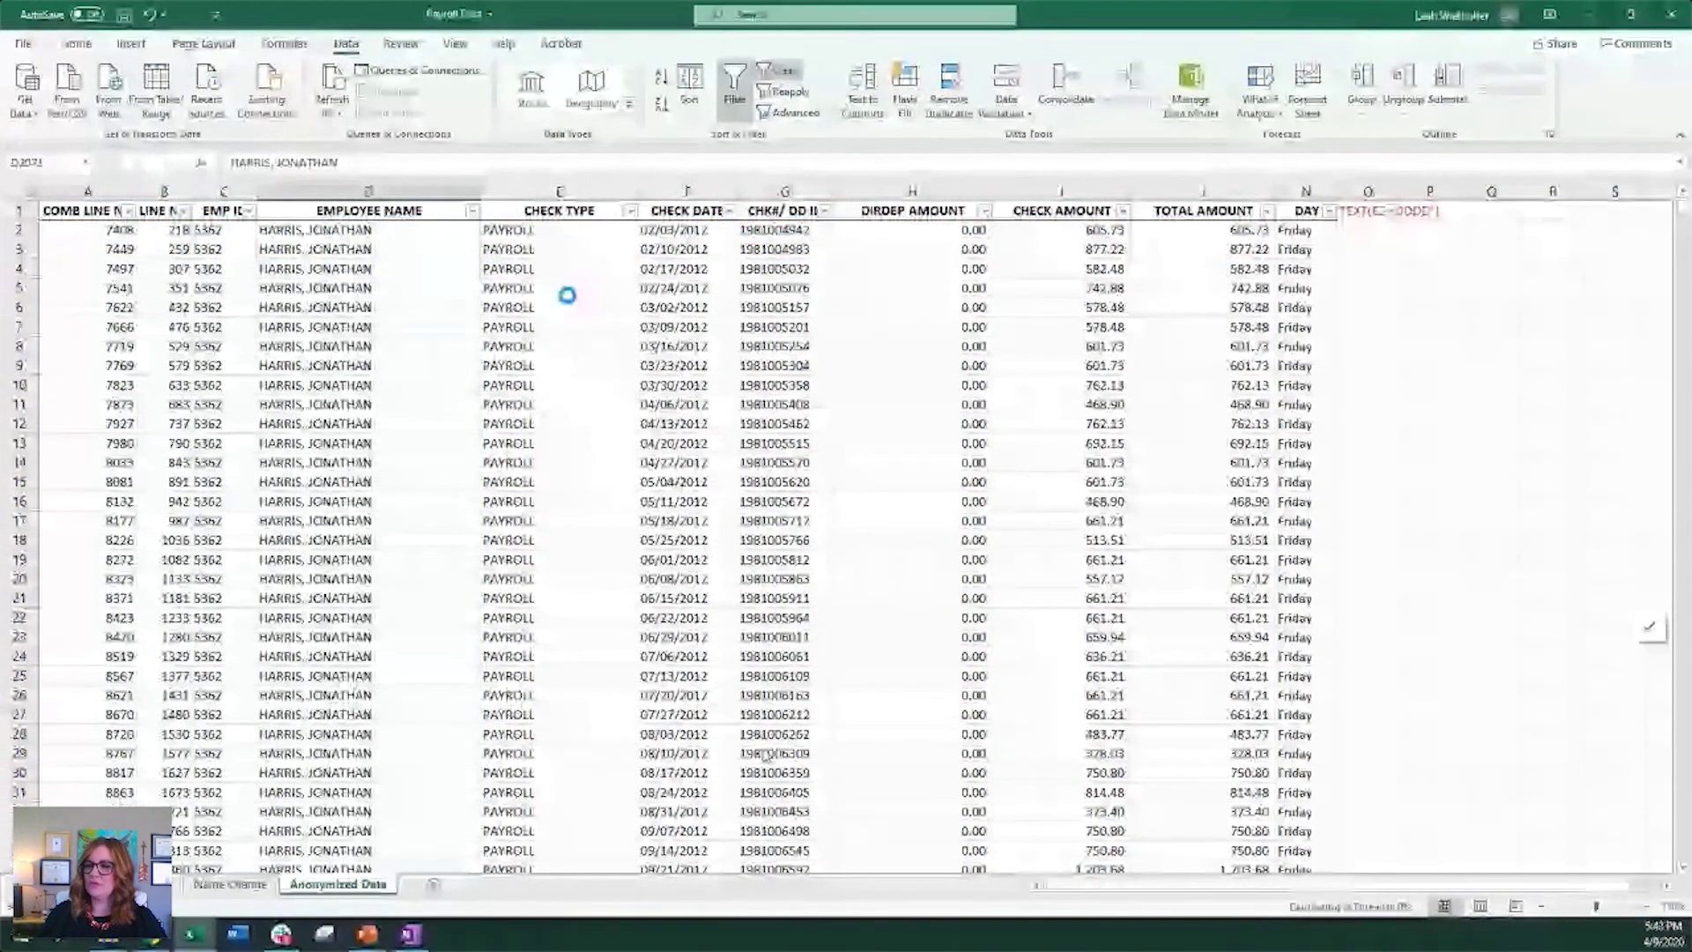
- Filter EMPLOYEE NAME to the flagged employee only by searching their name
click(473, 210)
text(p)
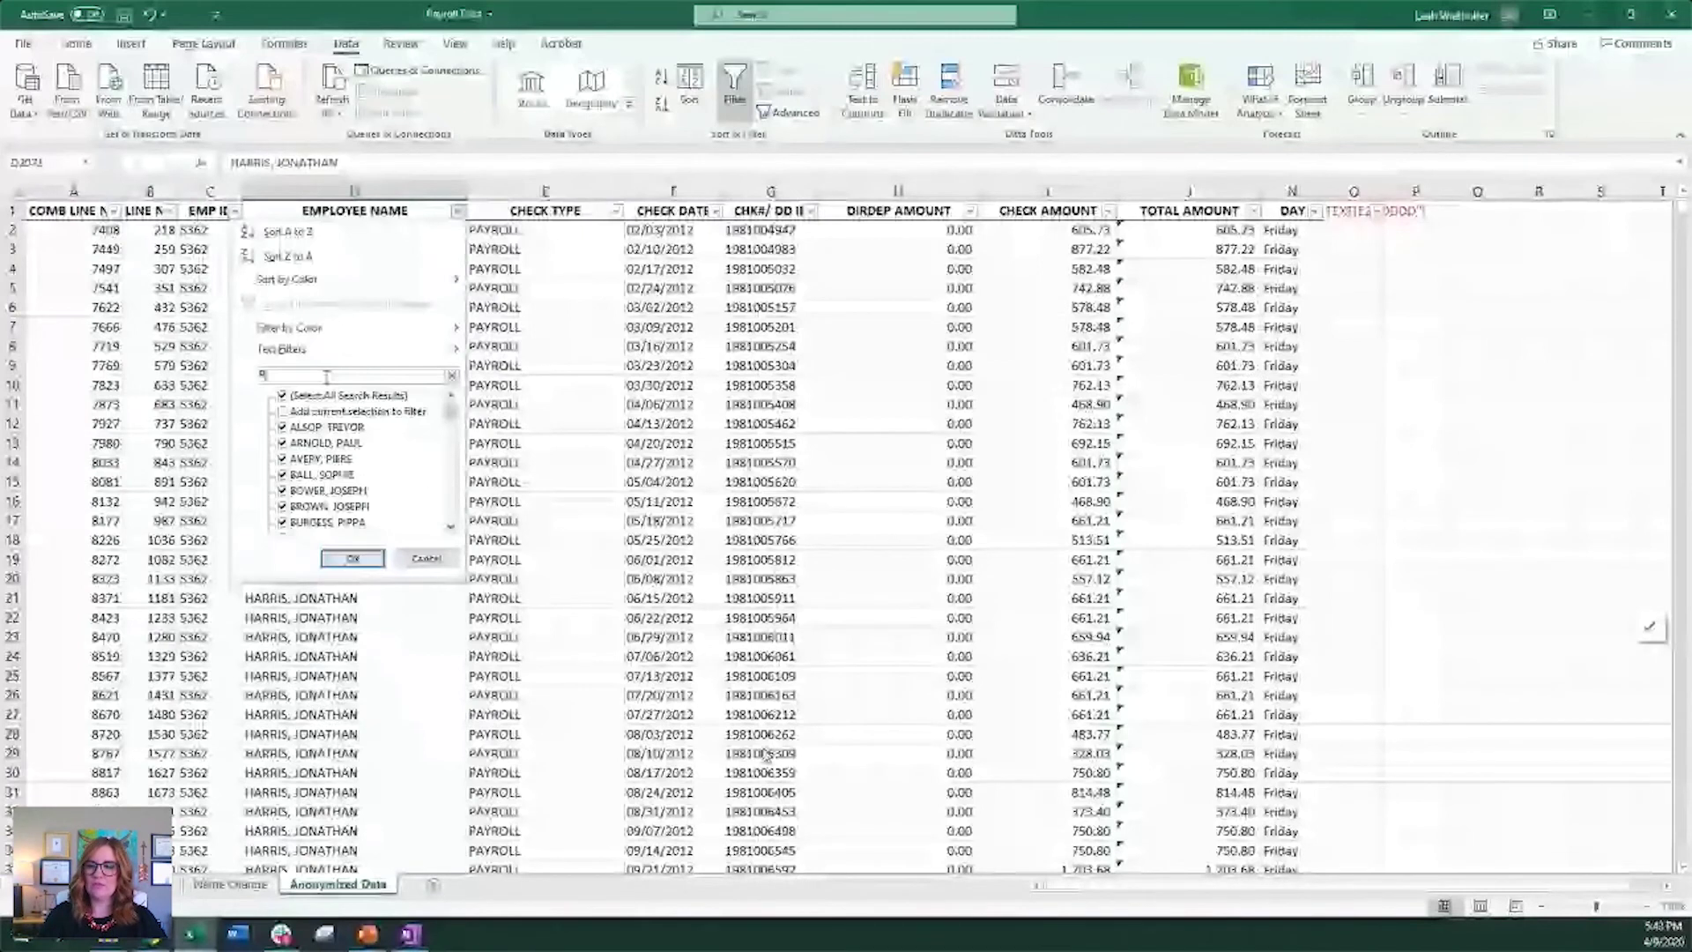
text(IERS)
click(325, 475)
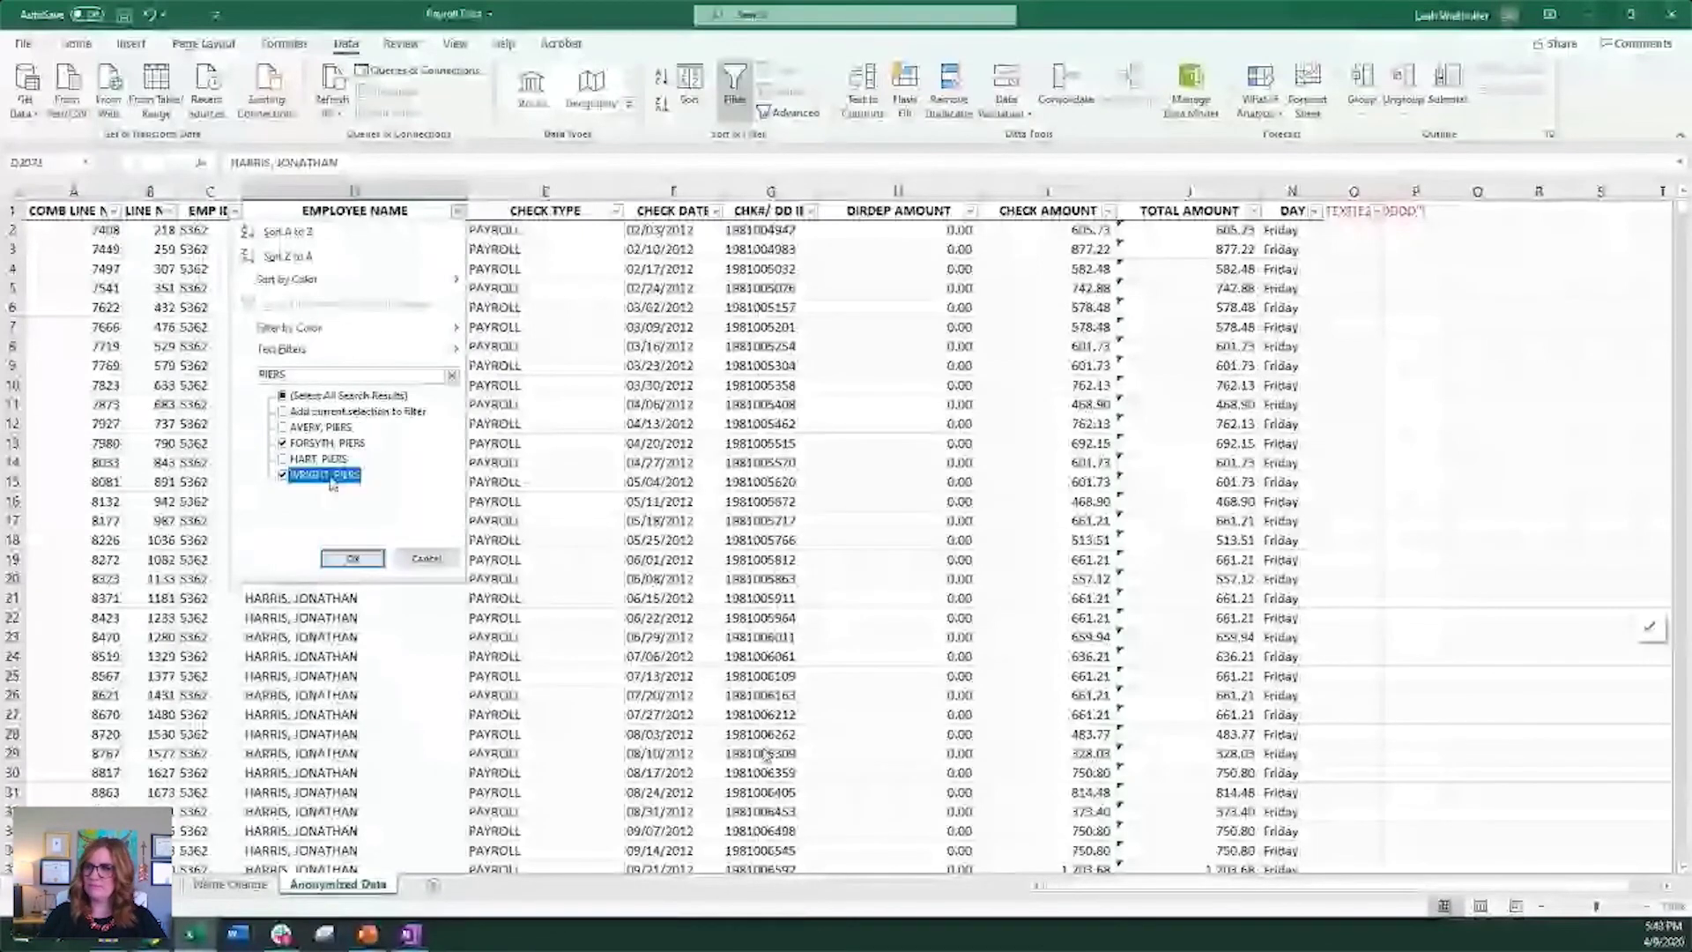
click(353, 558)
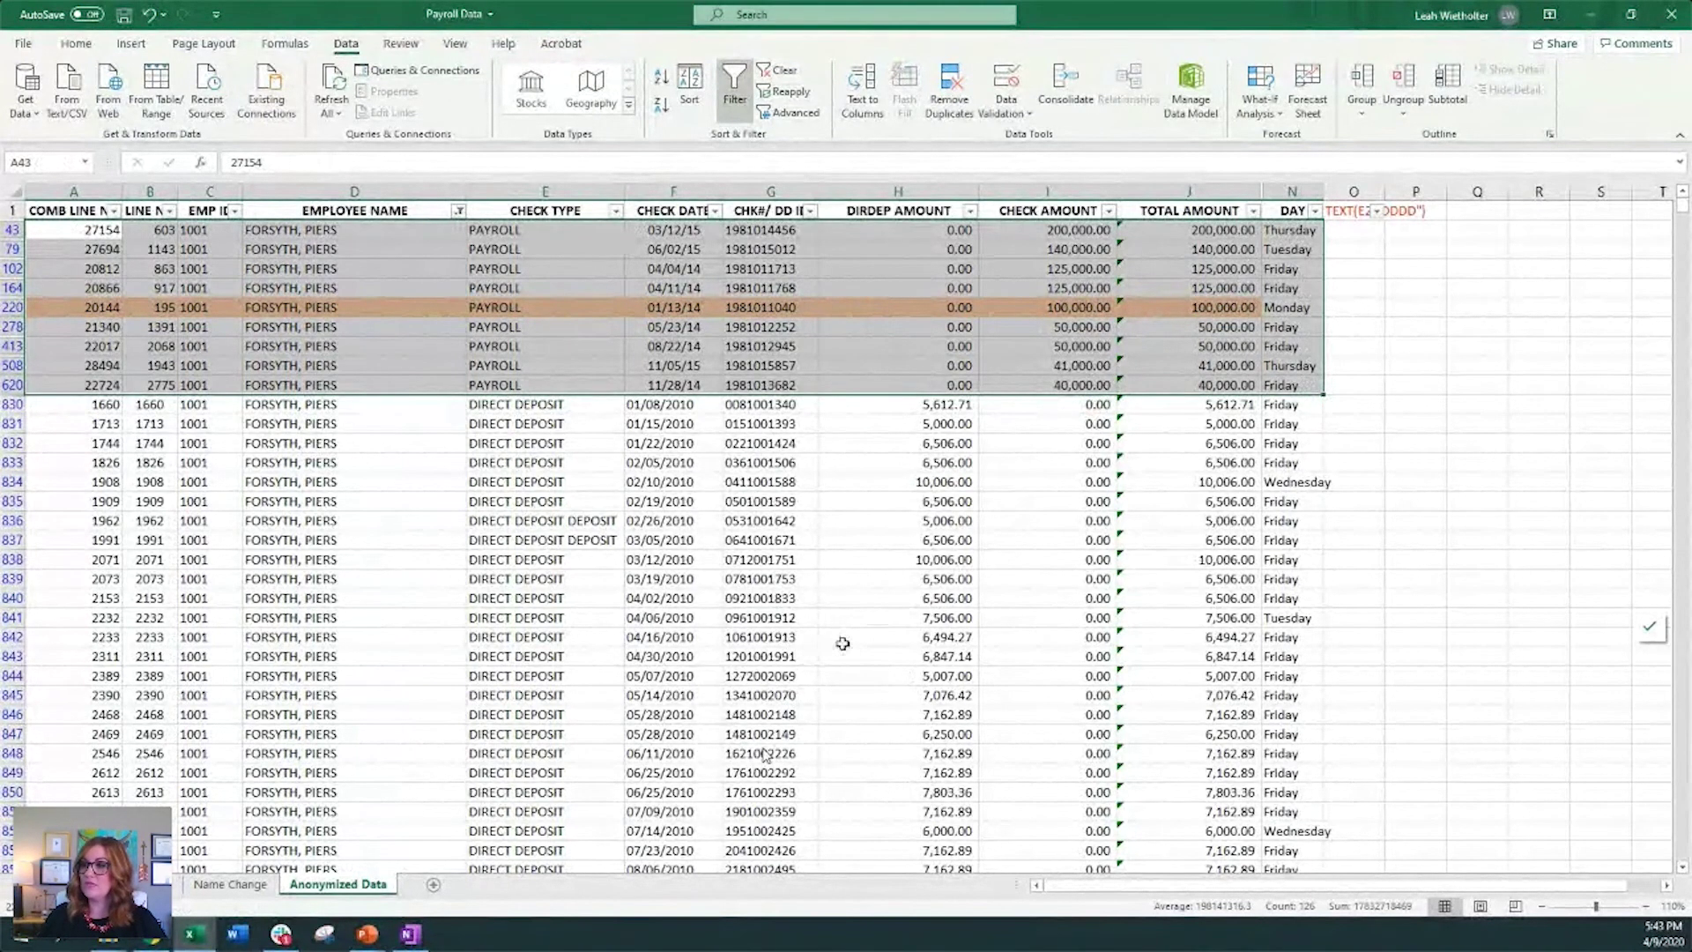
- Select the employee's 40,000 and 35,000 PAYROLL rows, then skip ahead to the filtered list
scroll(857, 653, down, 5)
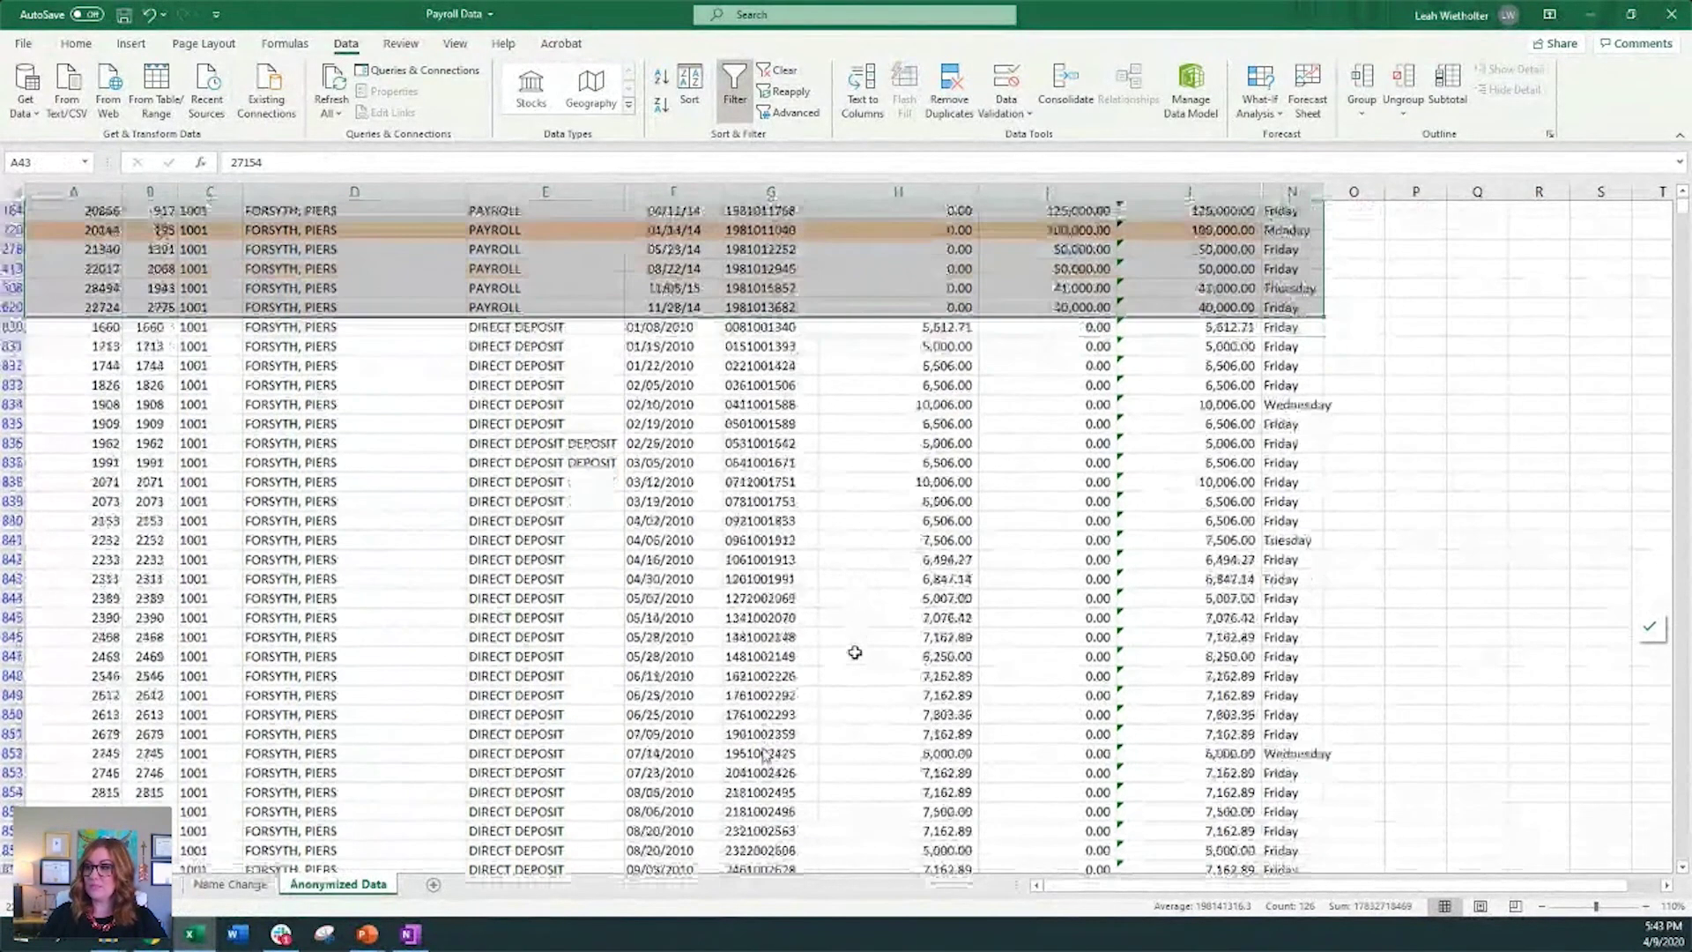
scroll(846, 661, down, 18)
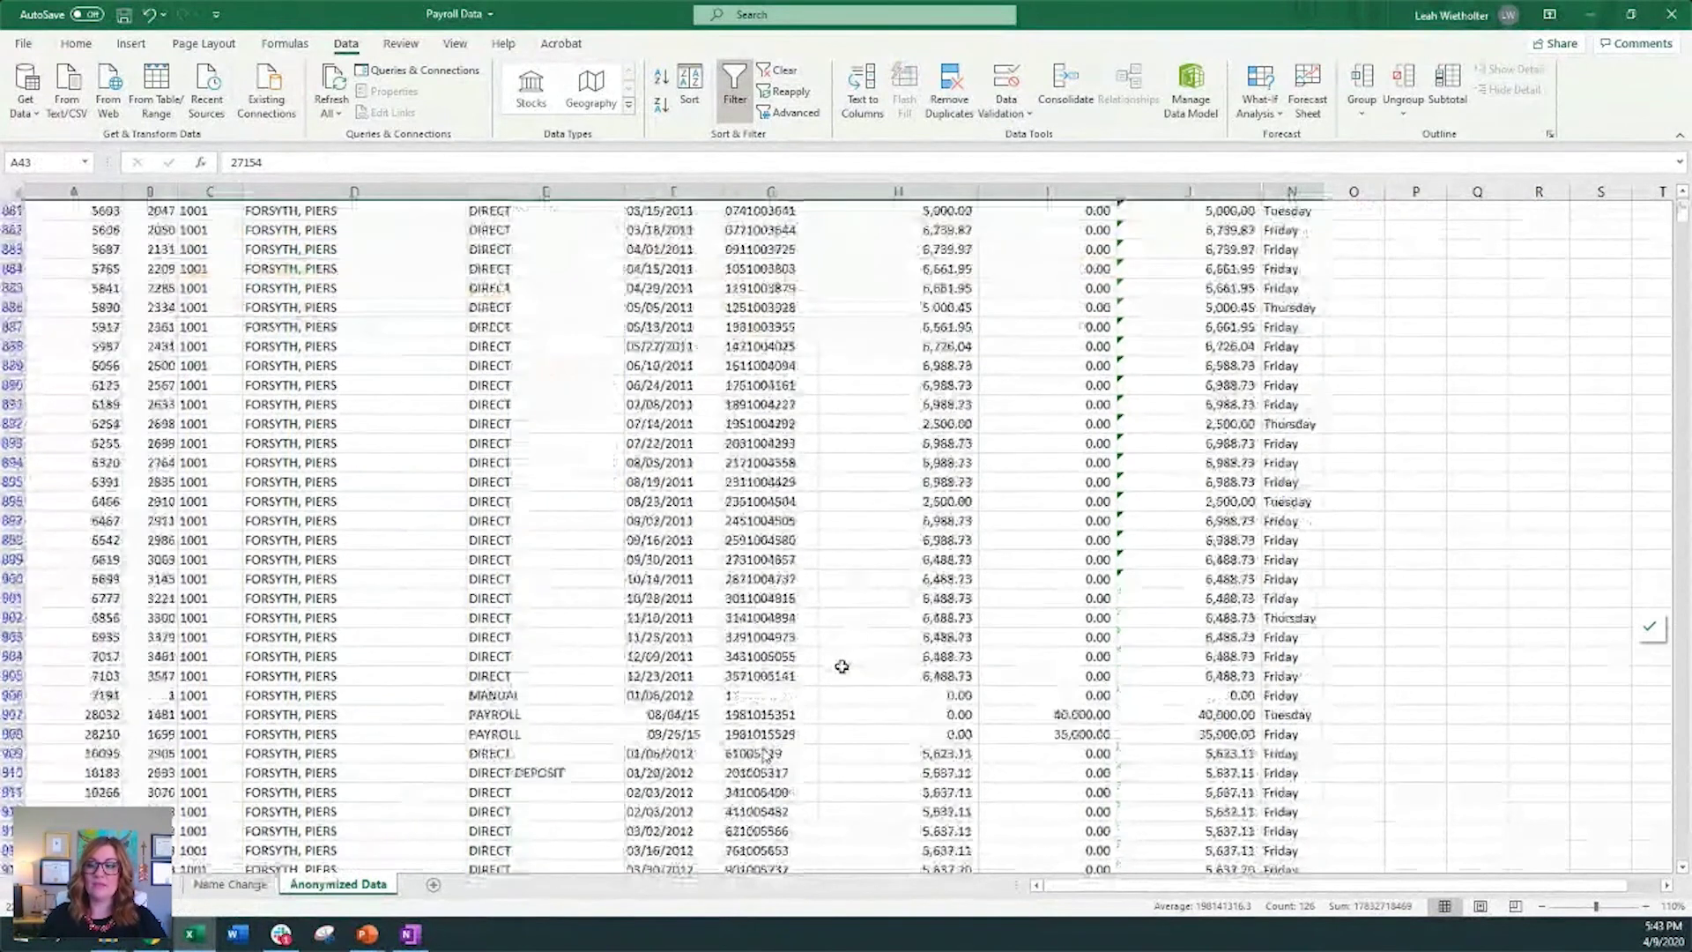
drag(1137, 541, 79, 557)
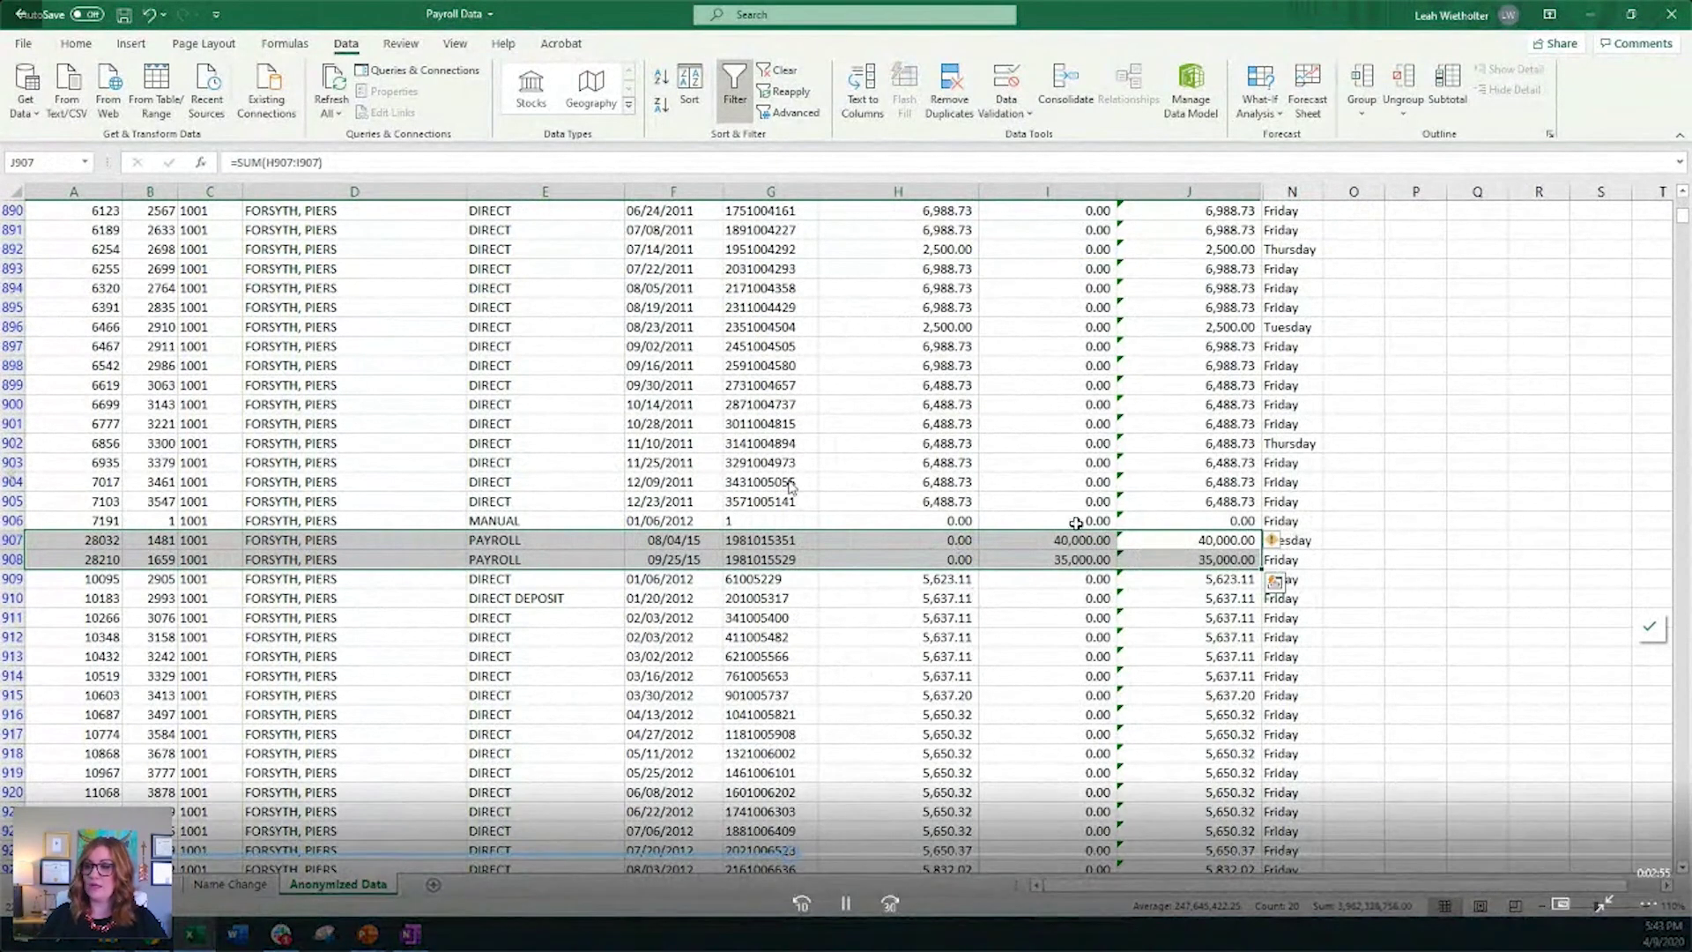
click(969, 521)
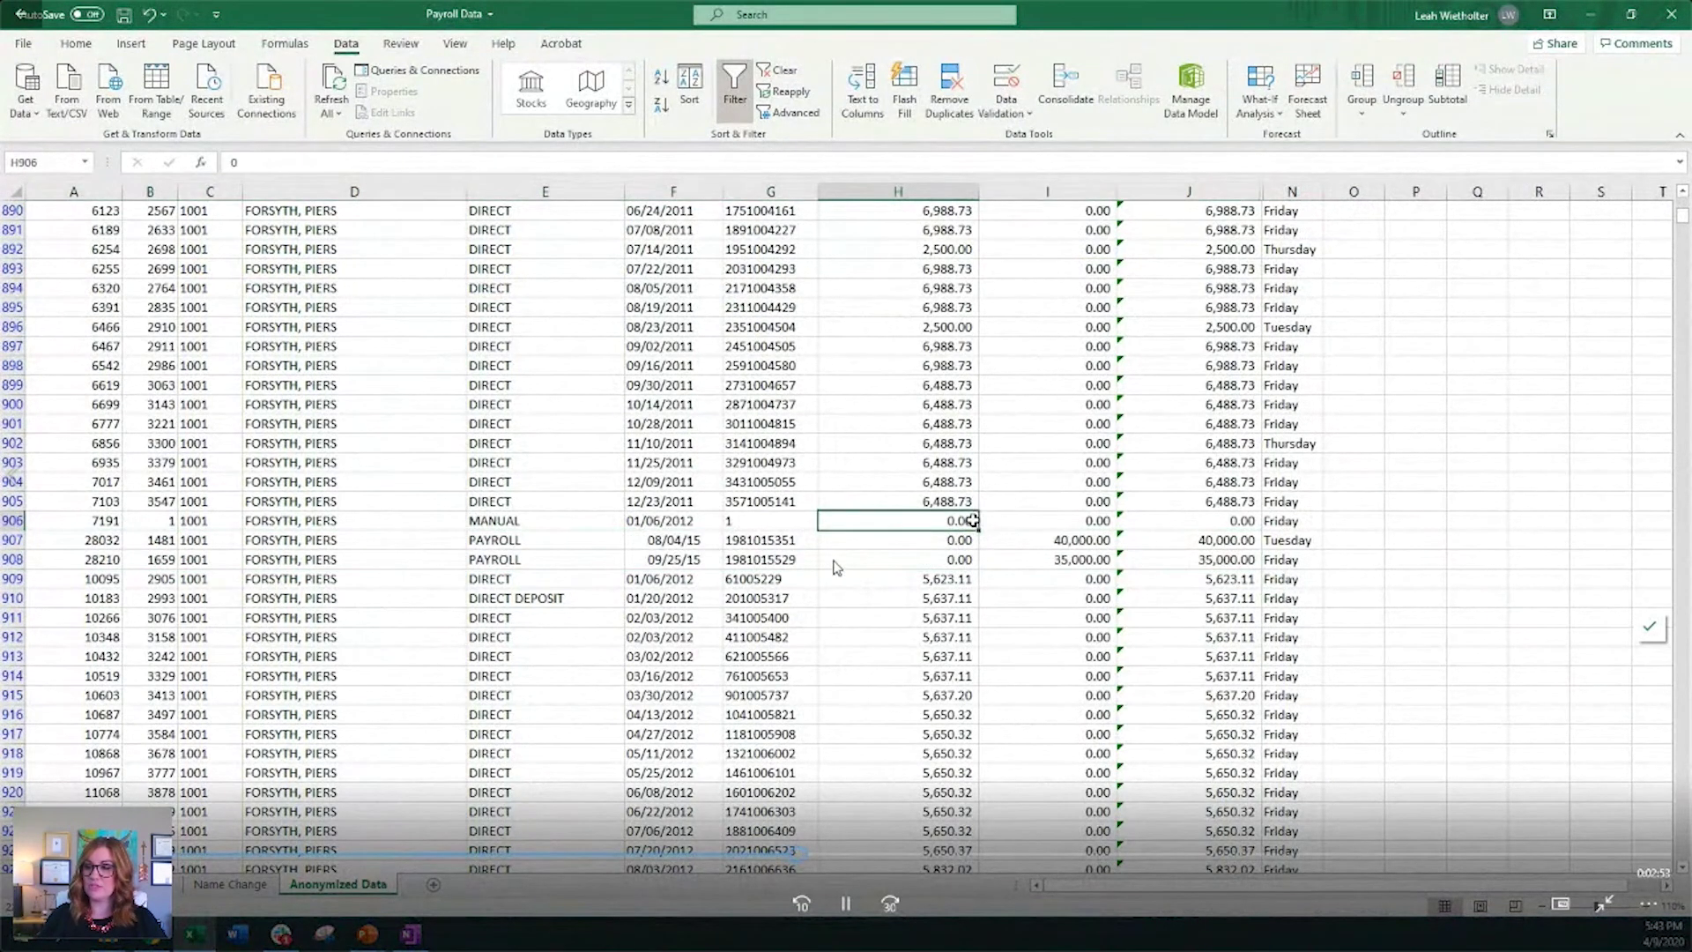
drag(798, 854, 1441, 831)
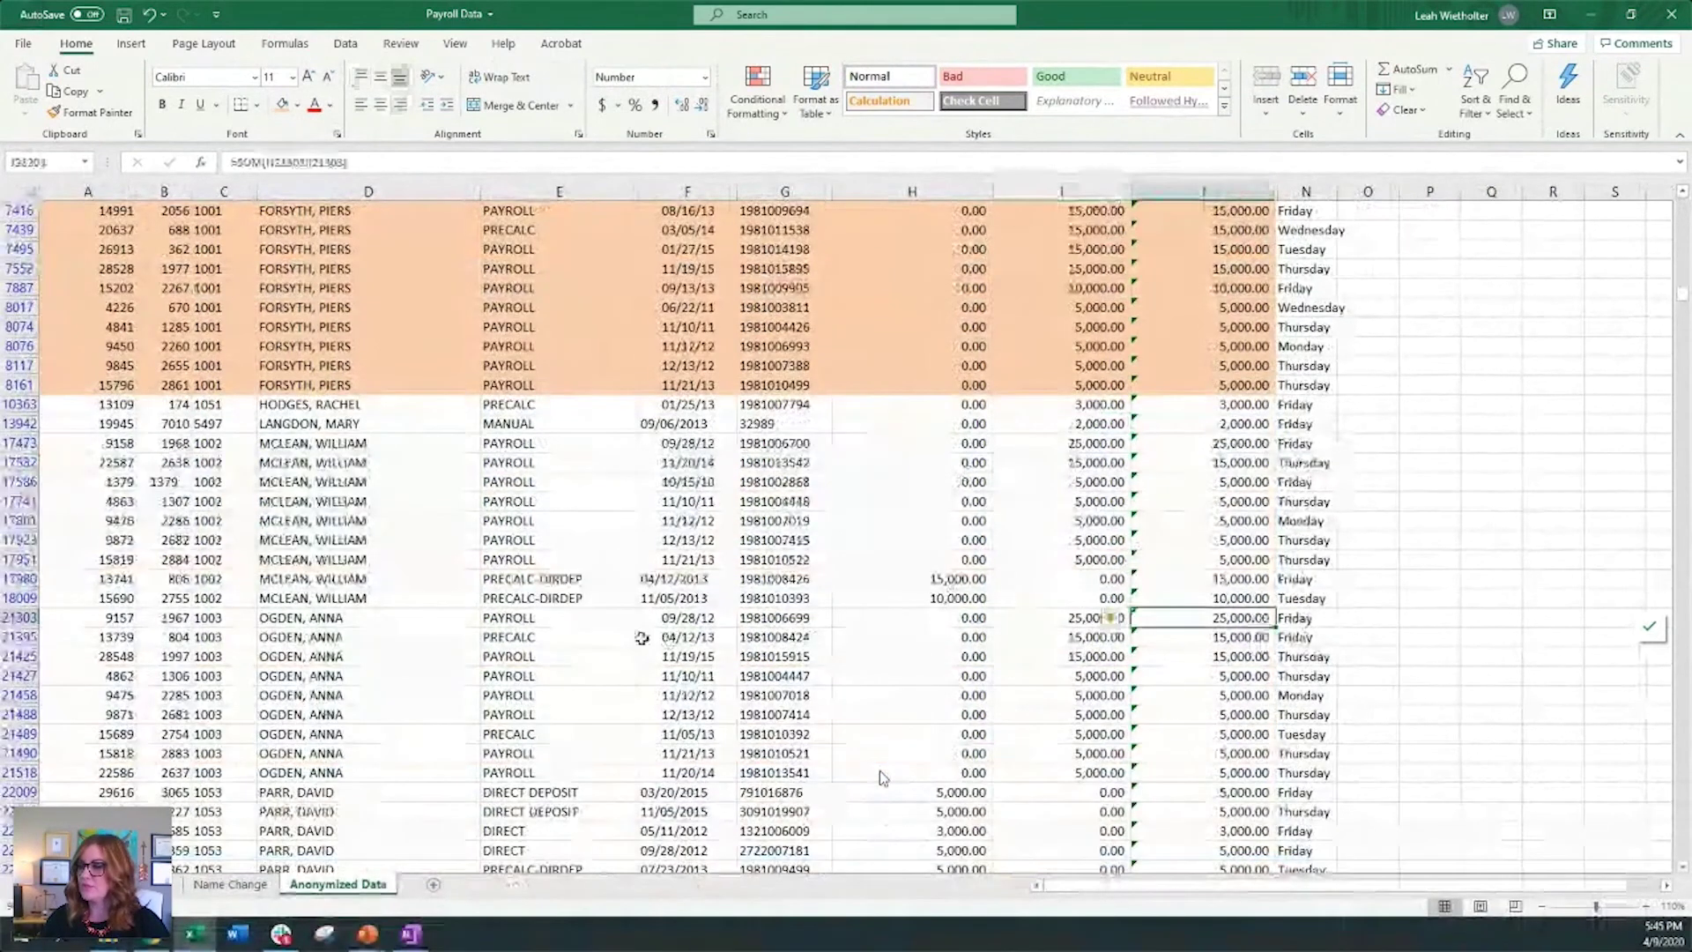
- Skip further through the payroll demo and return to the False Reimbursements slide
mouse_move(862, 831)
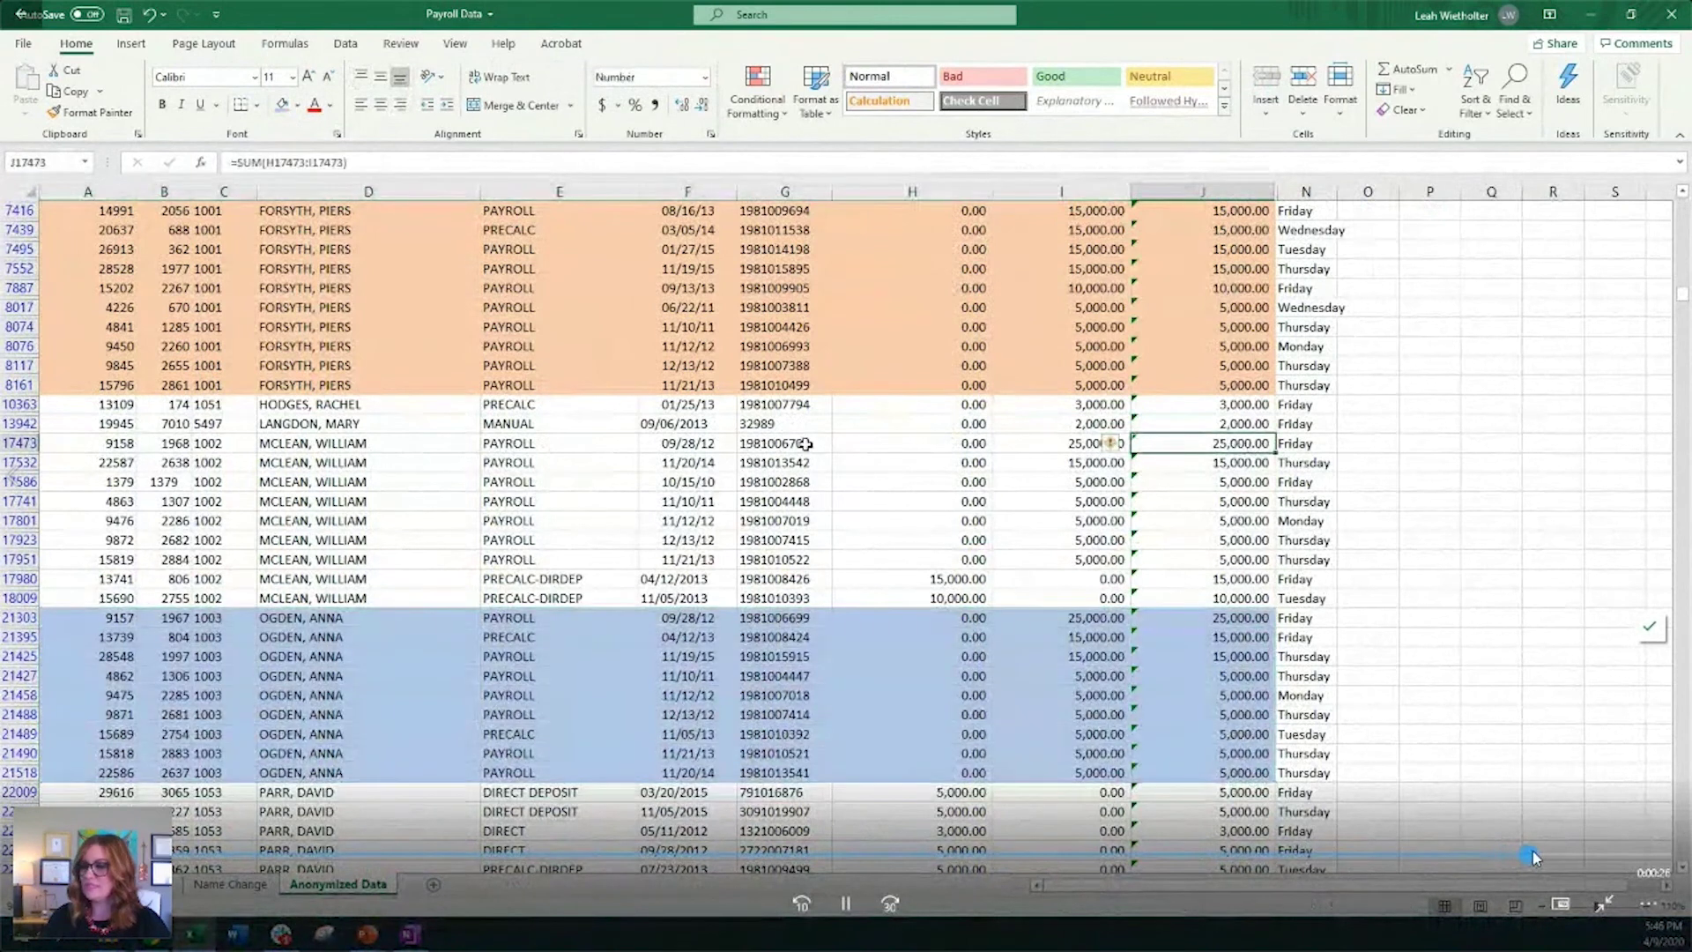
click(1567, 855)
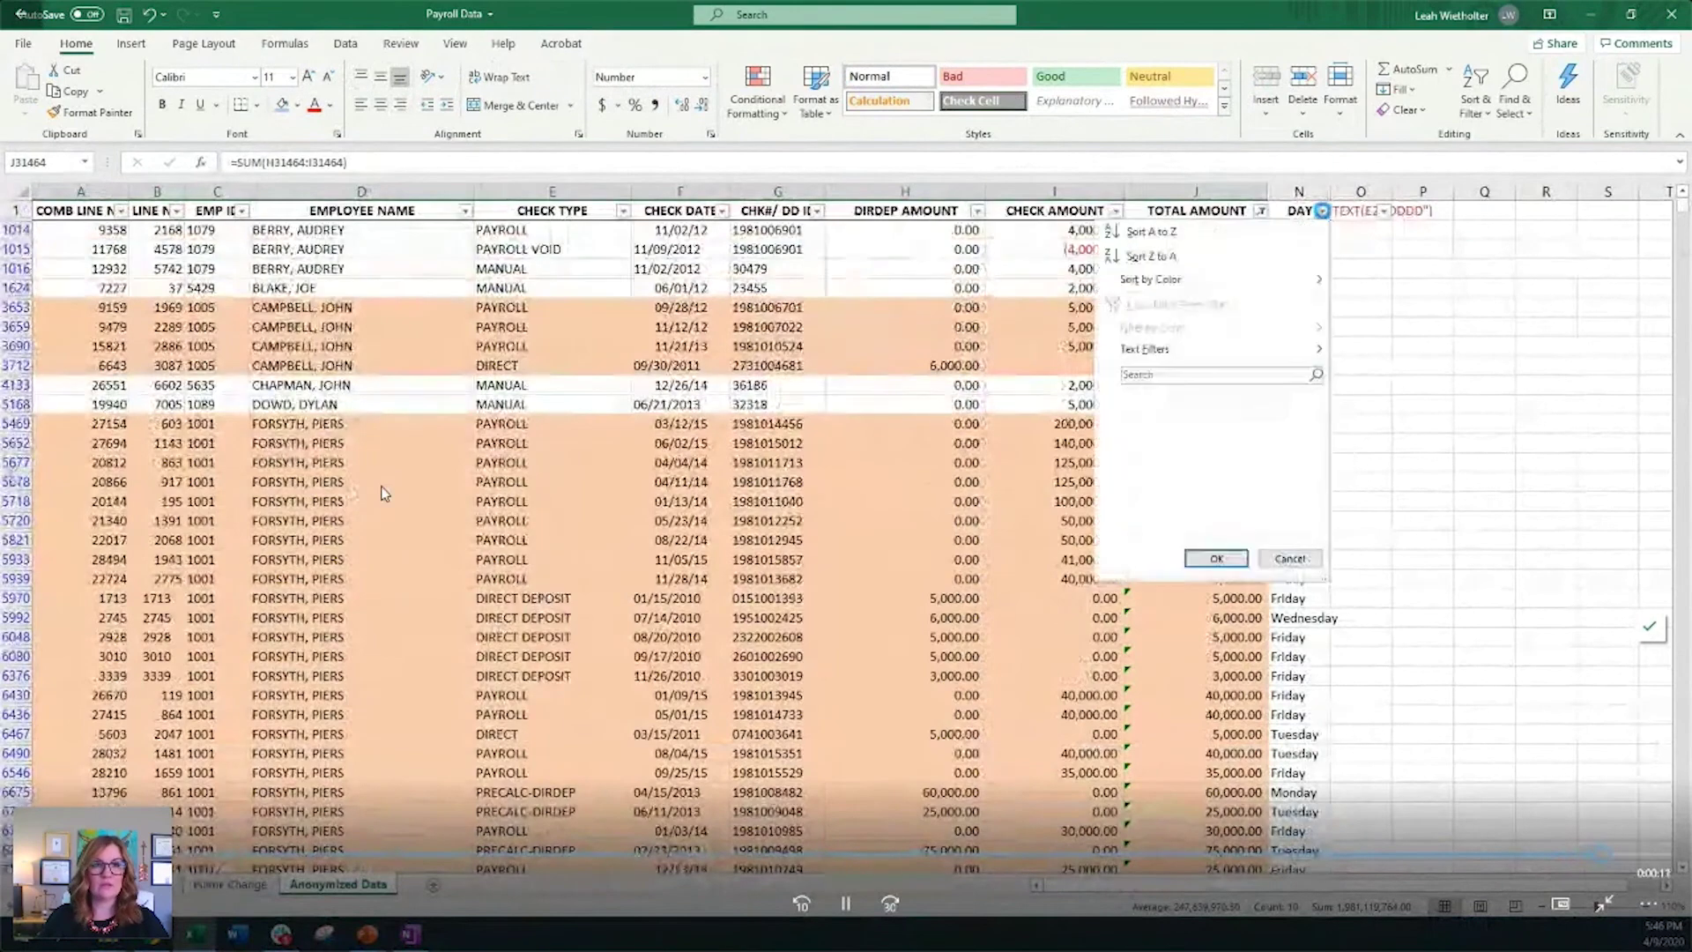
key(alt+Tab)
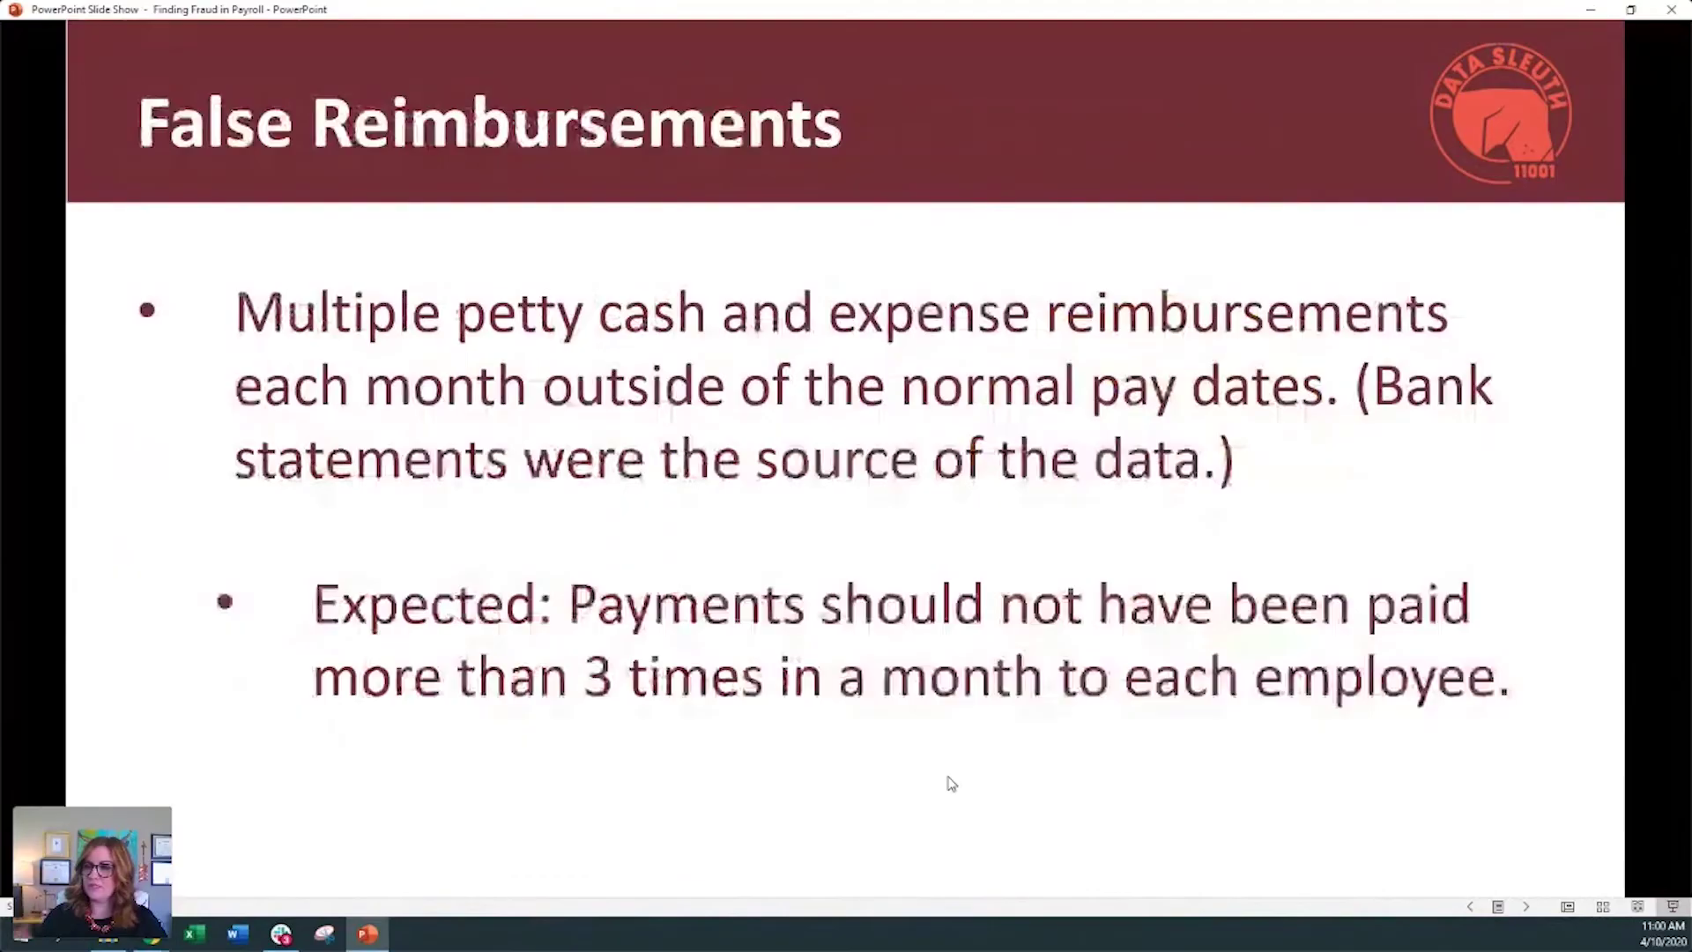
- Advance the slide show past the petty cash payee table to the Gross Pay Template Example video
click(1159, 694)
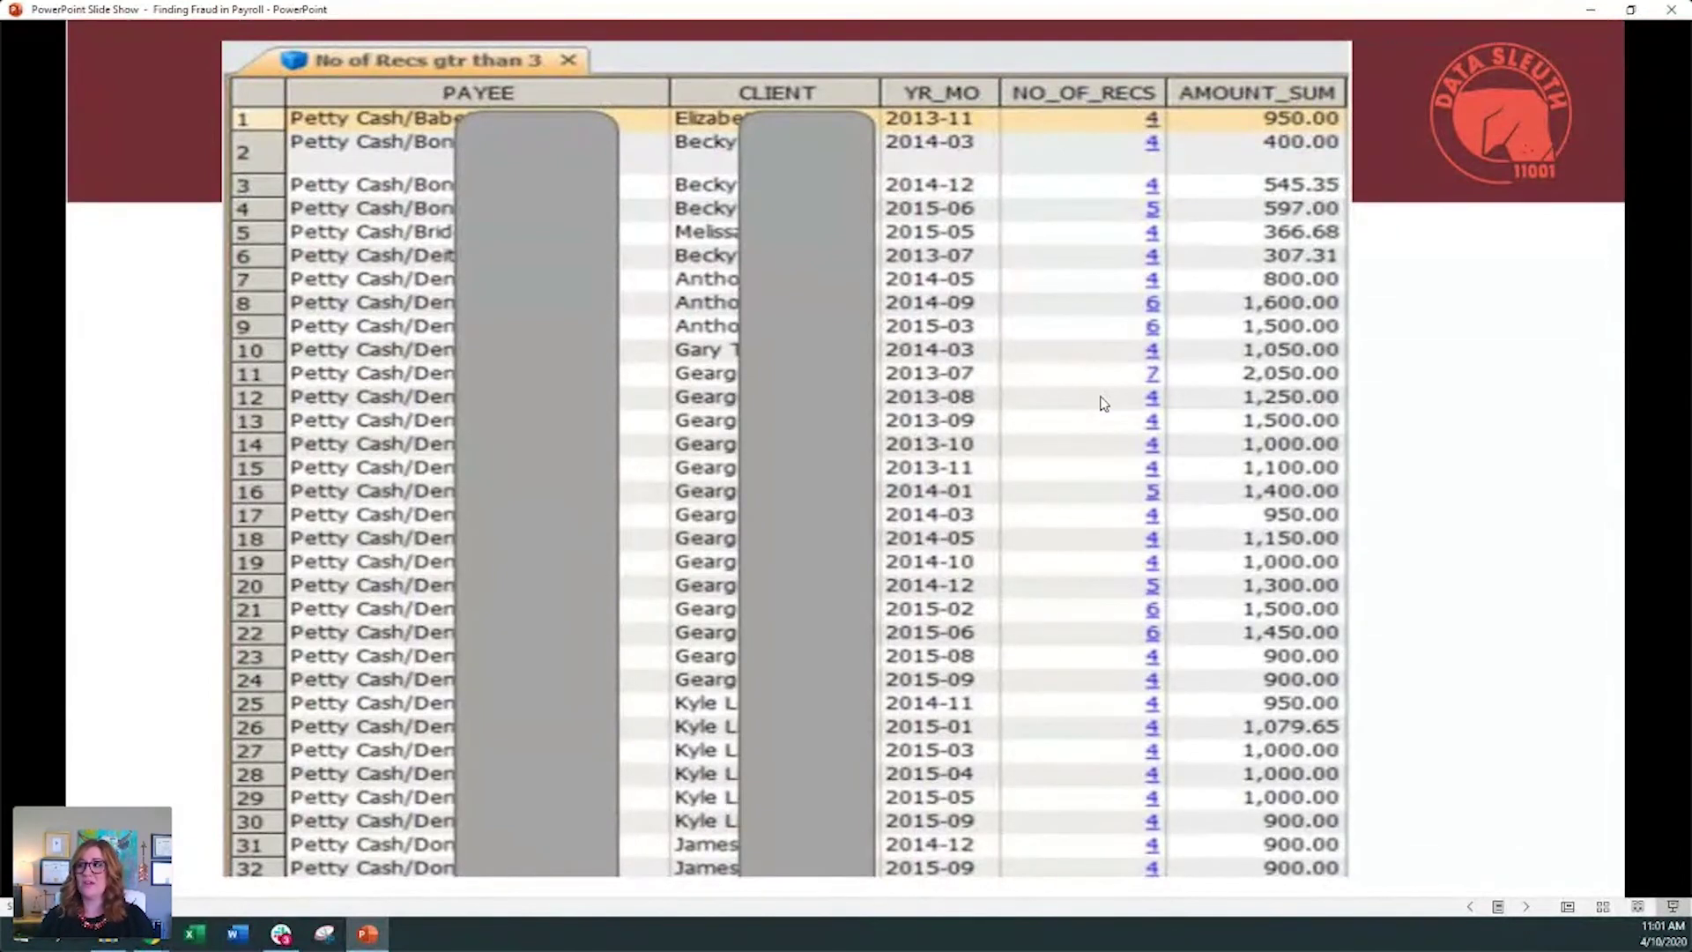
key(Right)
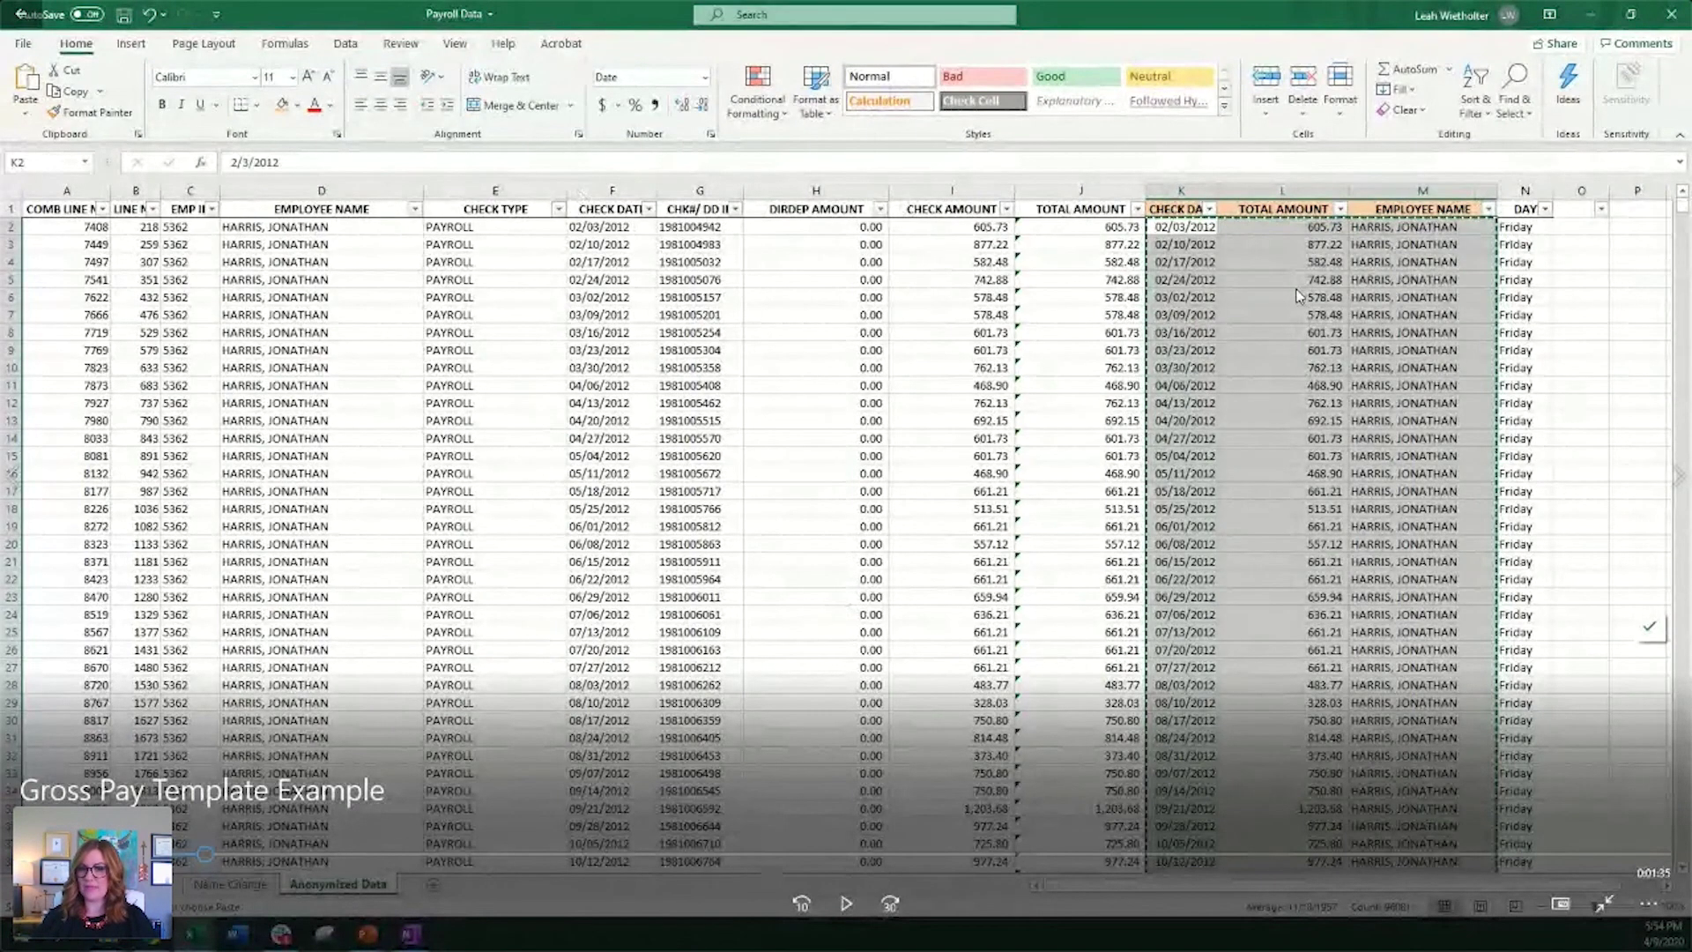
- Play the Gross Pay Template demo showing paydays and gross pay pasted into the Data sheet
click(846, 903)
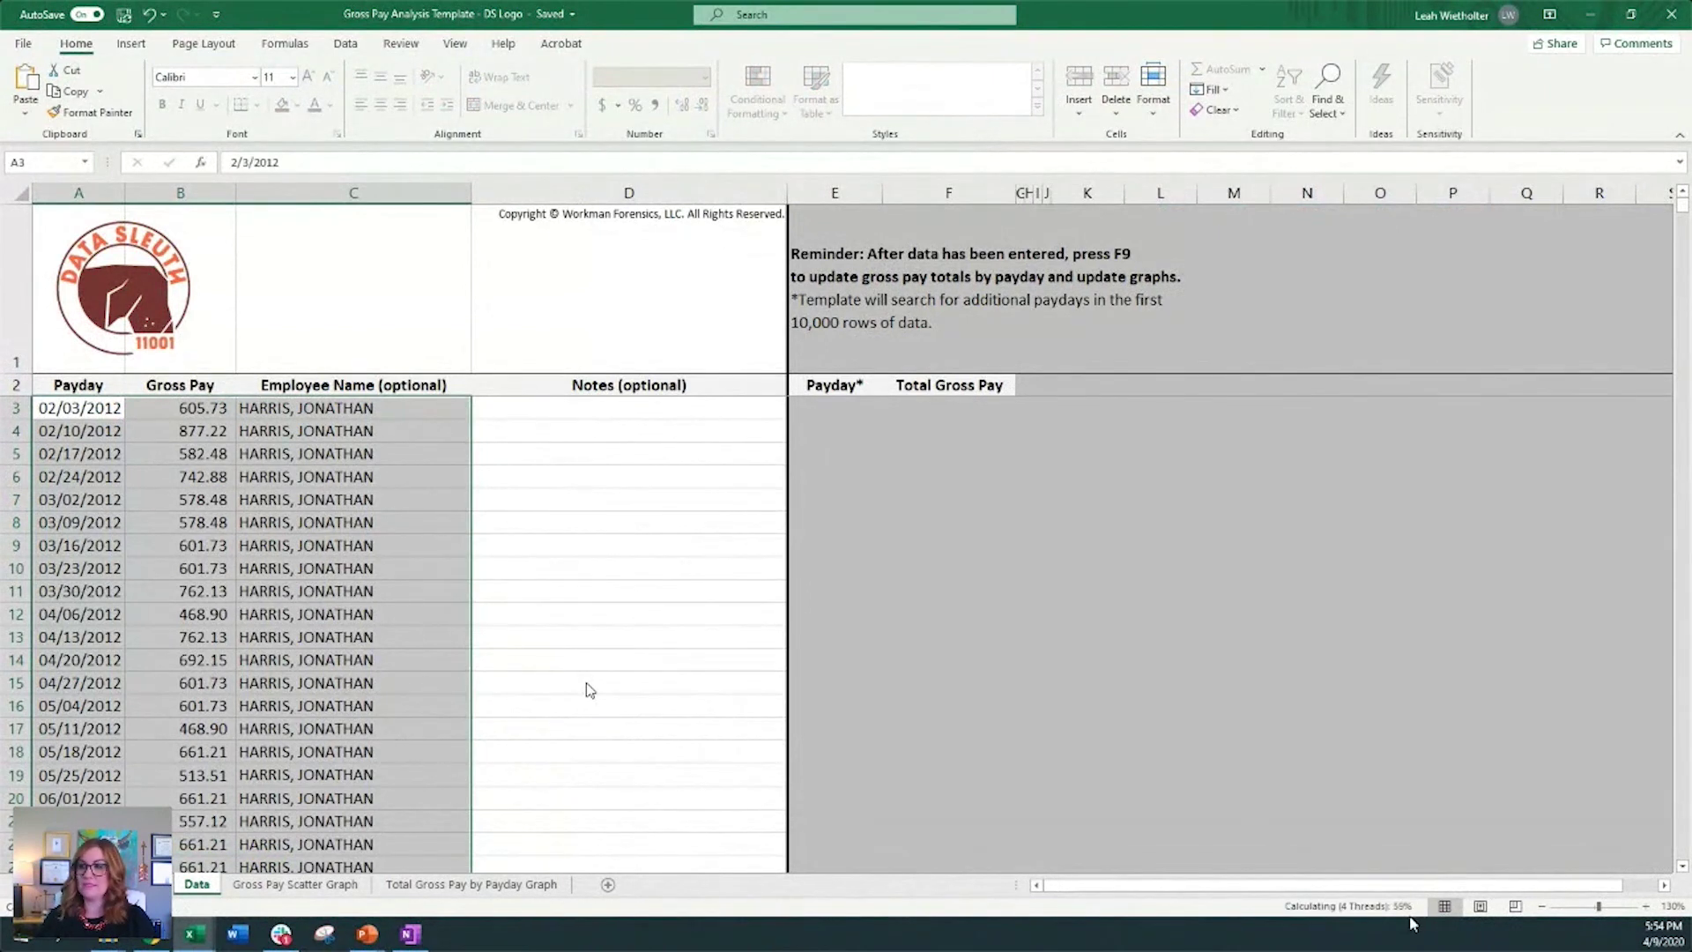
- Pause, resume, then seek the demo ahead to the Gross Pay Scatter Graph with outliers near $200,000
click(851, 918)
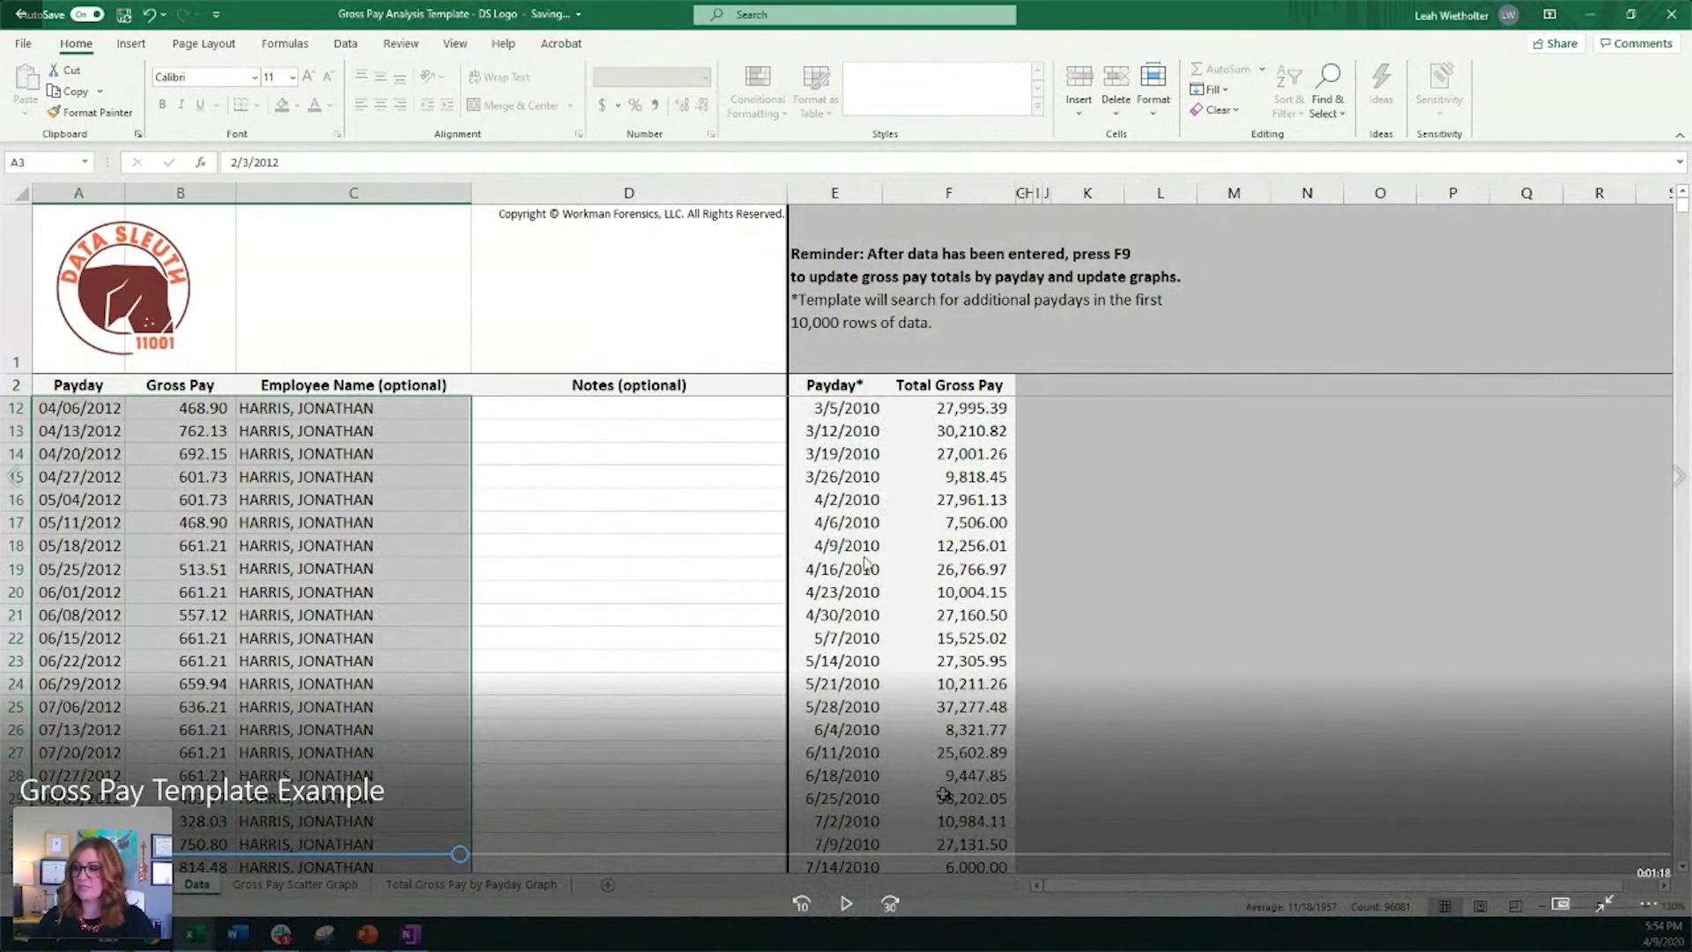
click(846, 905)
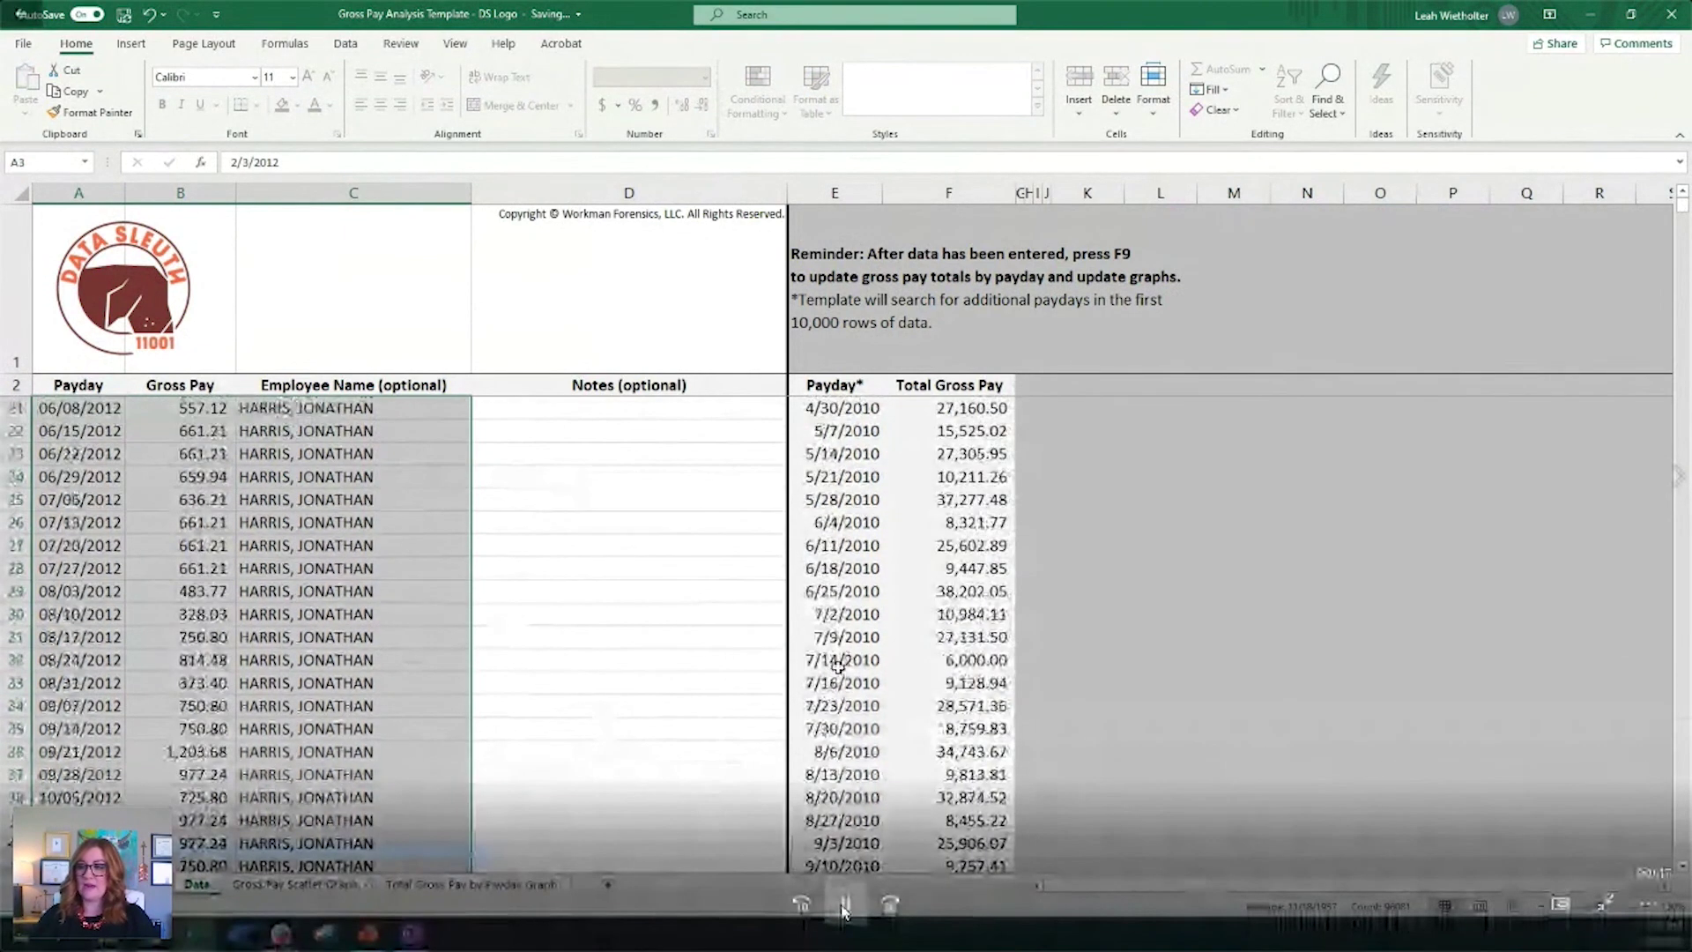
click(549, 857)
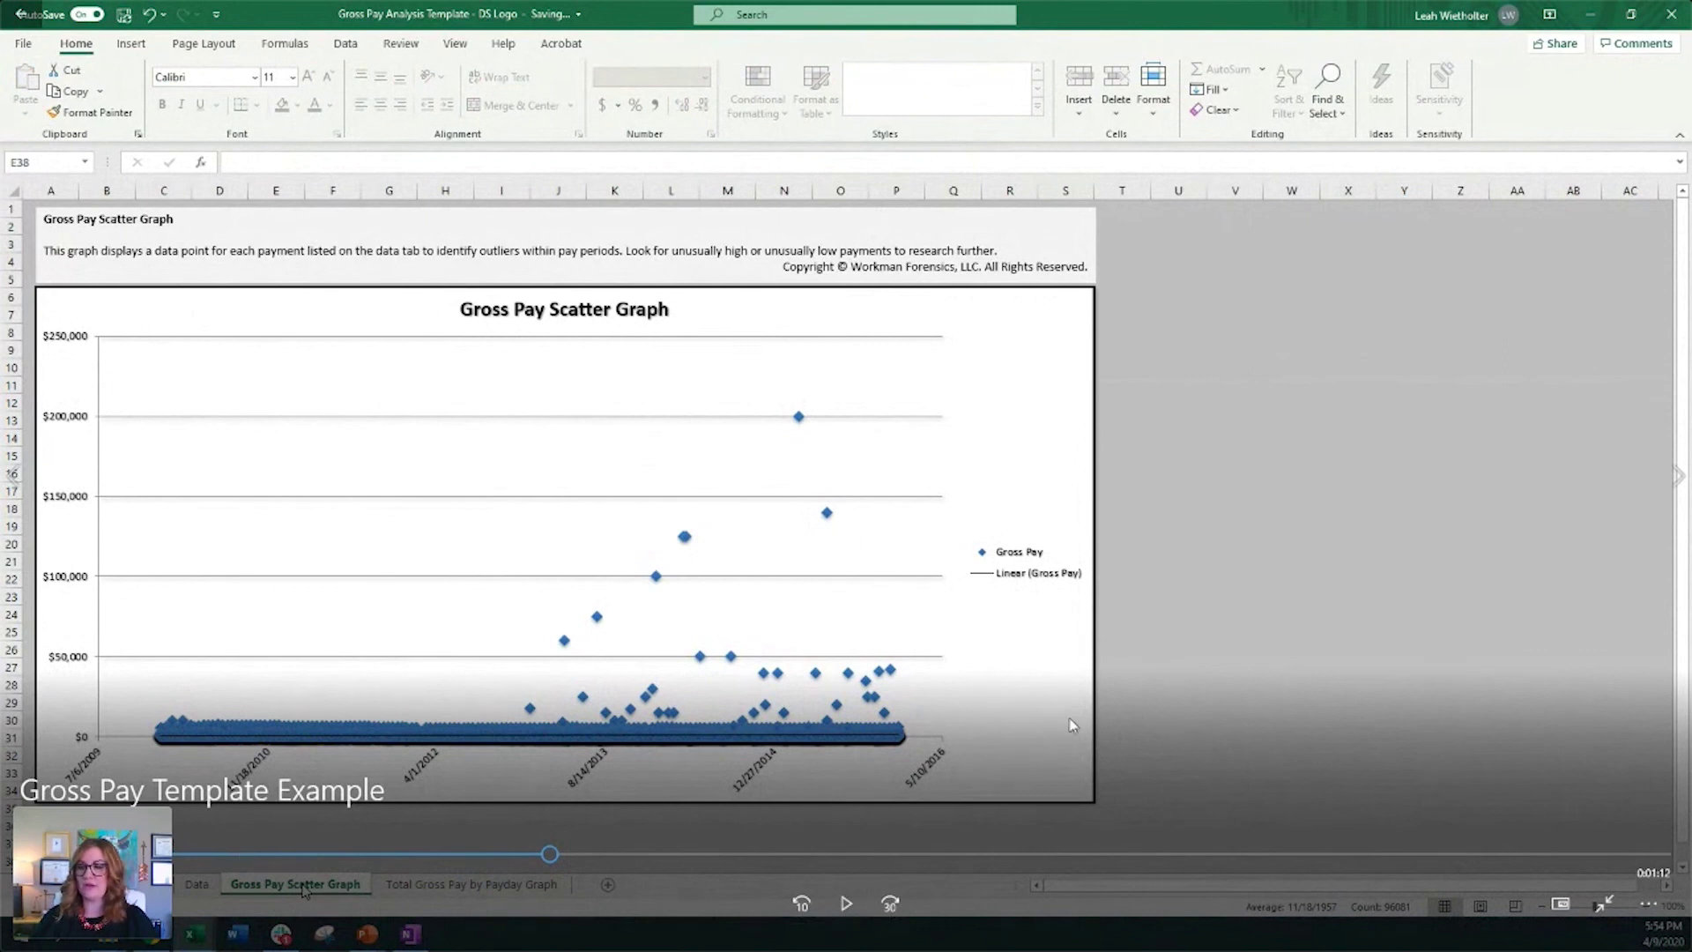
- Resume the demo video back to the Payroll Data workbook's Anonymized Data sheet
click(848, 915)
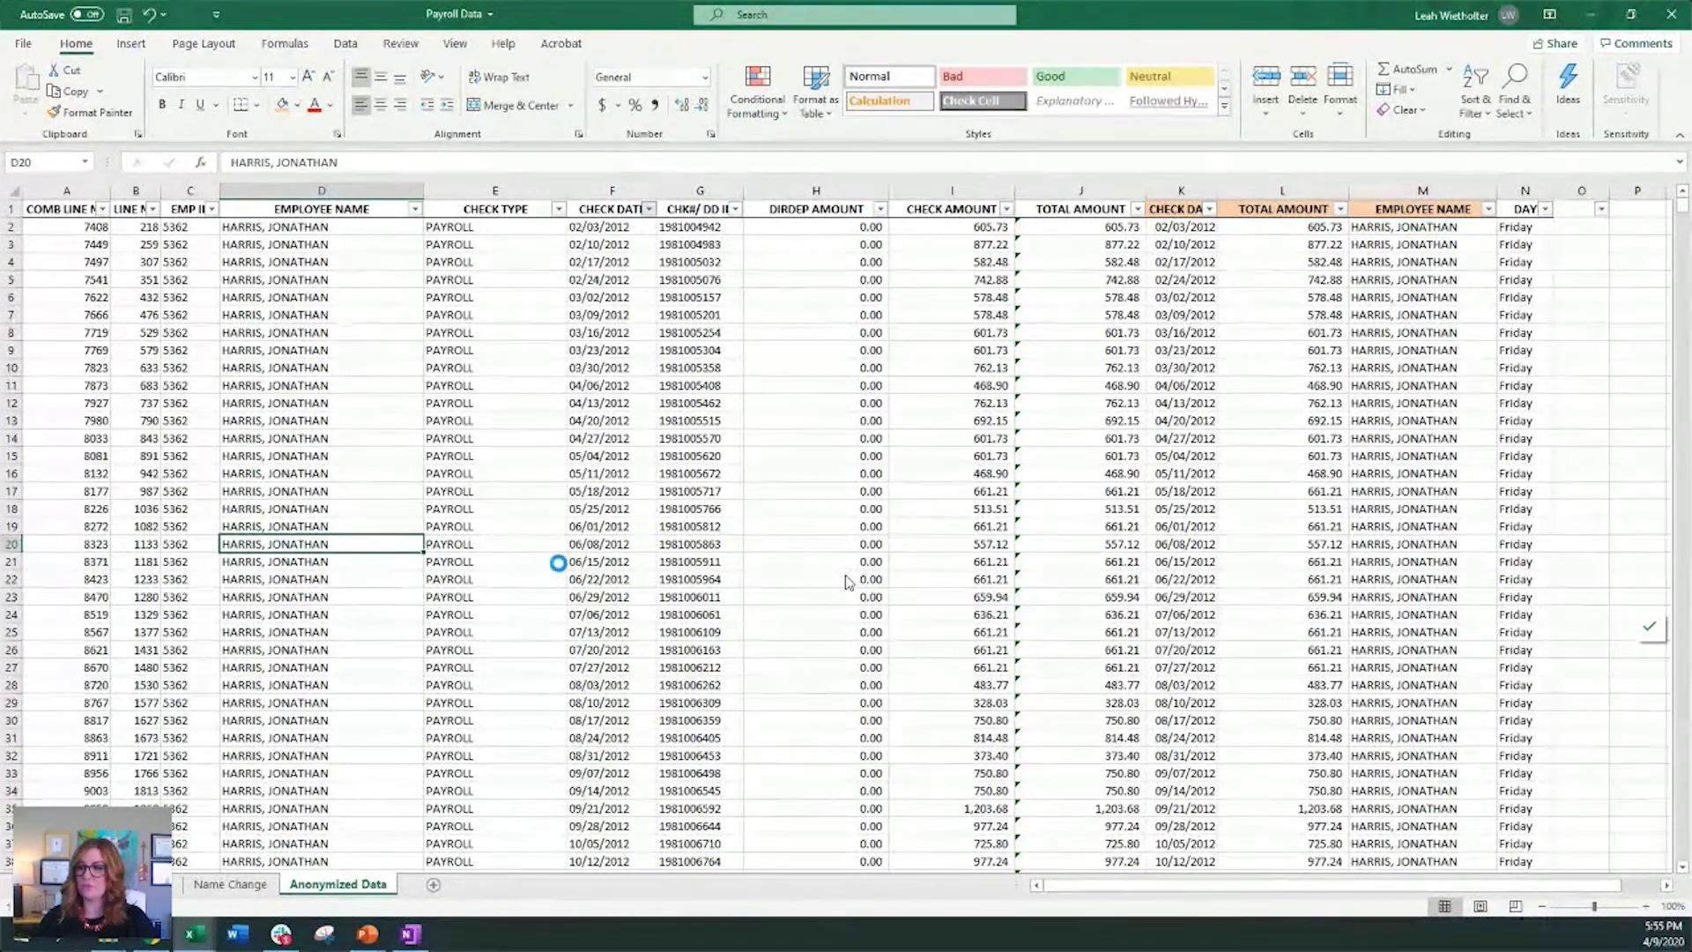
- Watch the demo reach the Total Gross Pay by Payday Graph with spikes near $200,000 and $170,000
mouse_move(1014, 854)
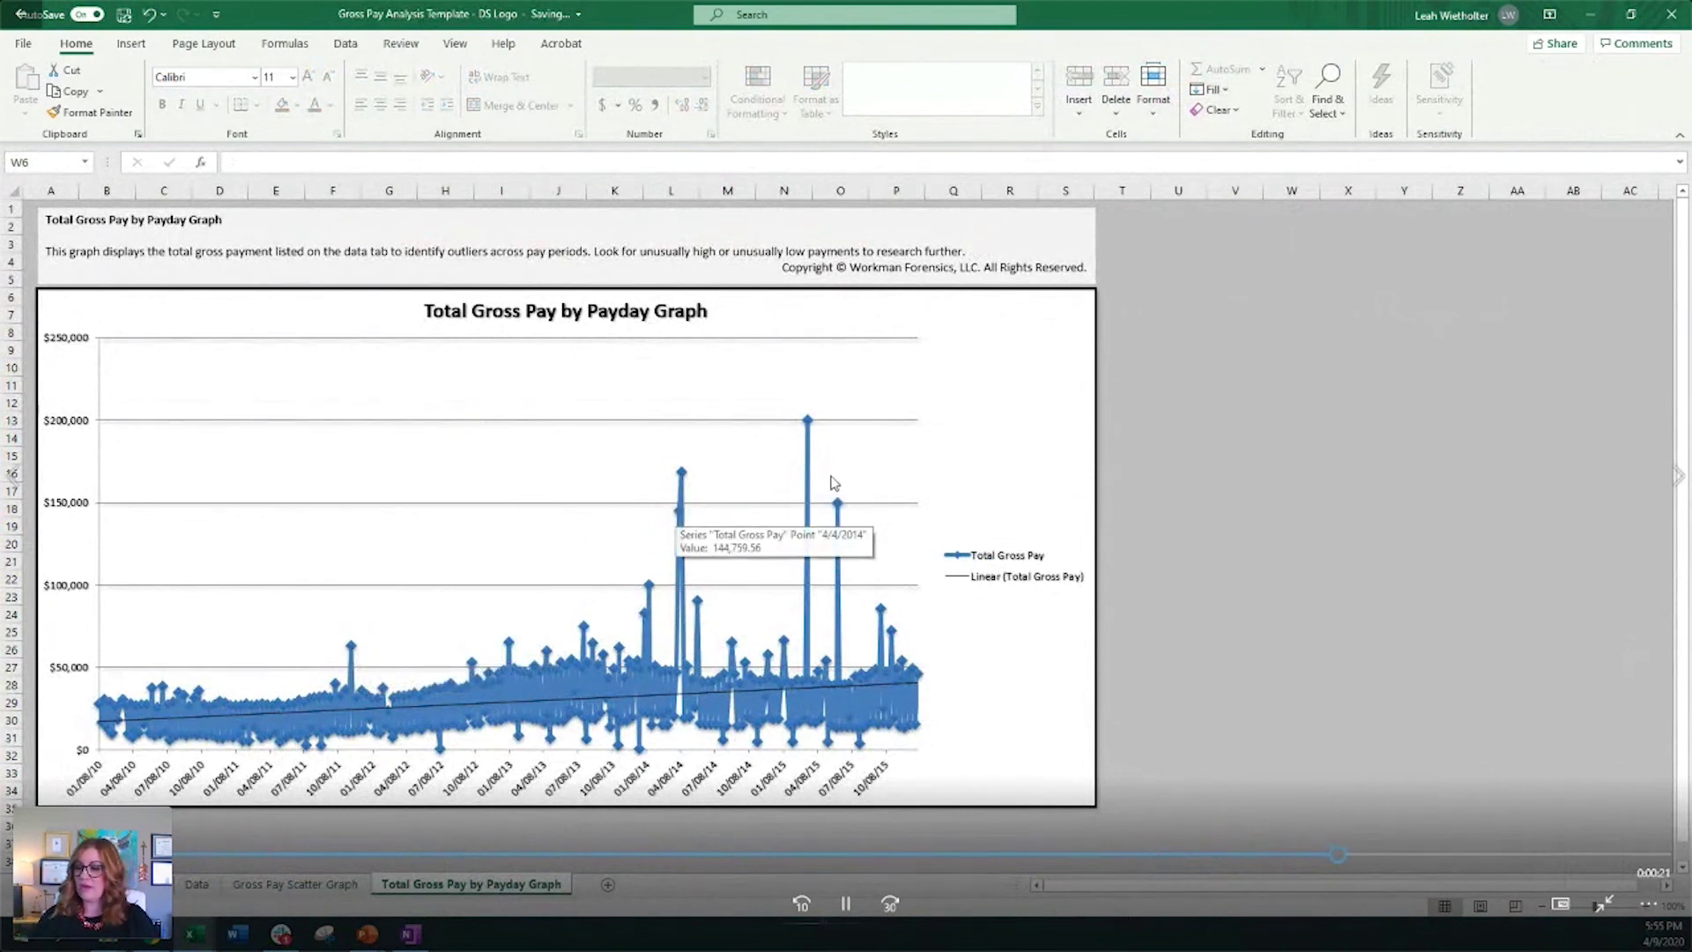
click(846, 905)
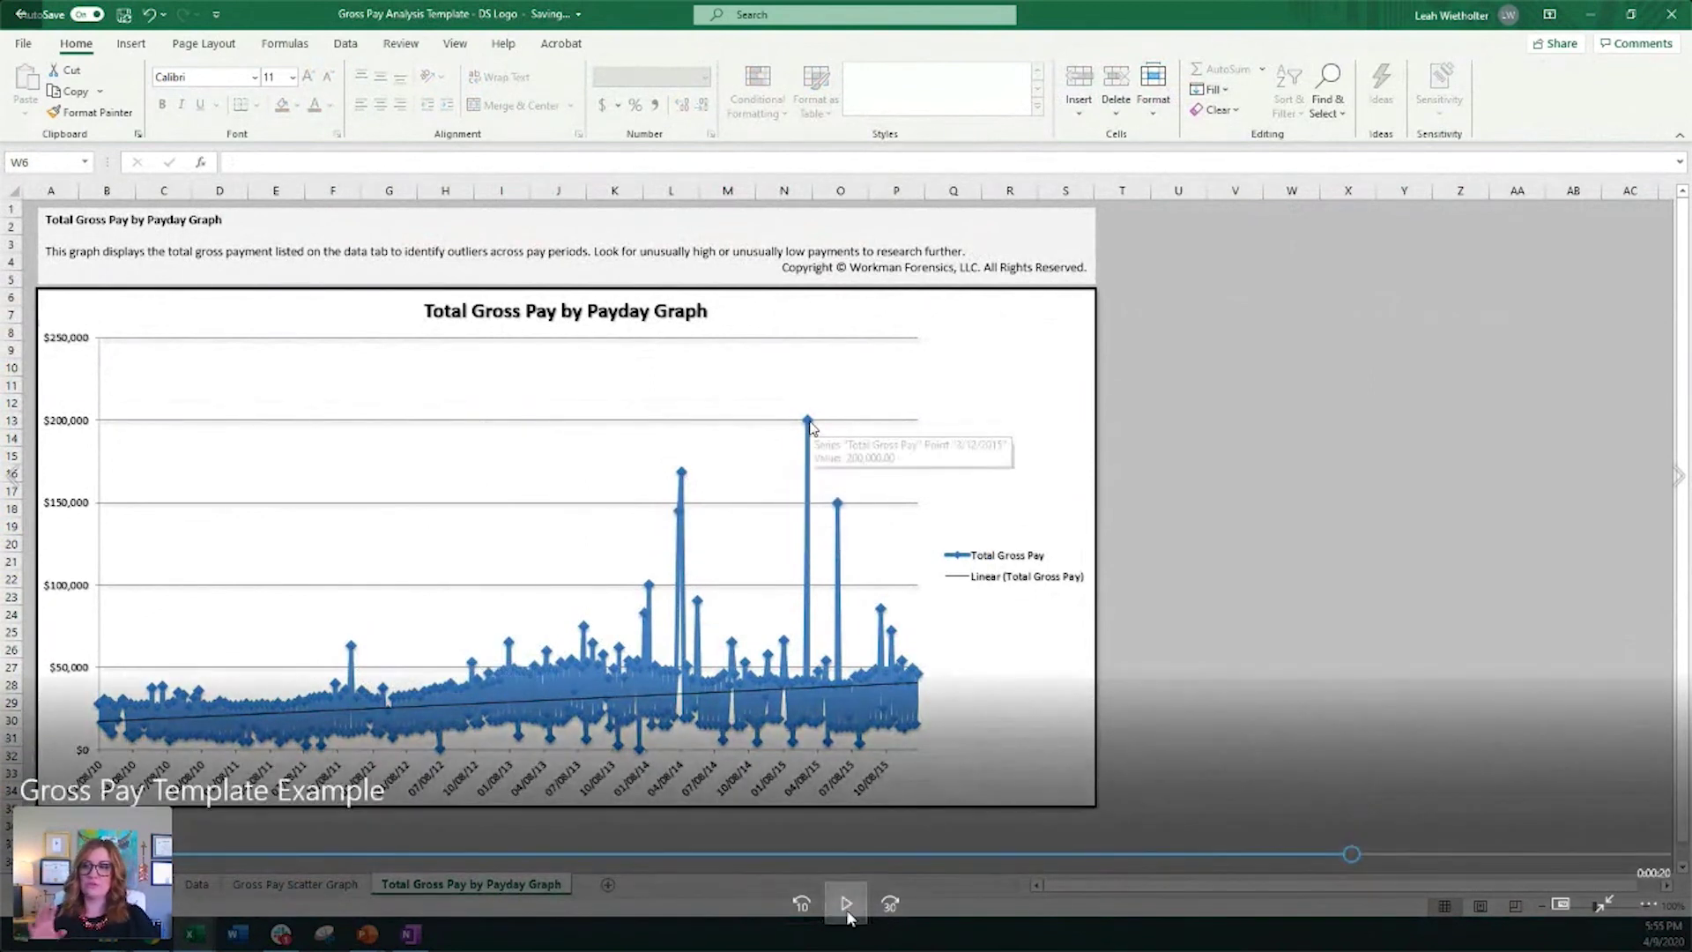